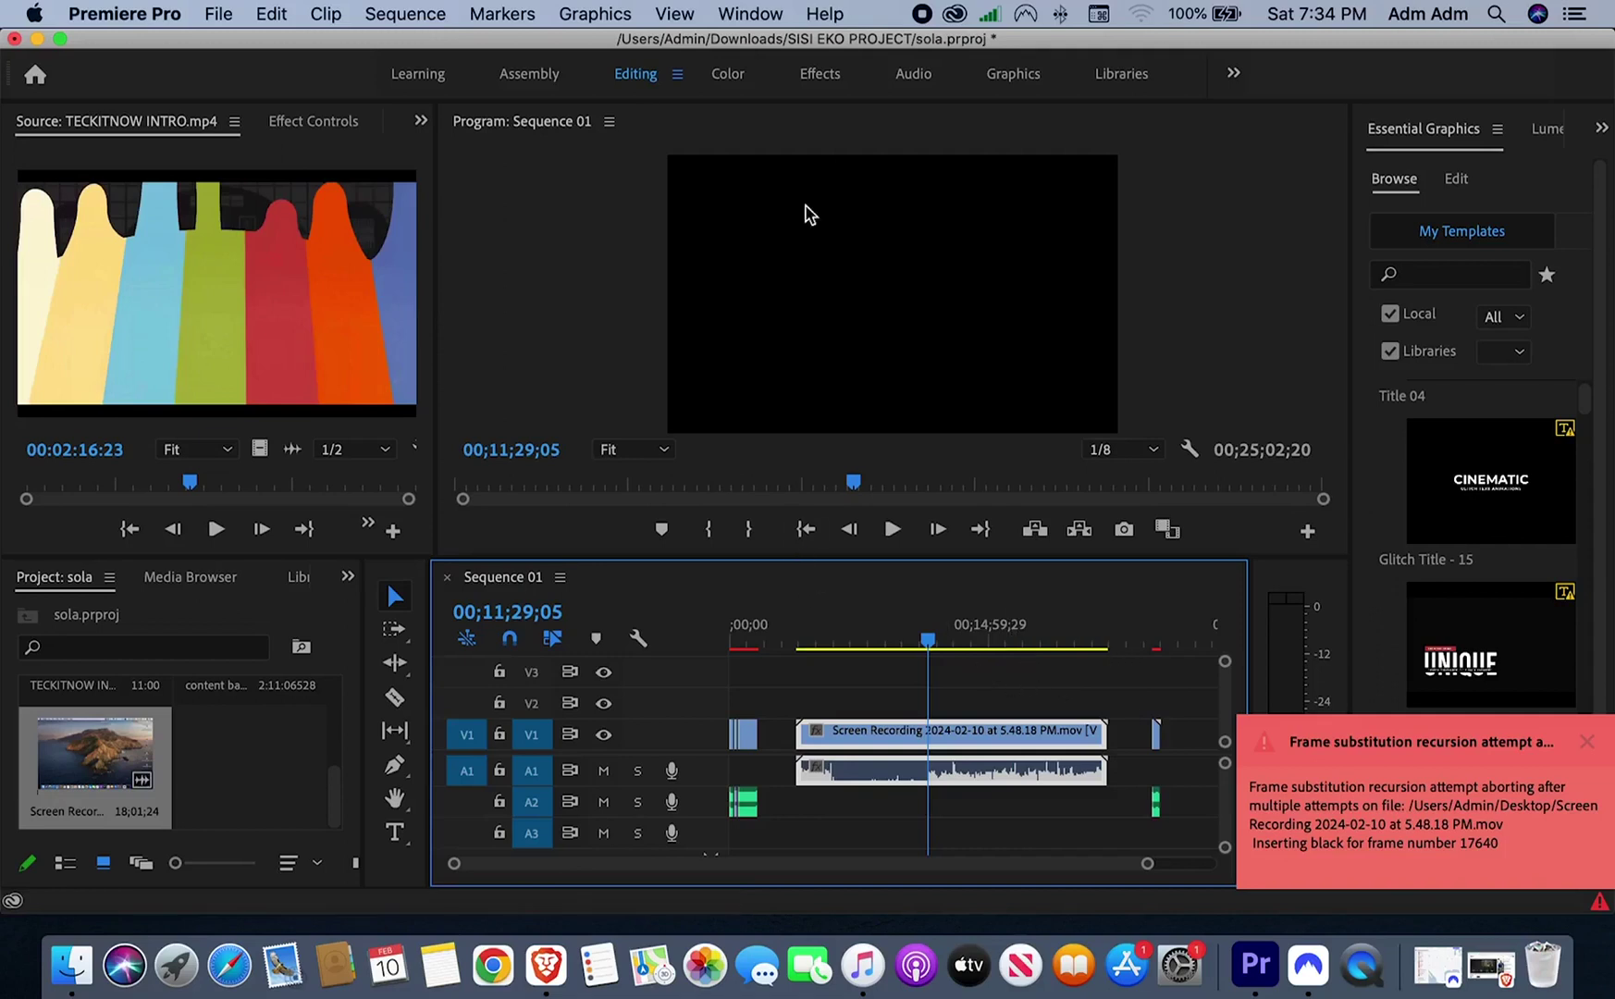
Dismiss the frame-substitution error, scrub the playhead to about 11;59;25, and minimize Premiere.
left_click(1358, 795)
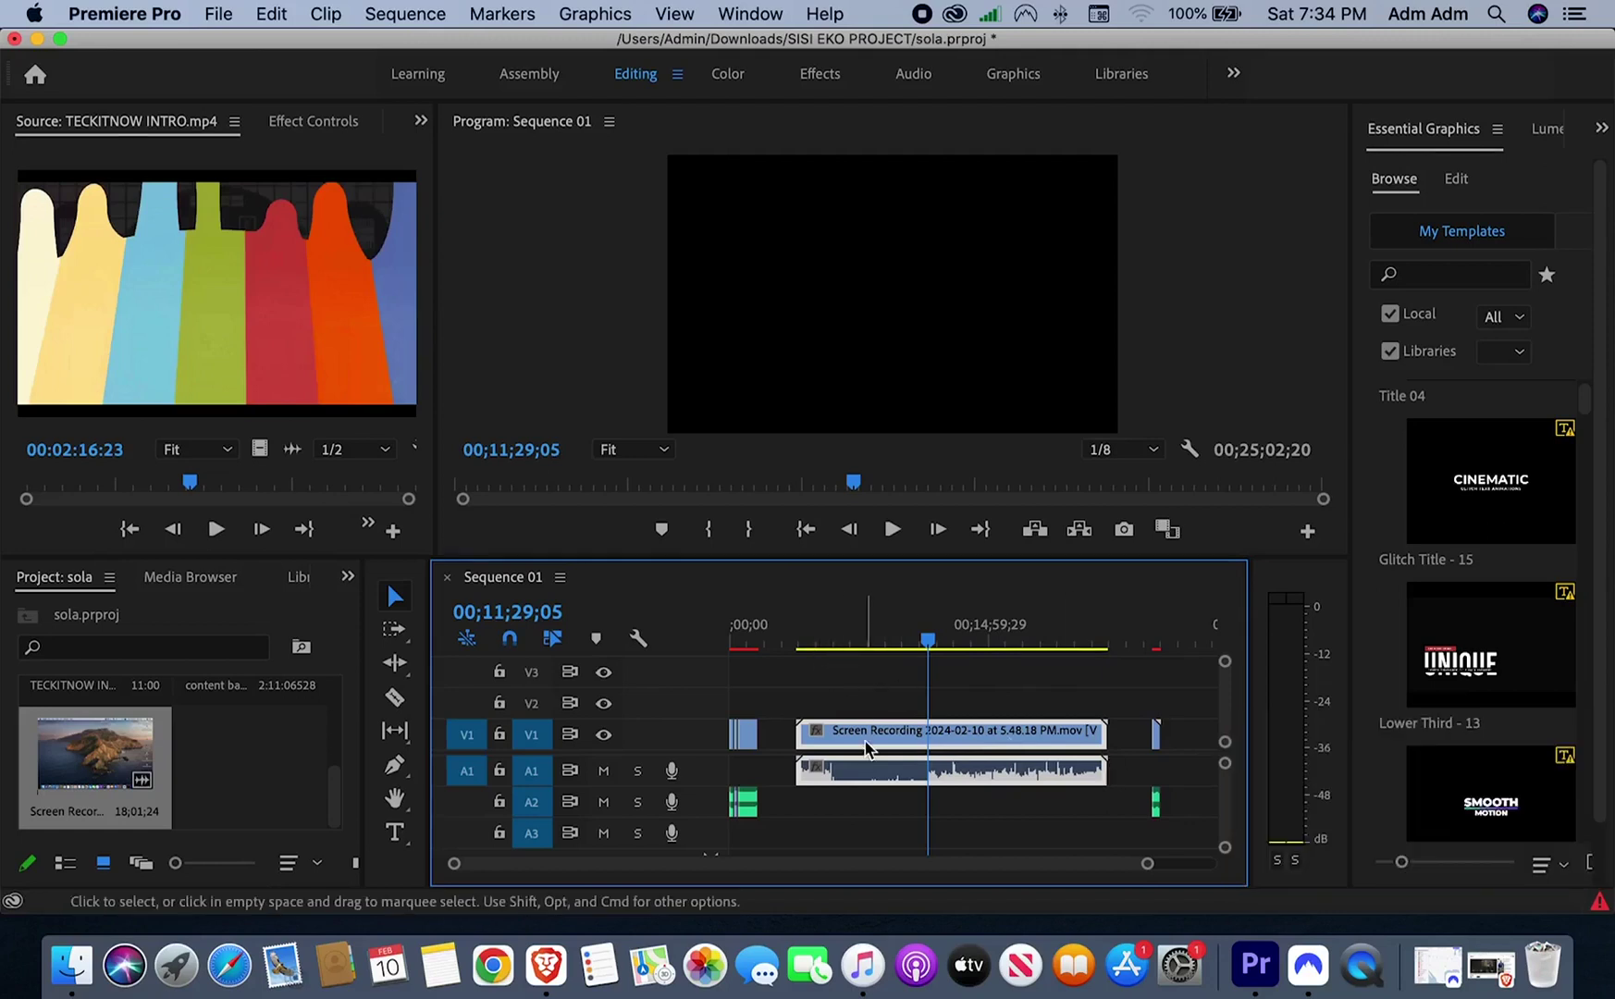
left_click(962, 640)
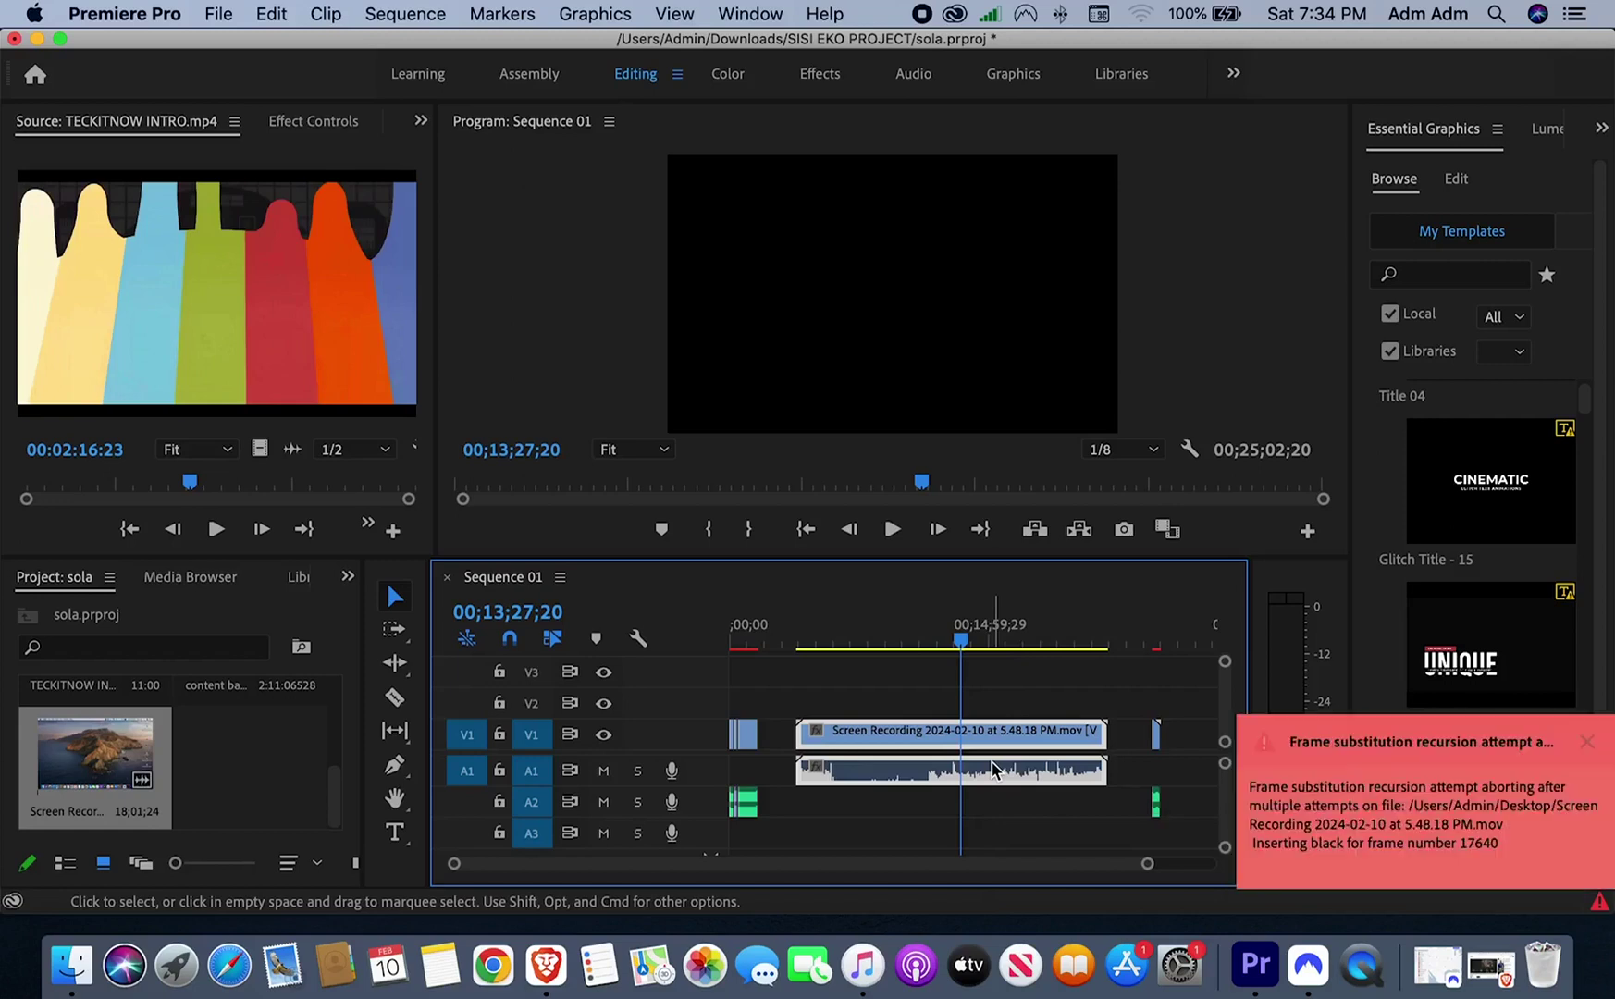
left_click(937, 642)
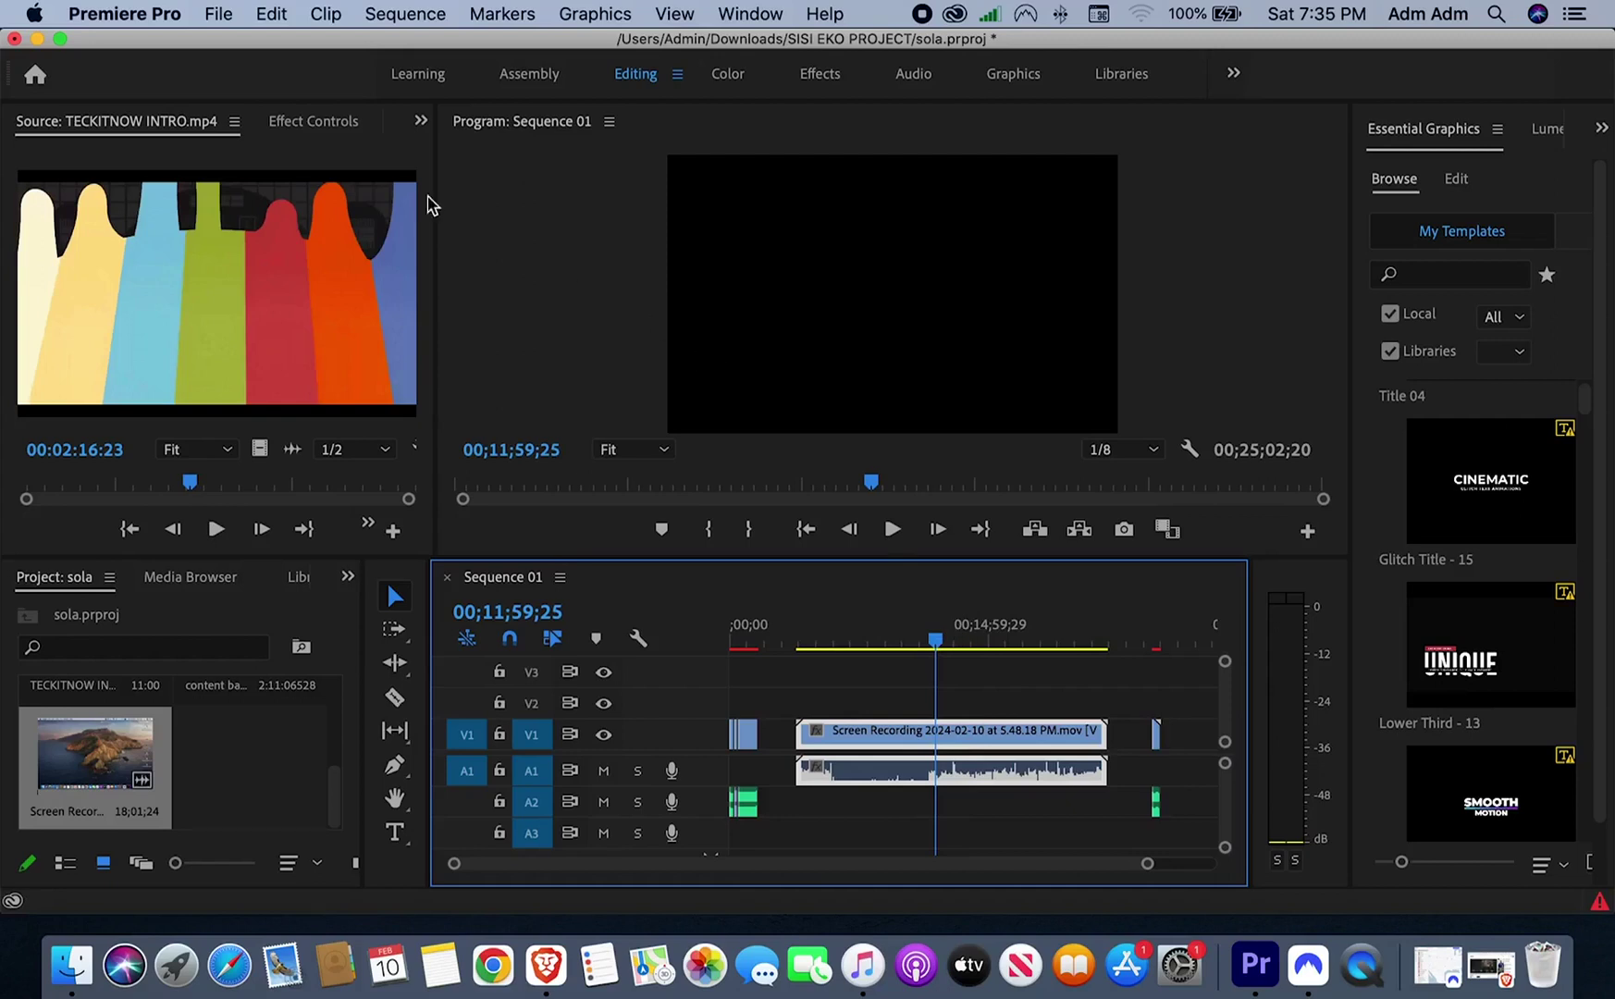
left_click(37, 39)
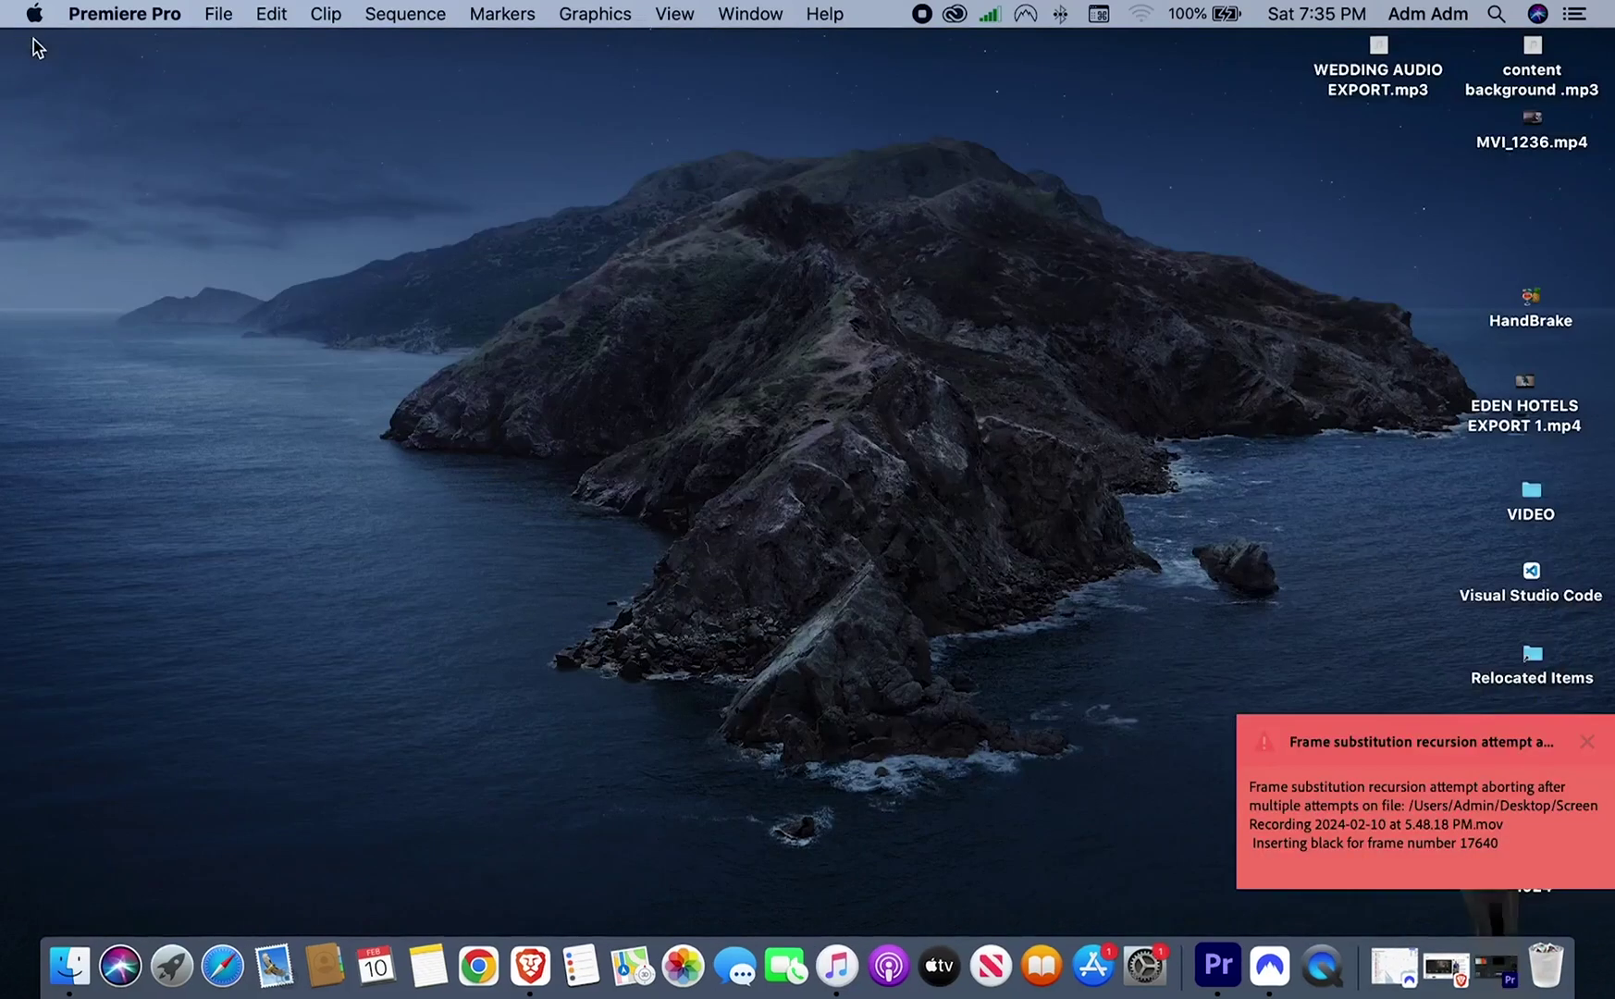
Launch HandBrake from its desktop icon and cancel the source chooser.
left_click(1524, 313)
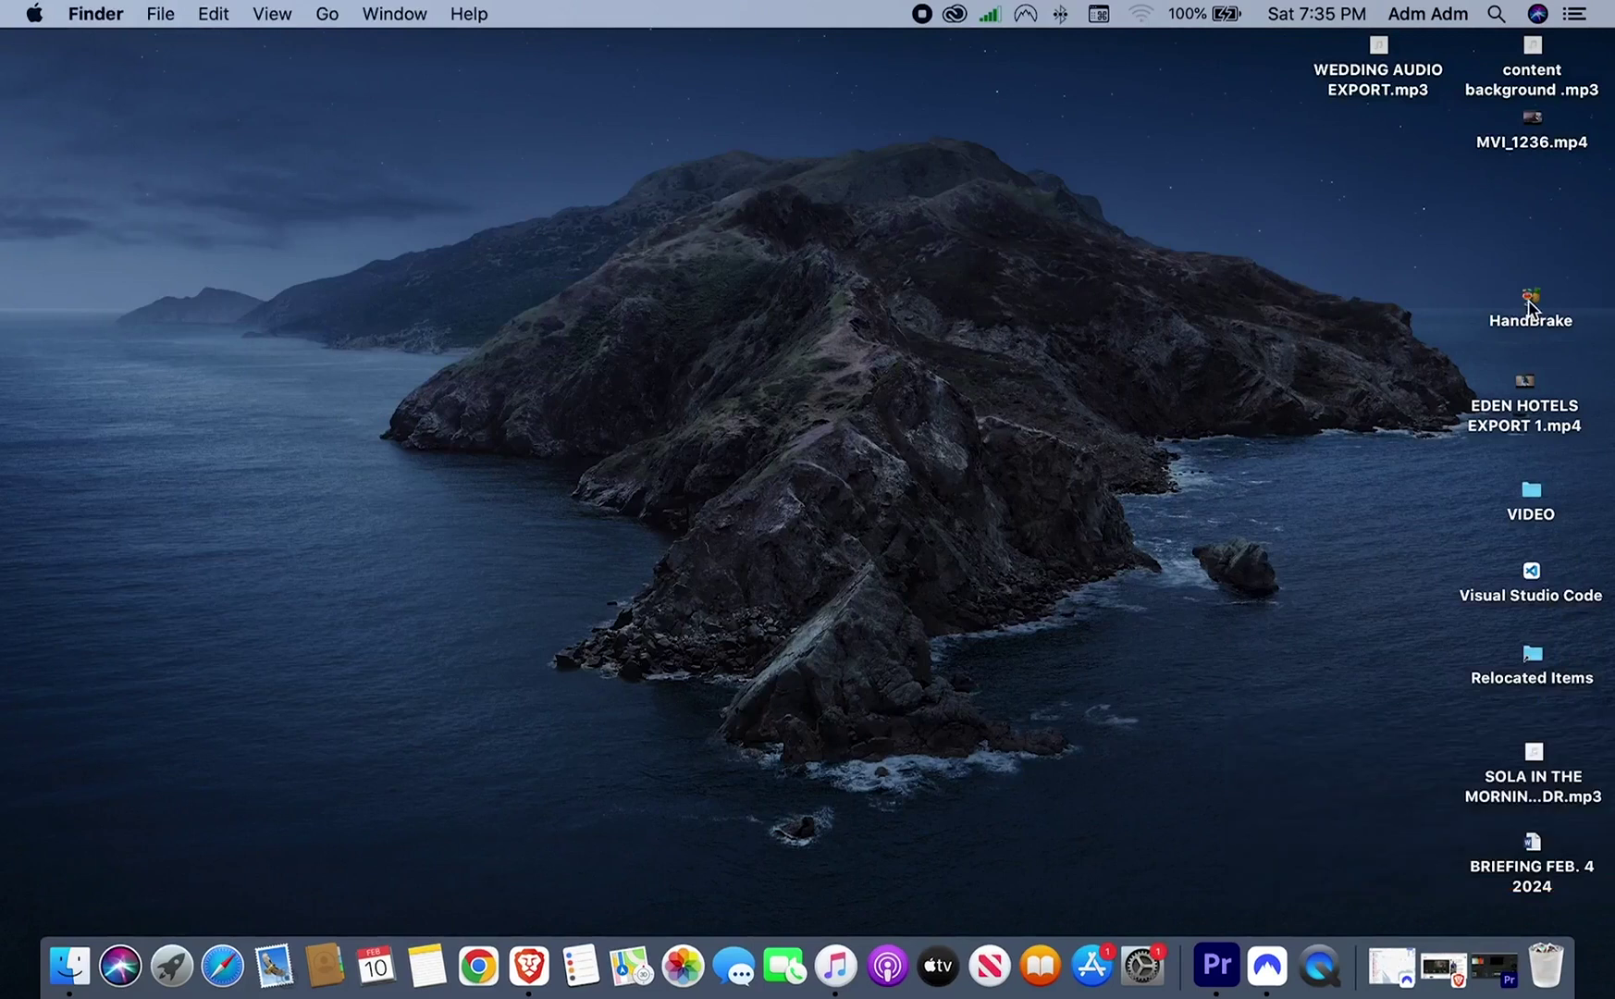
left_click(1531, 306)
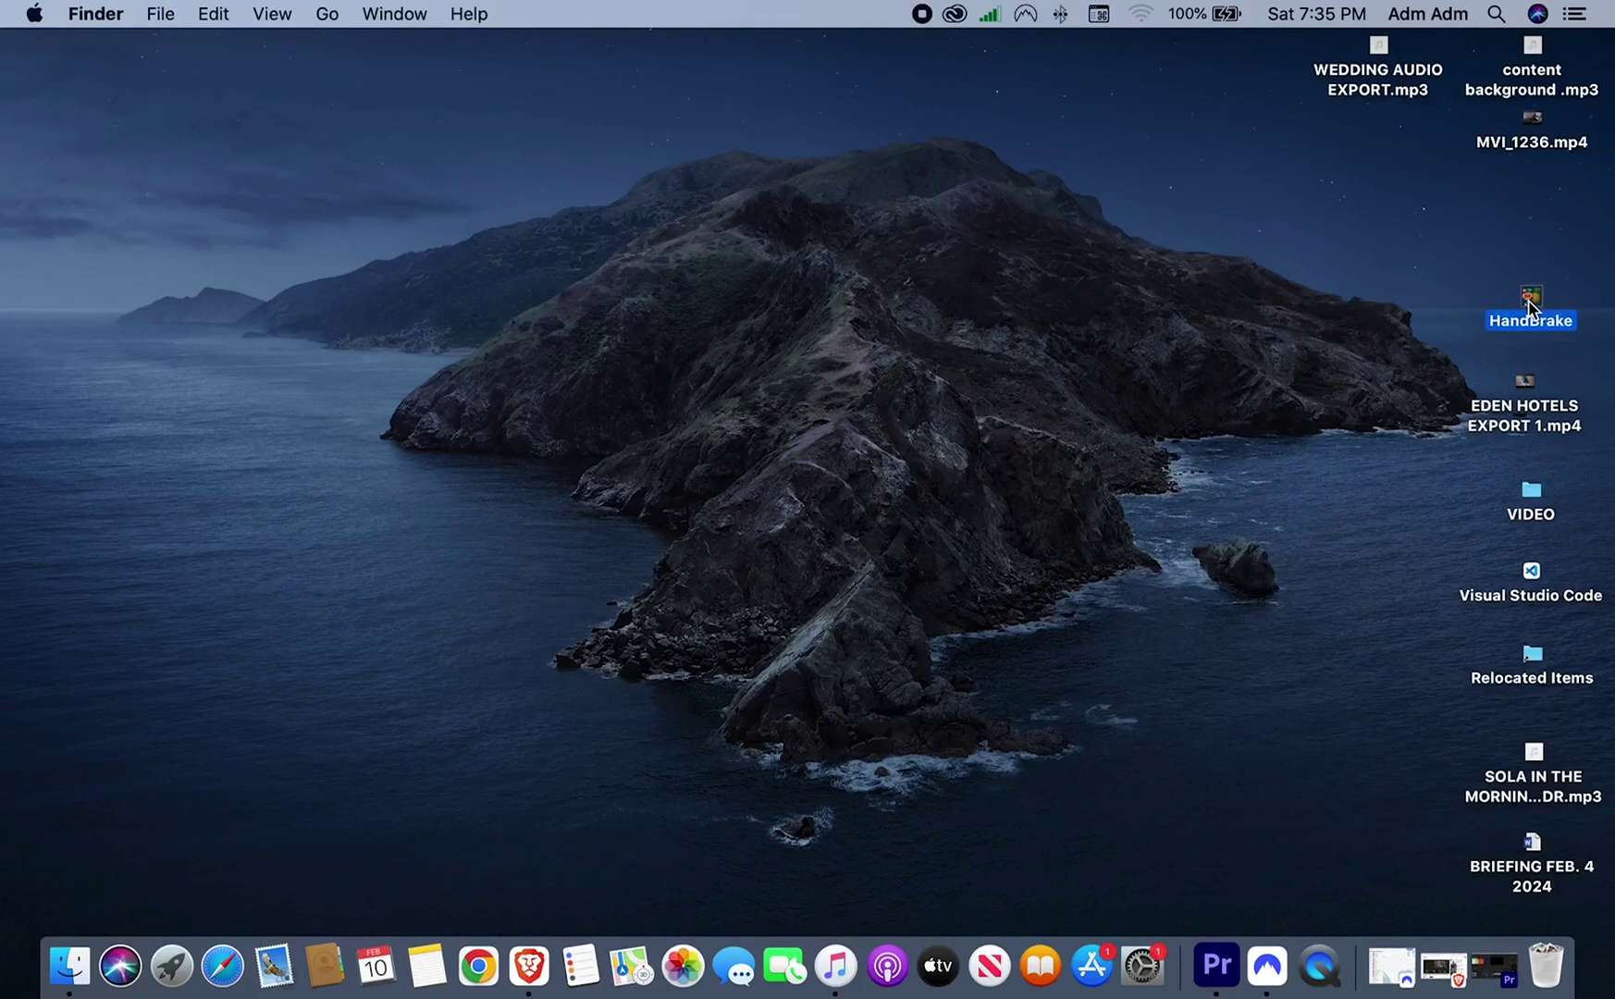
double_click(1529, 307)
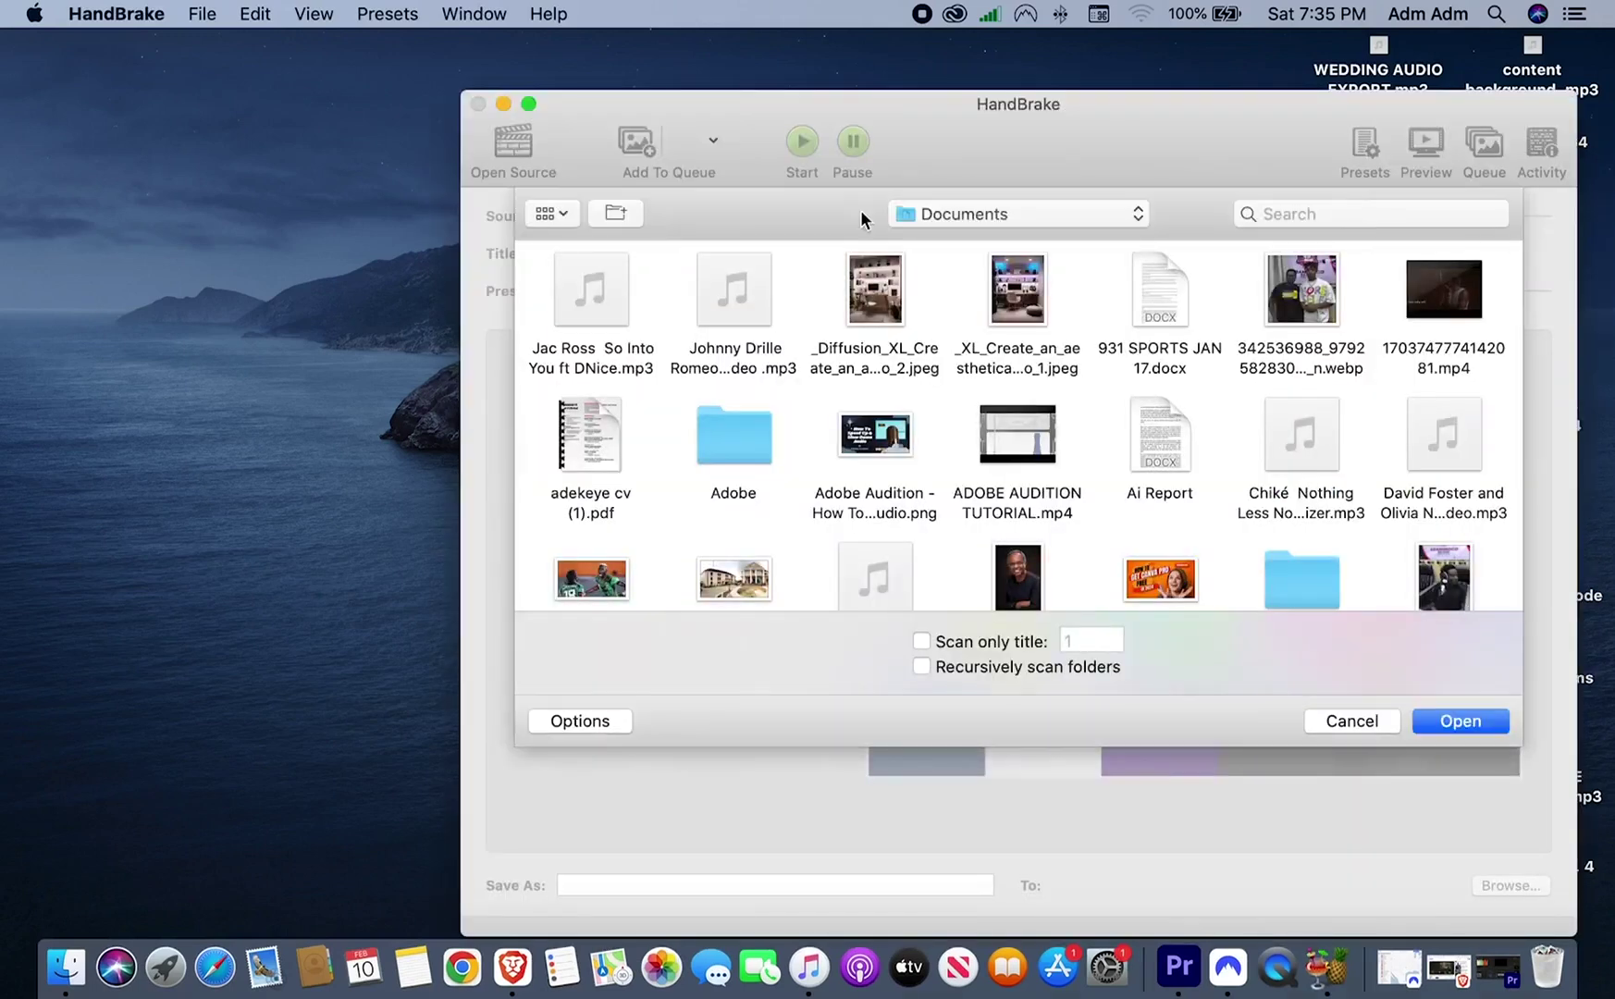
left_click(1349, 721)
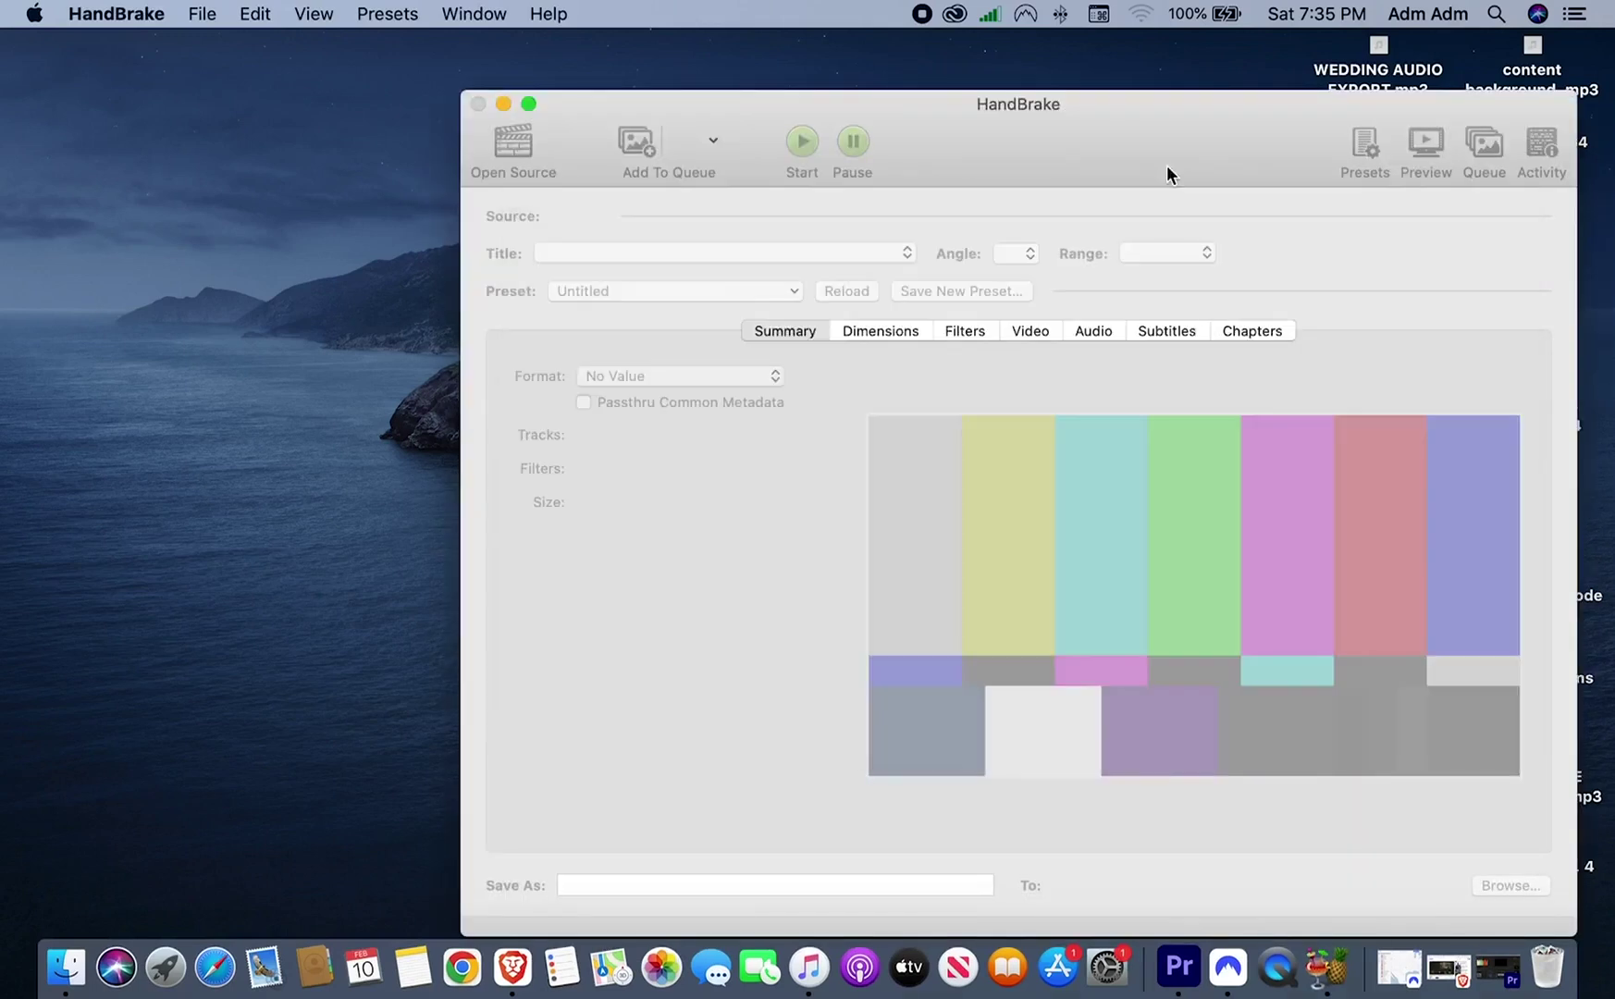
Move the HandBrake window left and select the screen recording in Documents.
left_click_drag(1136, 115, 862, 108)
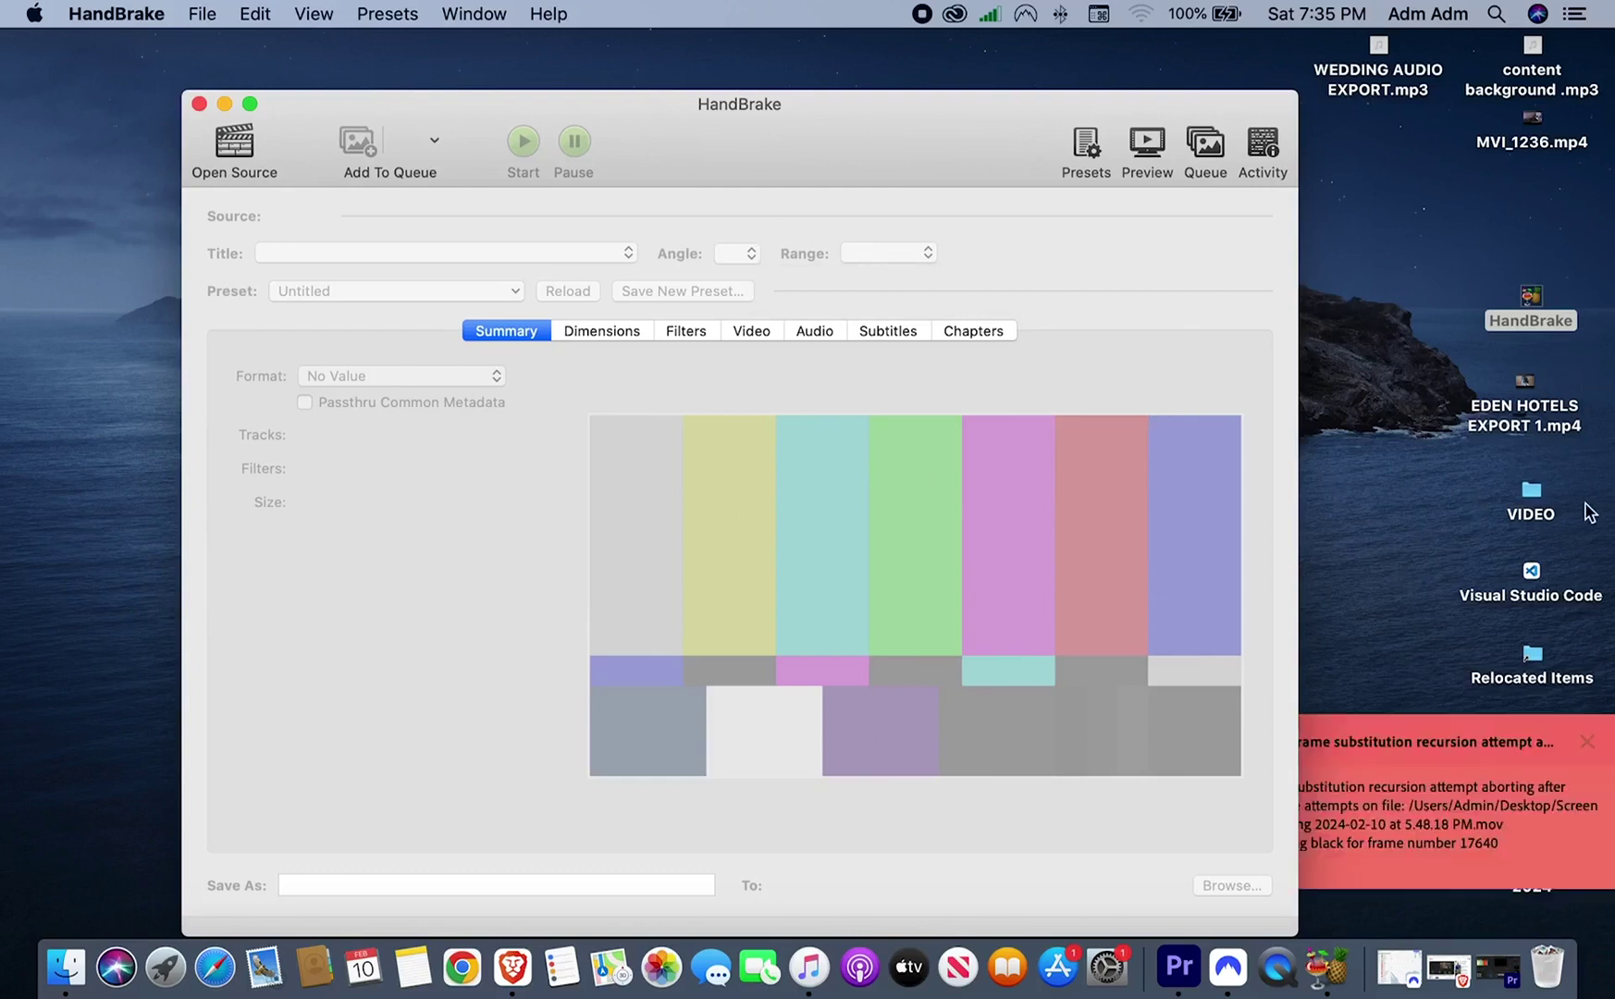
left_click(1587, 744)
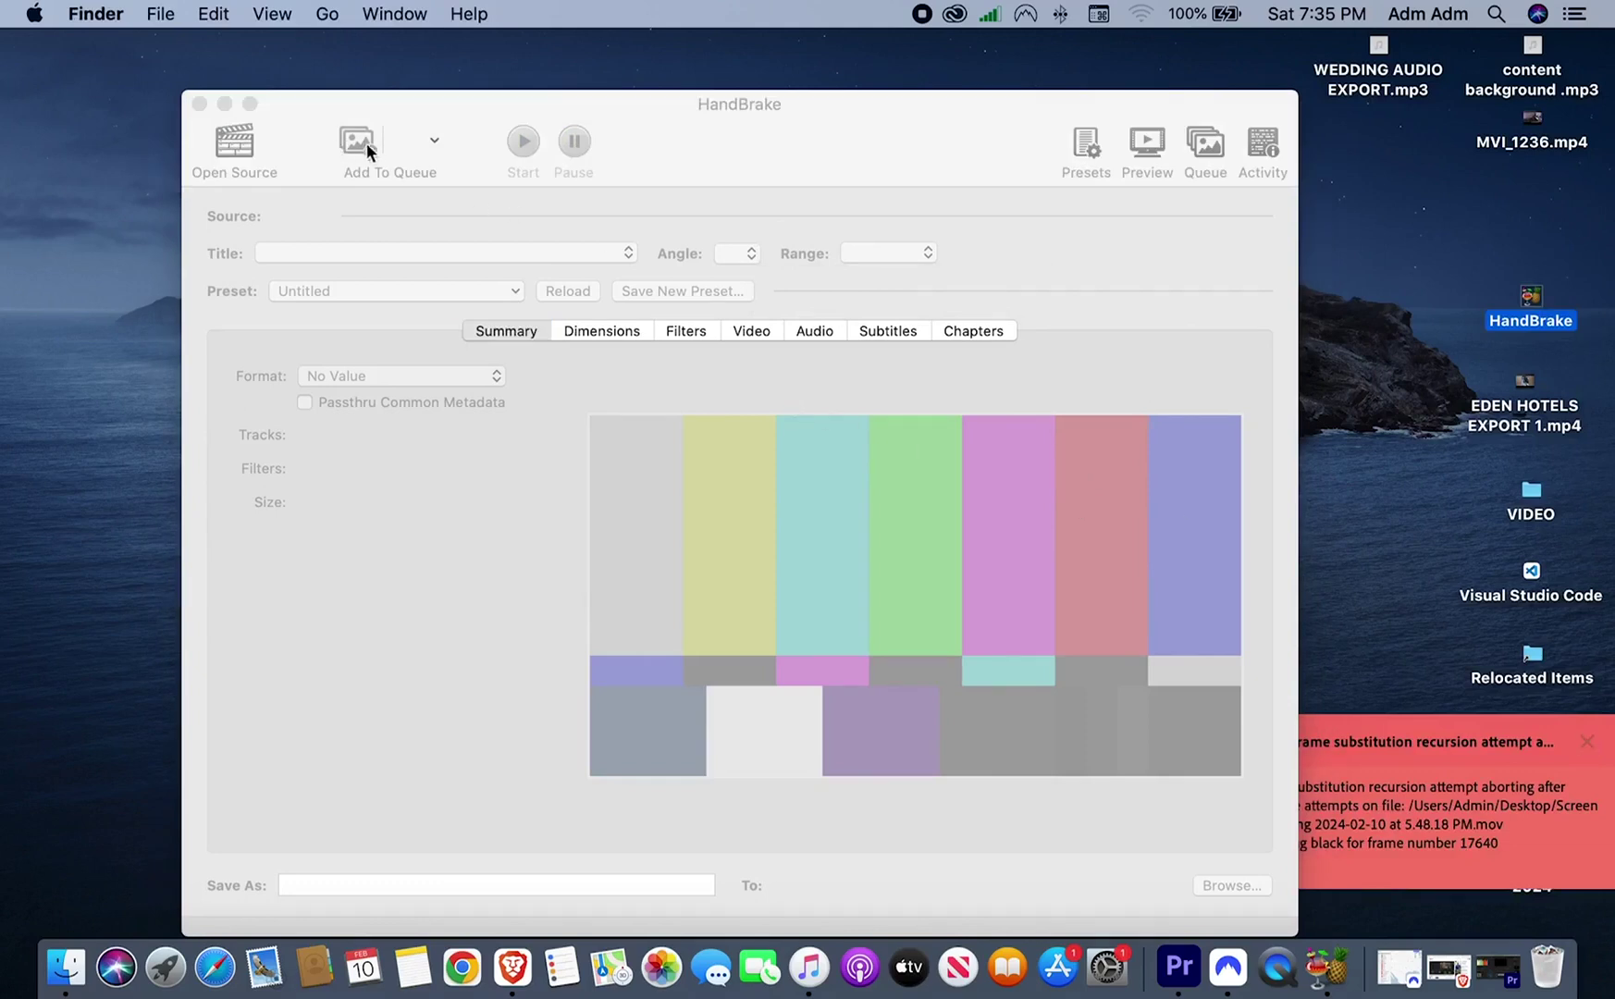
left_click(662, 171)
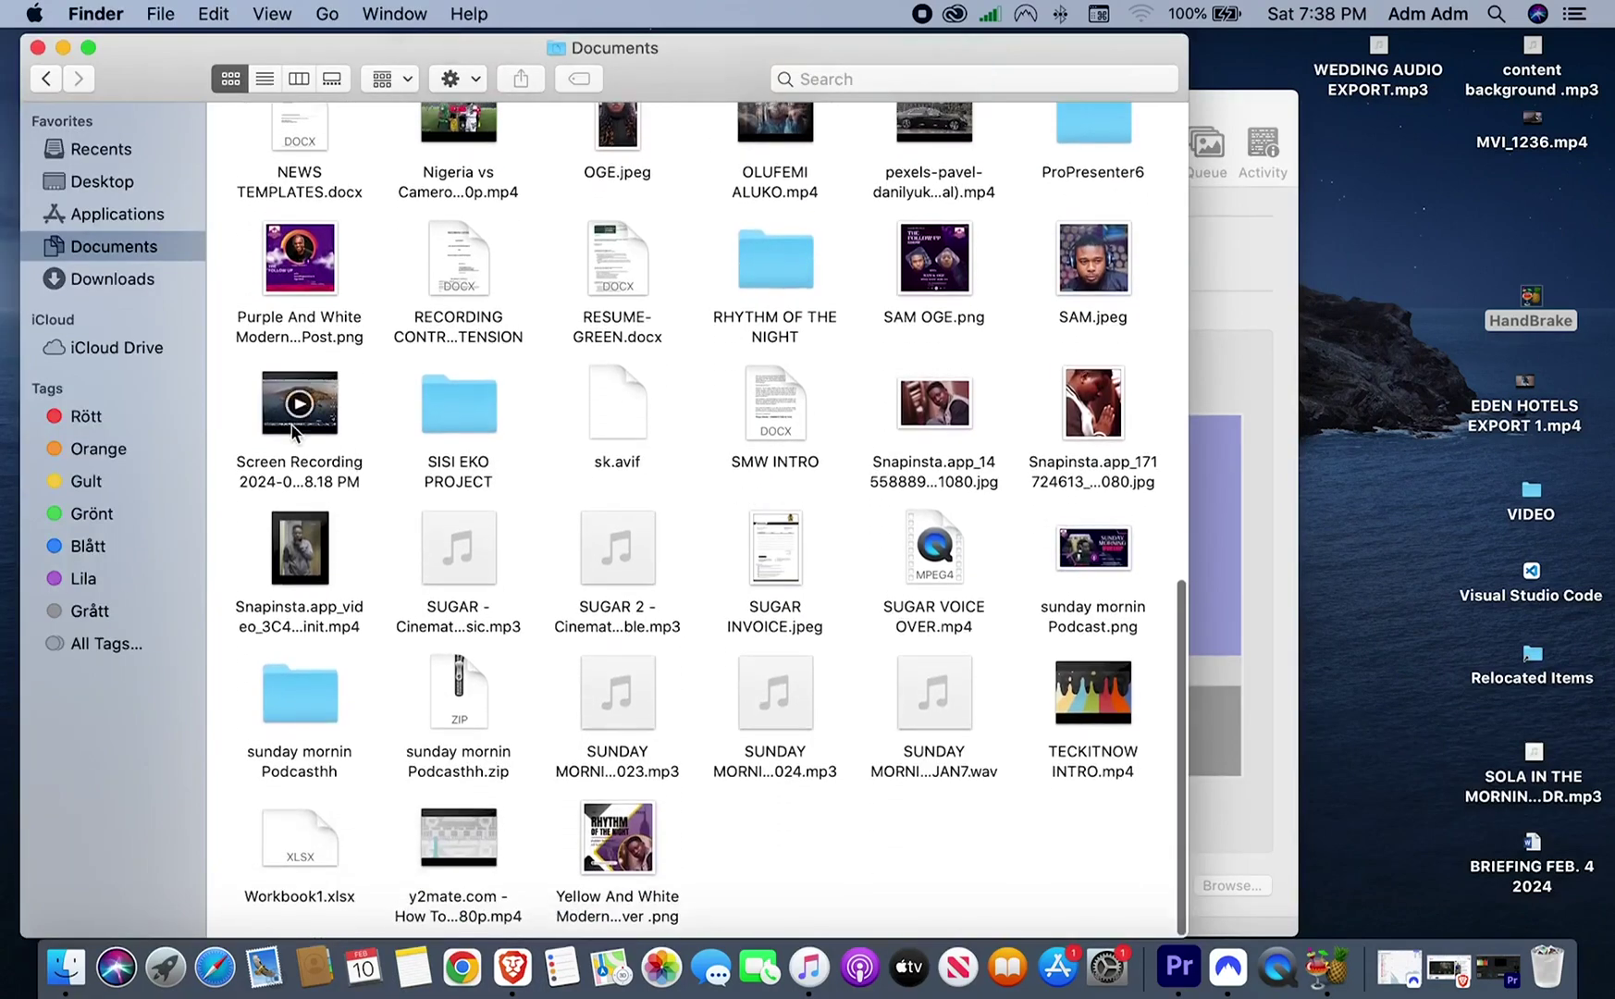
left_click(291, 423)
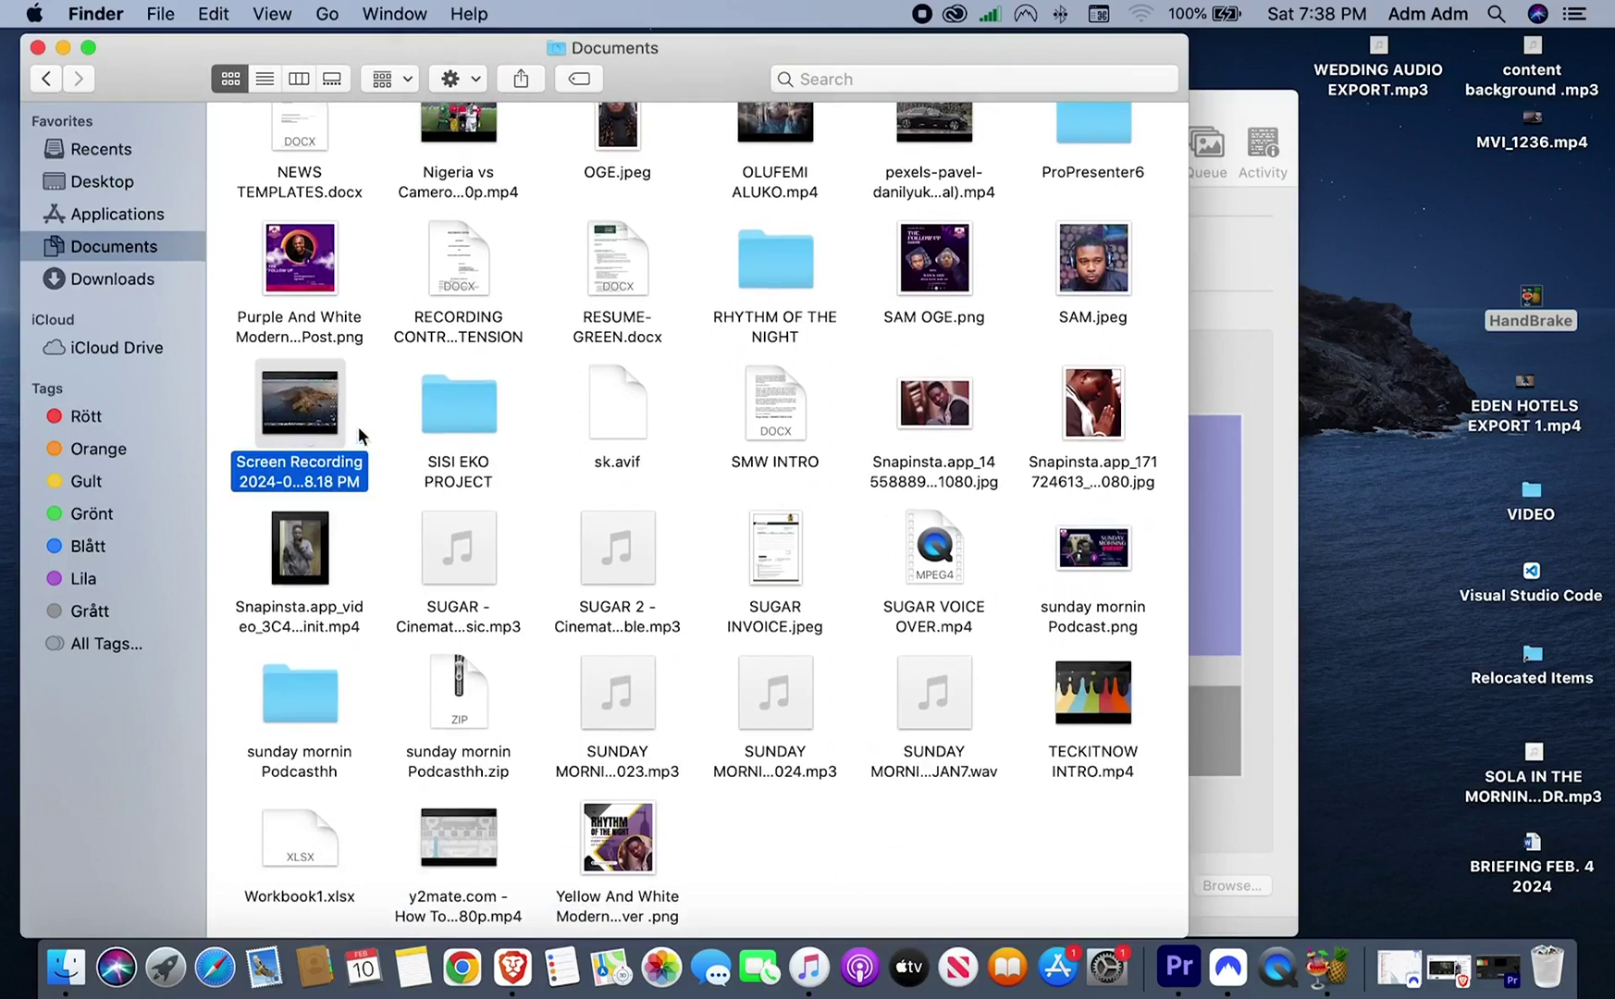
Drag the Screen Recording .mov from Documents onto HandBrake to scan it as the source.
left_click_drag(701, 53, 1369, 217)
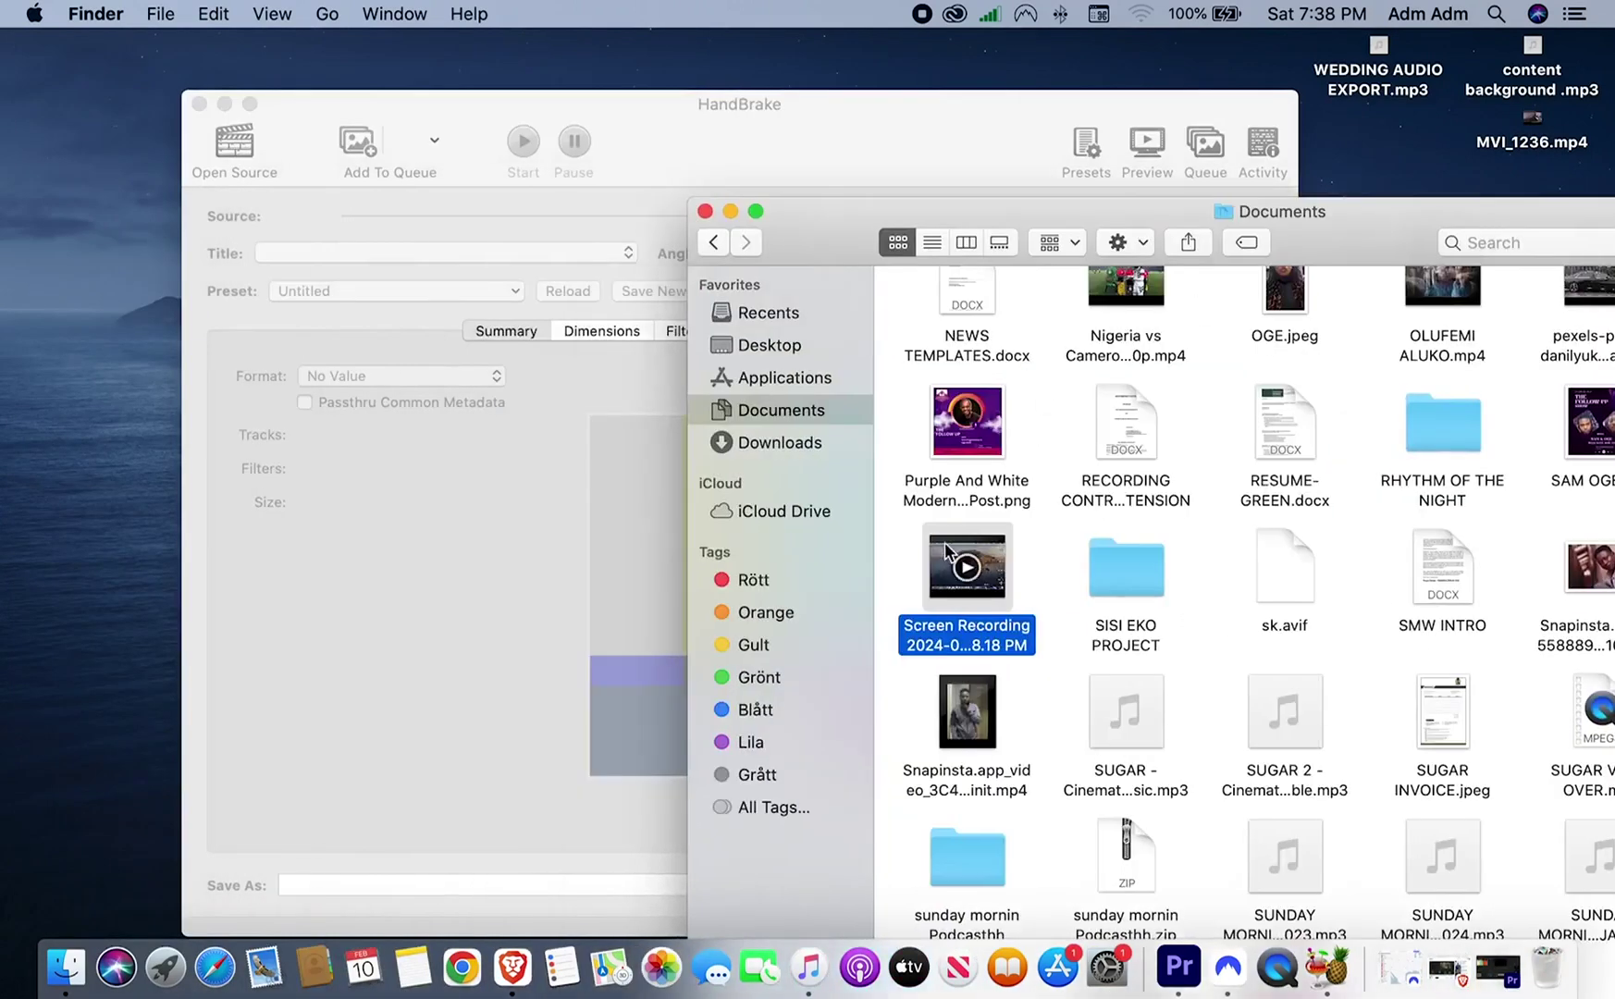
mouse_move(298, 405)
left_click_drag(1003, 584, 568, 608)
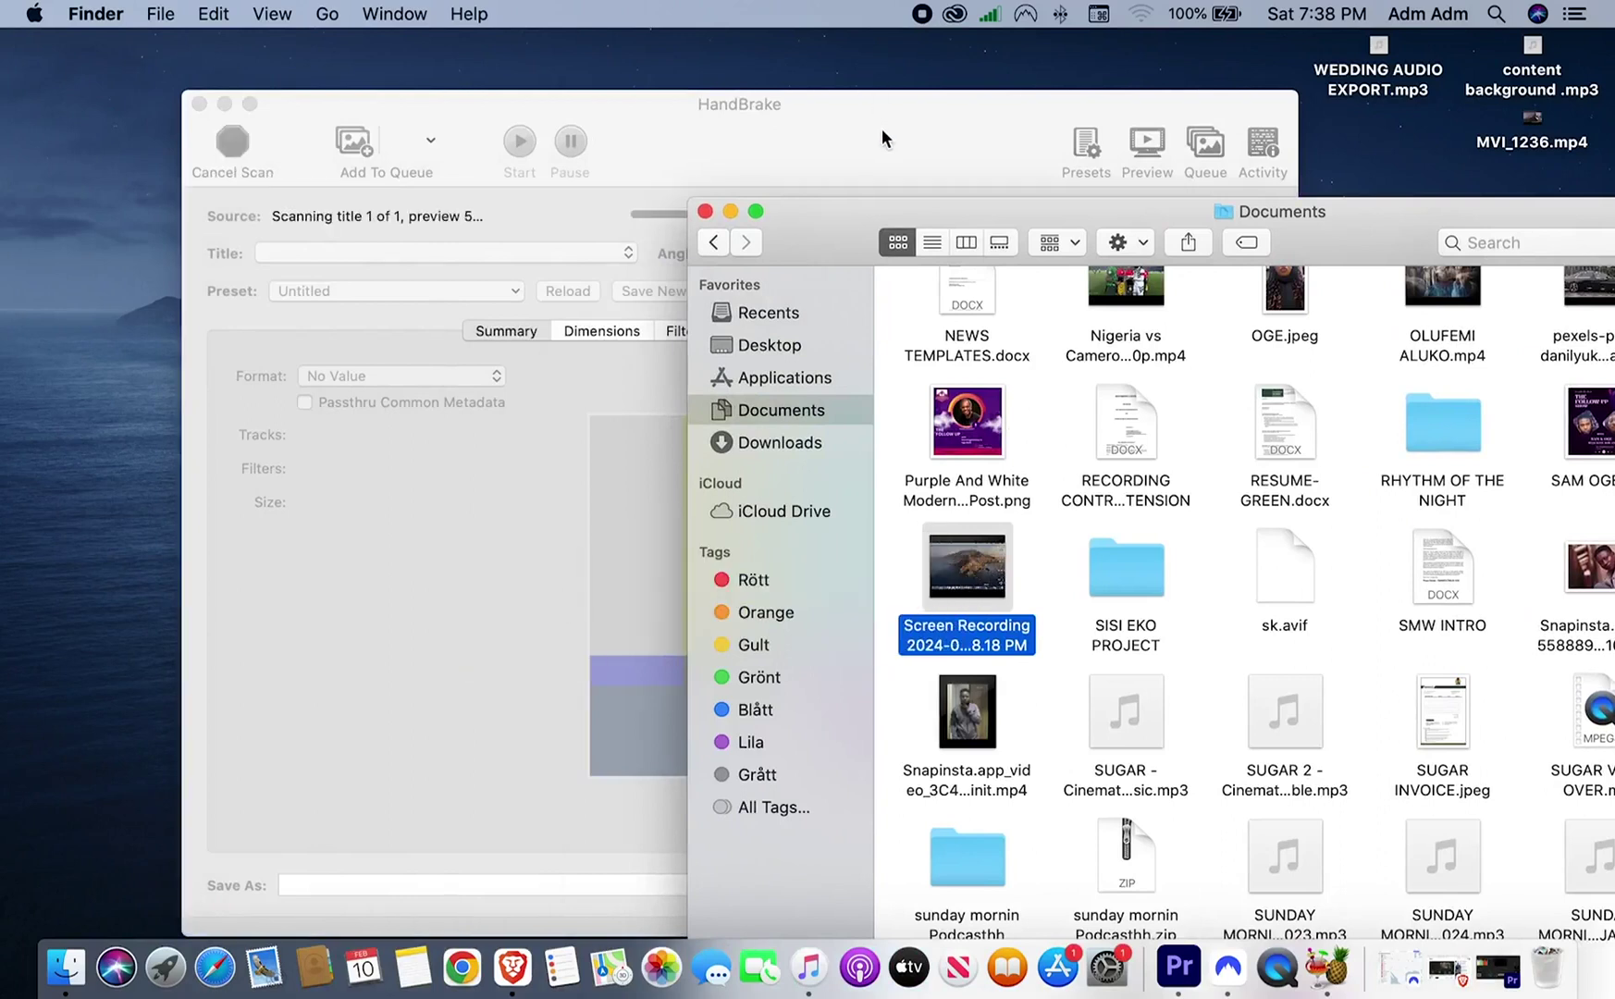
left_click(731, 212)
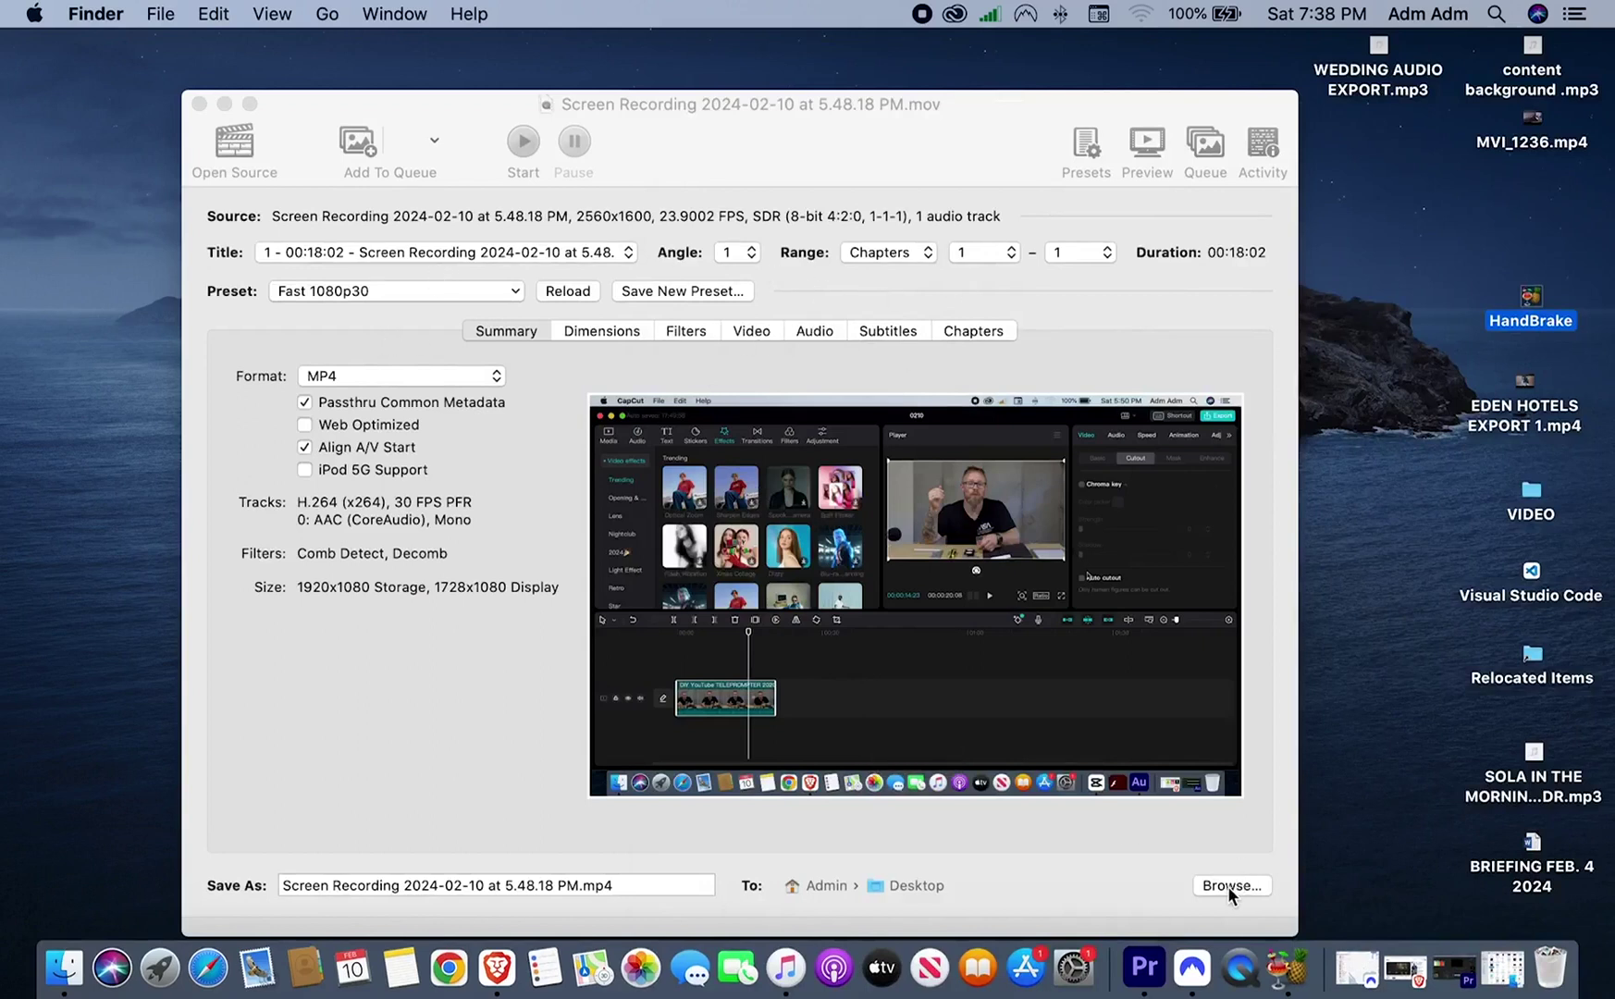
Encode the recording as a Fast 1080p30 H.264 MP4 on the Desktop, then close HandBrake.
left_click(751, 331)
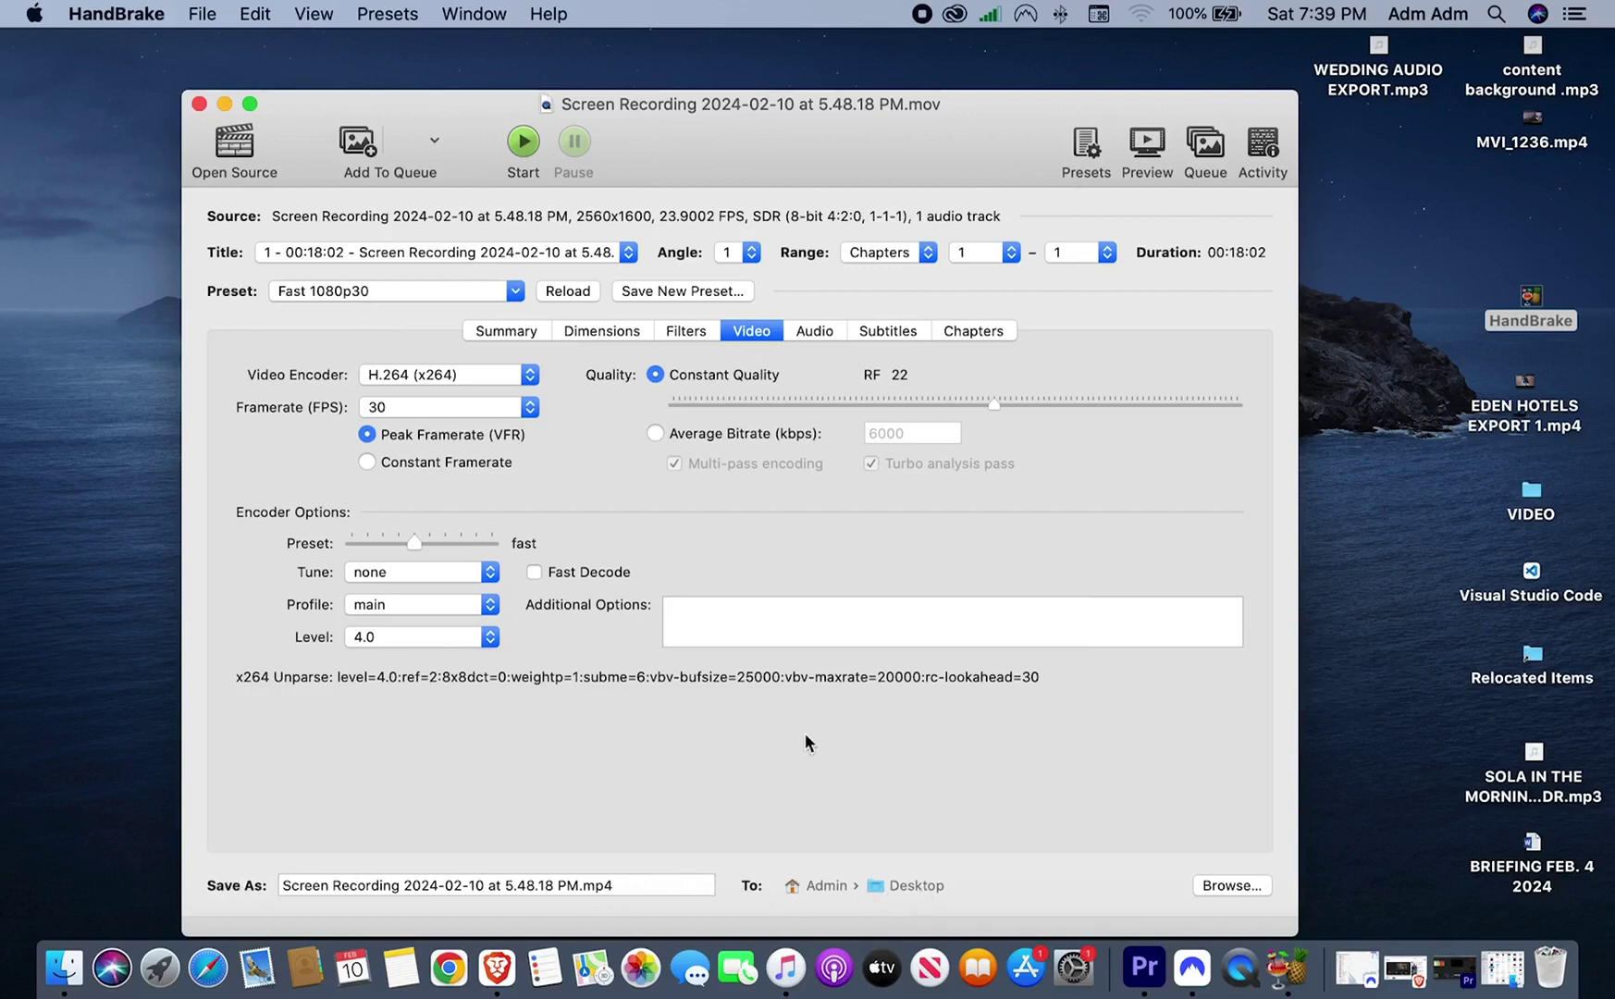
left_click(528, 148)
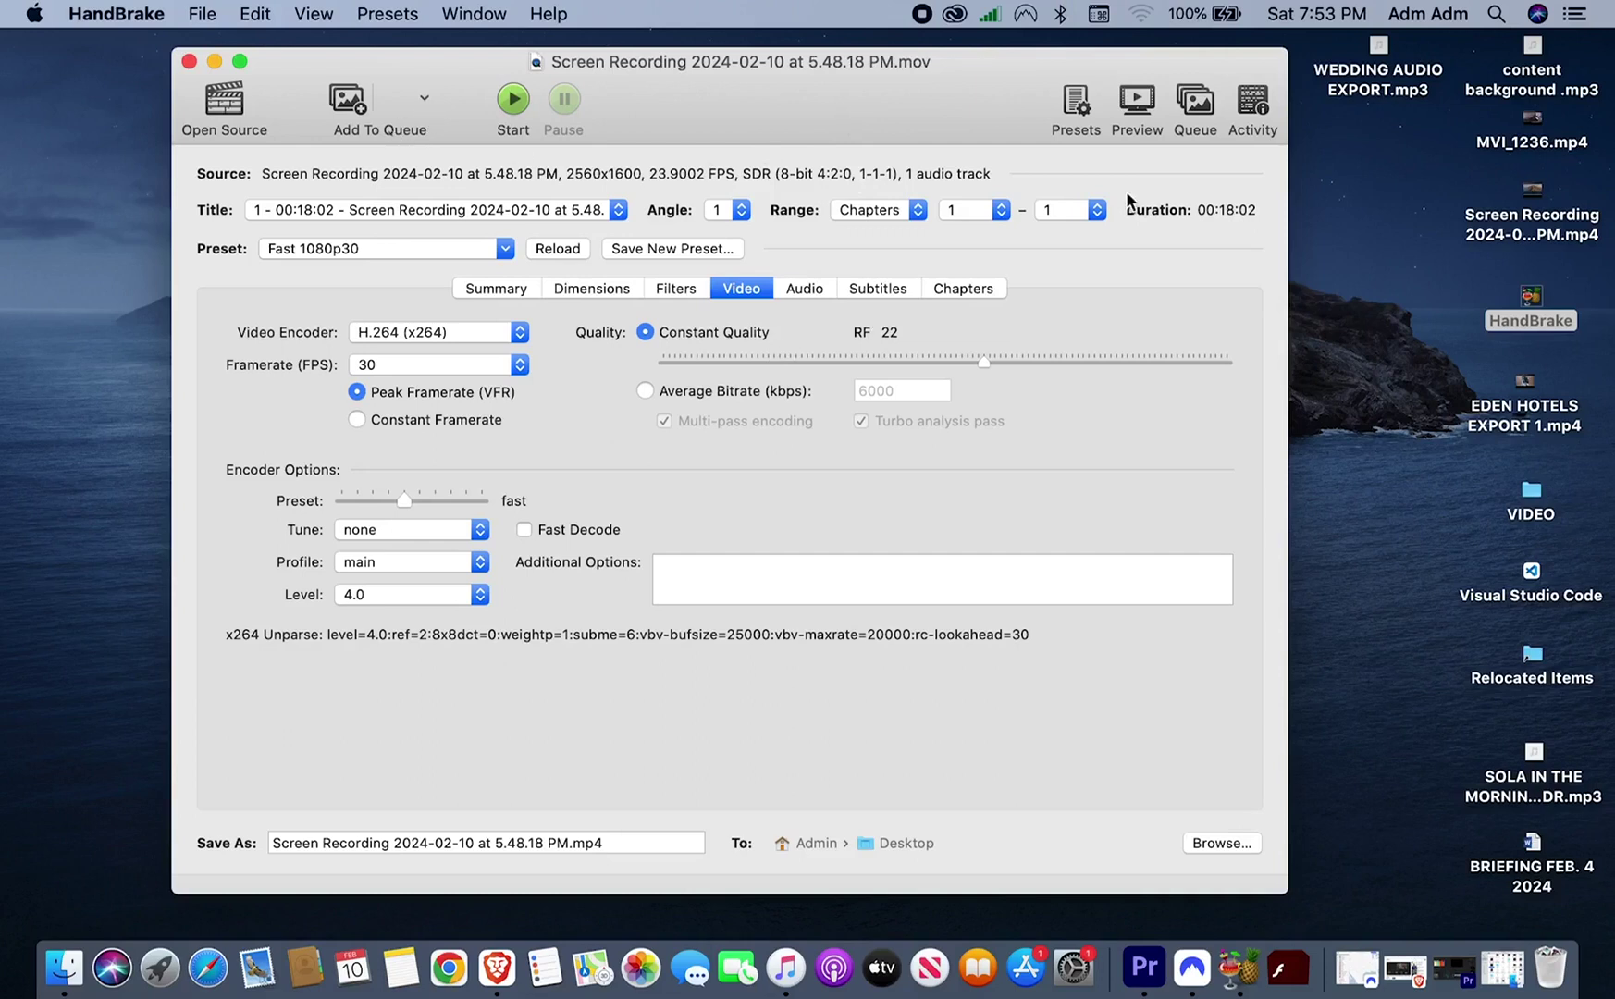
left_click(1513, 226)
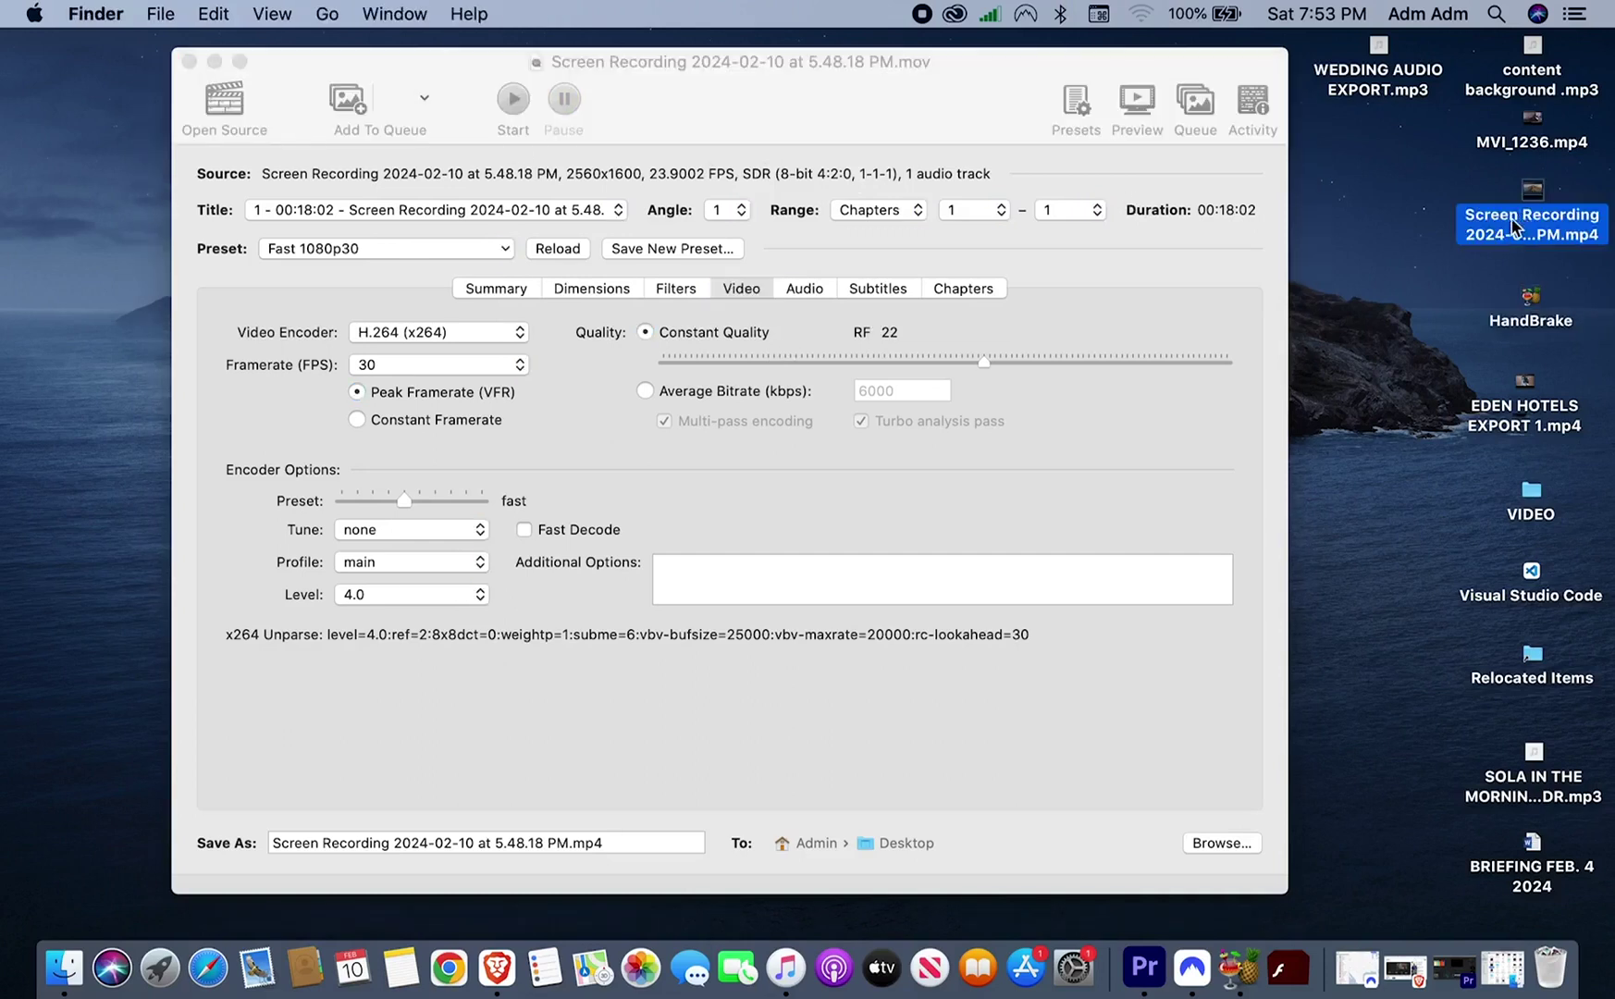
left_click(189, 61)
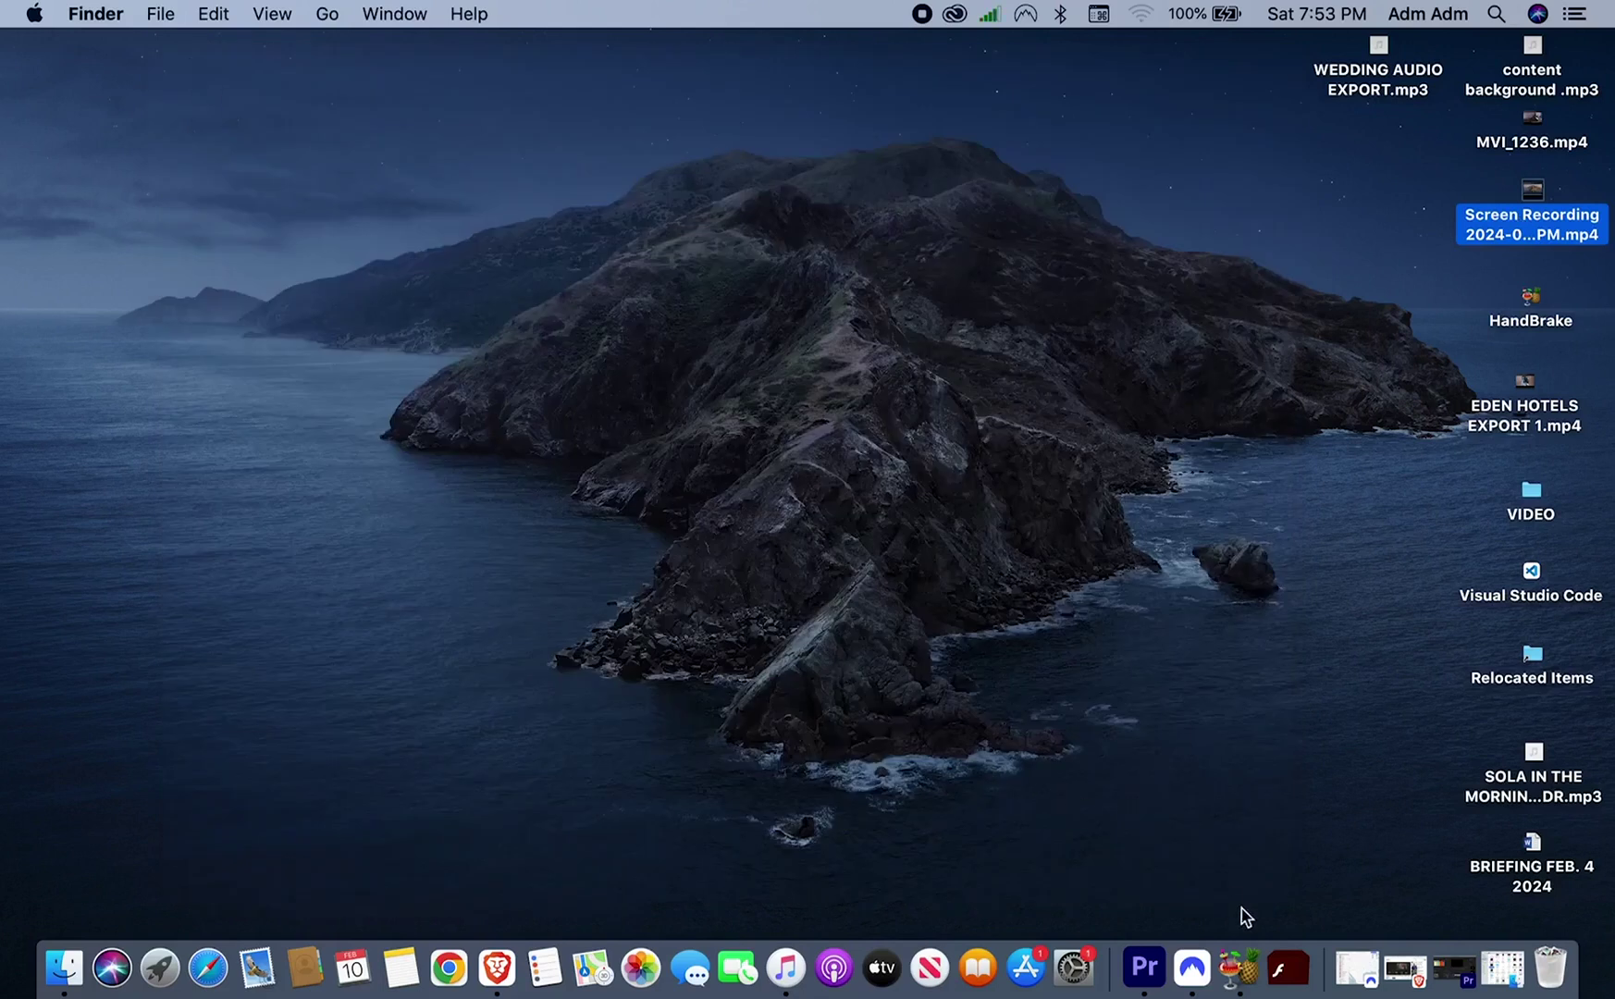
Return to Premiere and delete the old screen-recording clip from the V1 timeline.
left_click(1152, 964)
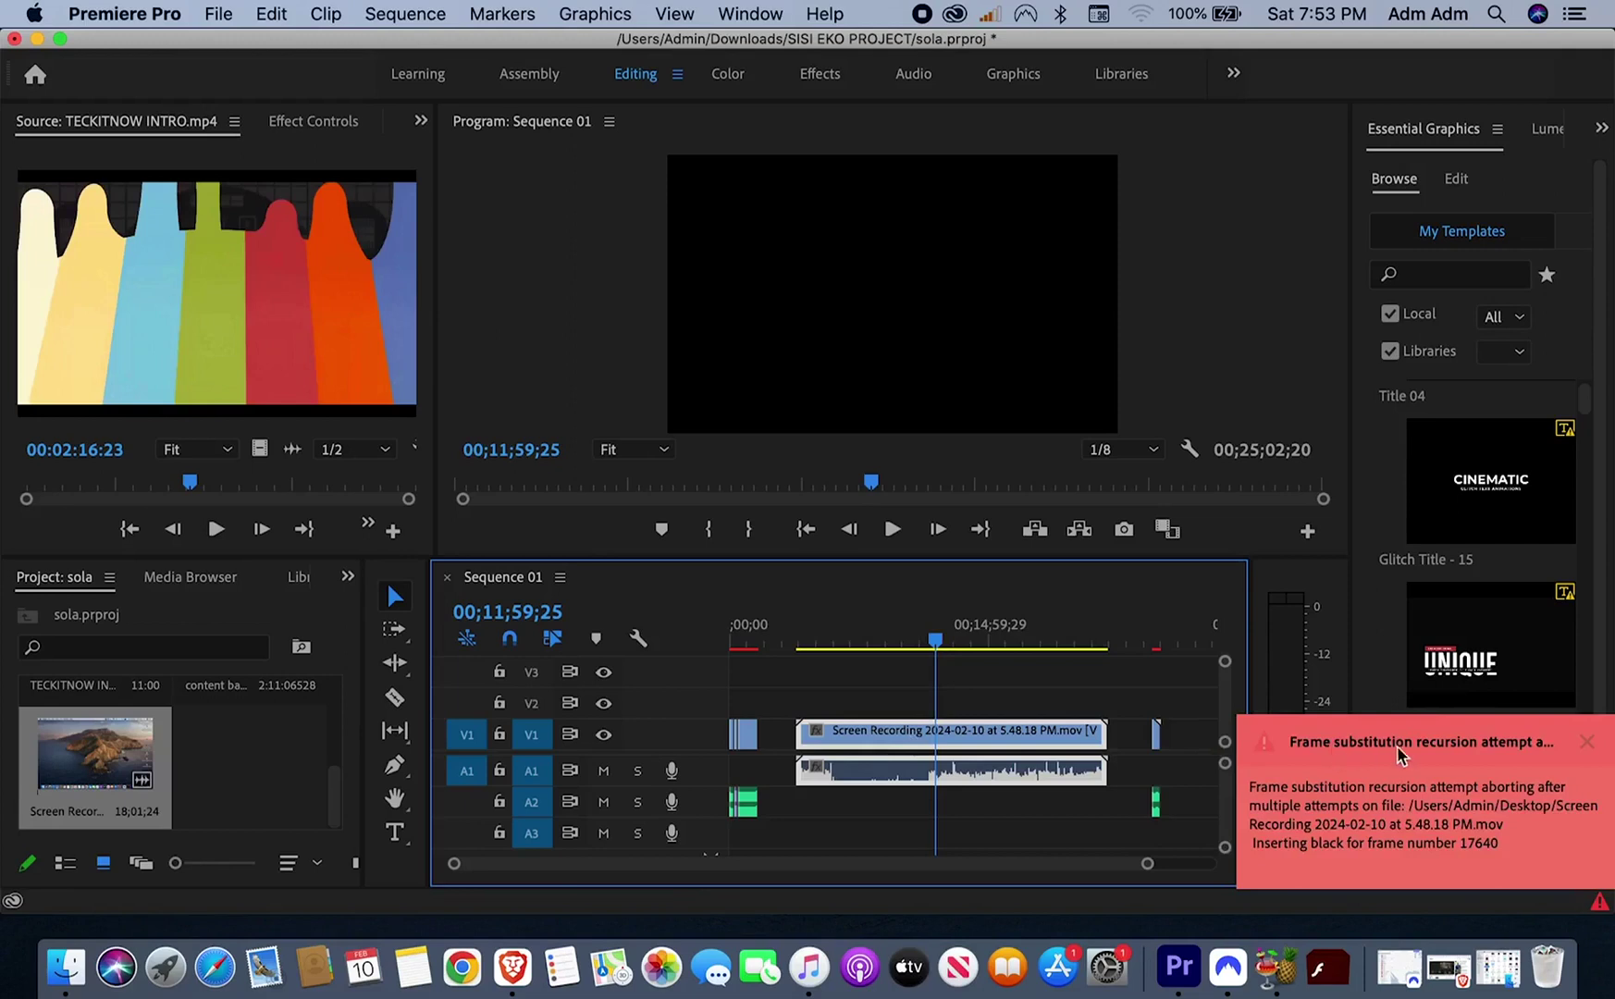
right_click(925, 741)
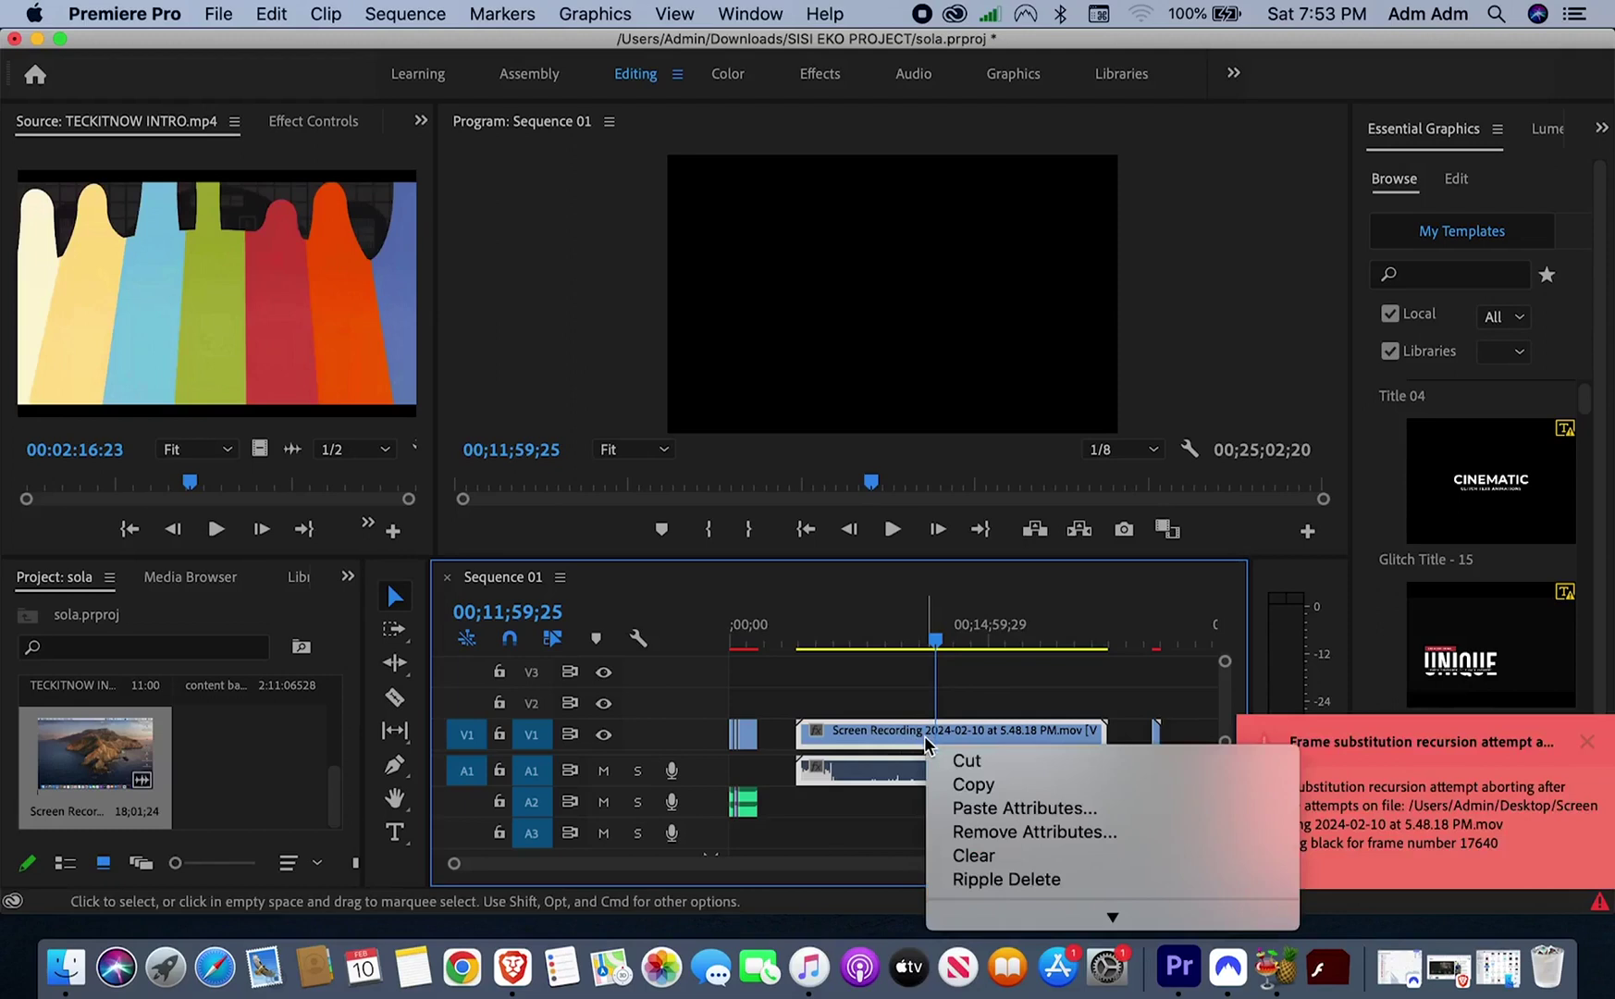
left_click(976, 734)
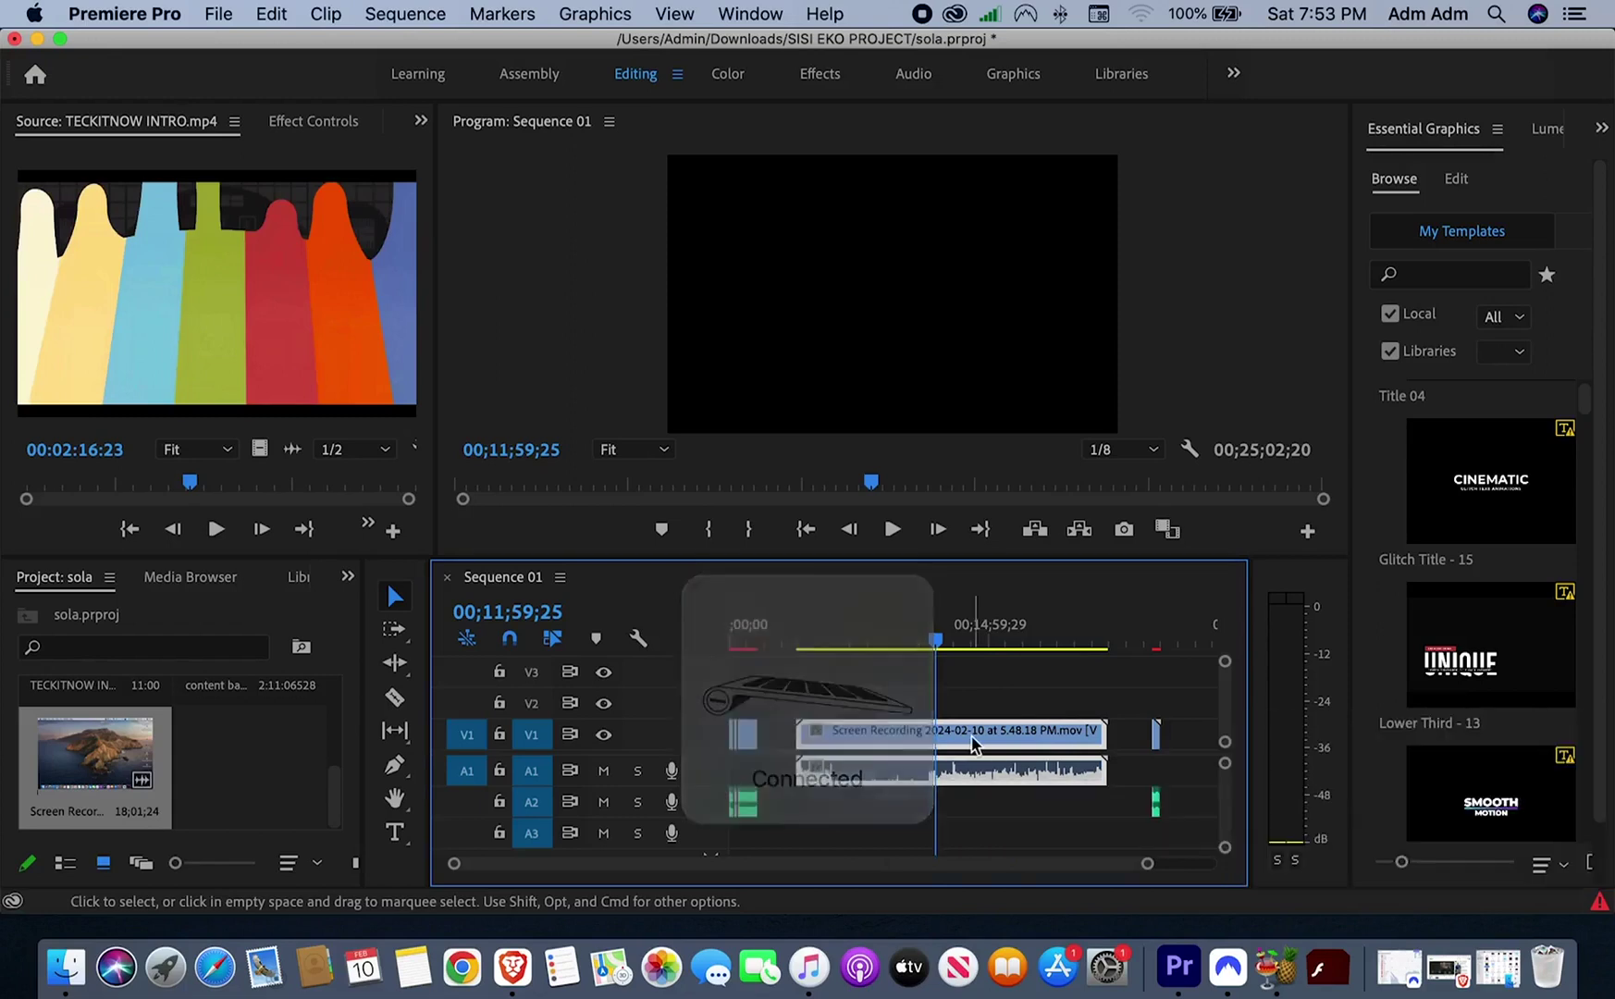
key("Delete")
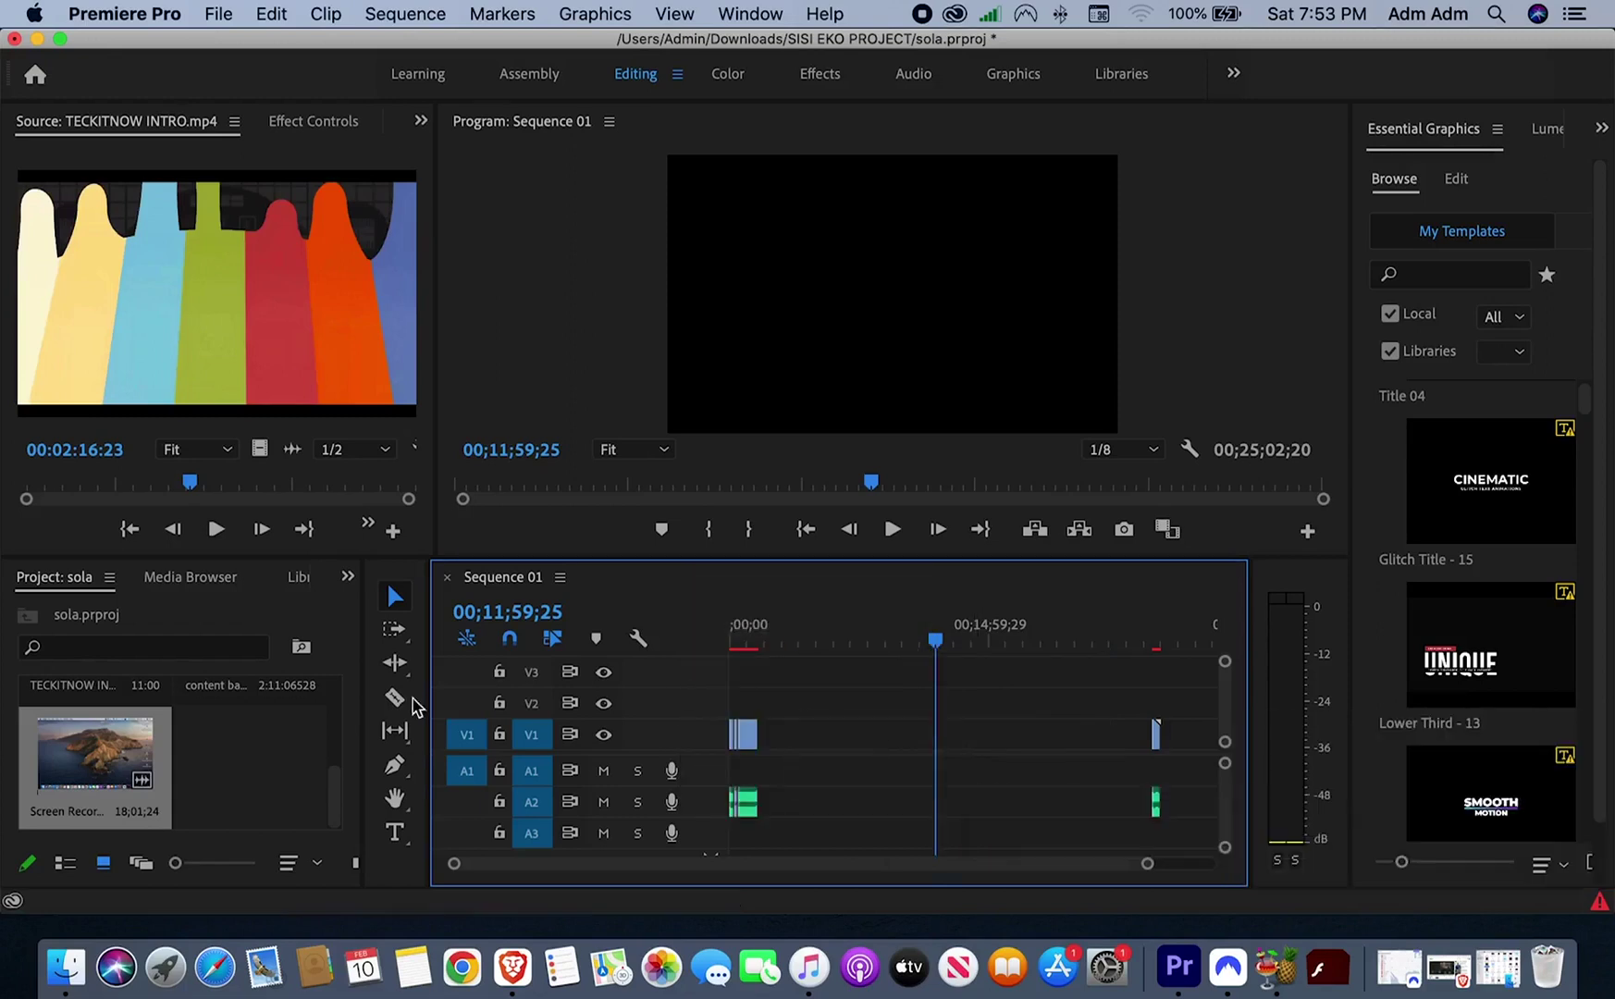
Widen the Project panel and trash the old screen recording from the project.
mouse_move(342, 793)
left_mouse_down()
mouse_move(344, 721)
mouse_move(344, 821)
left_mouse_up()
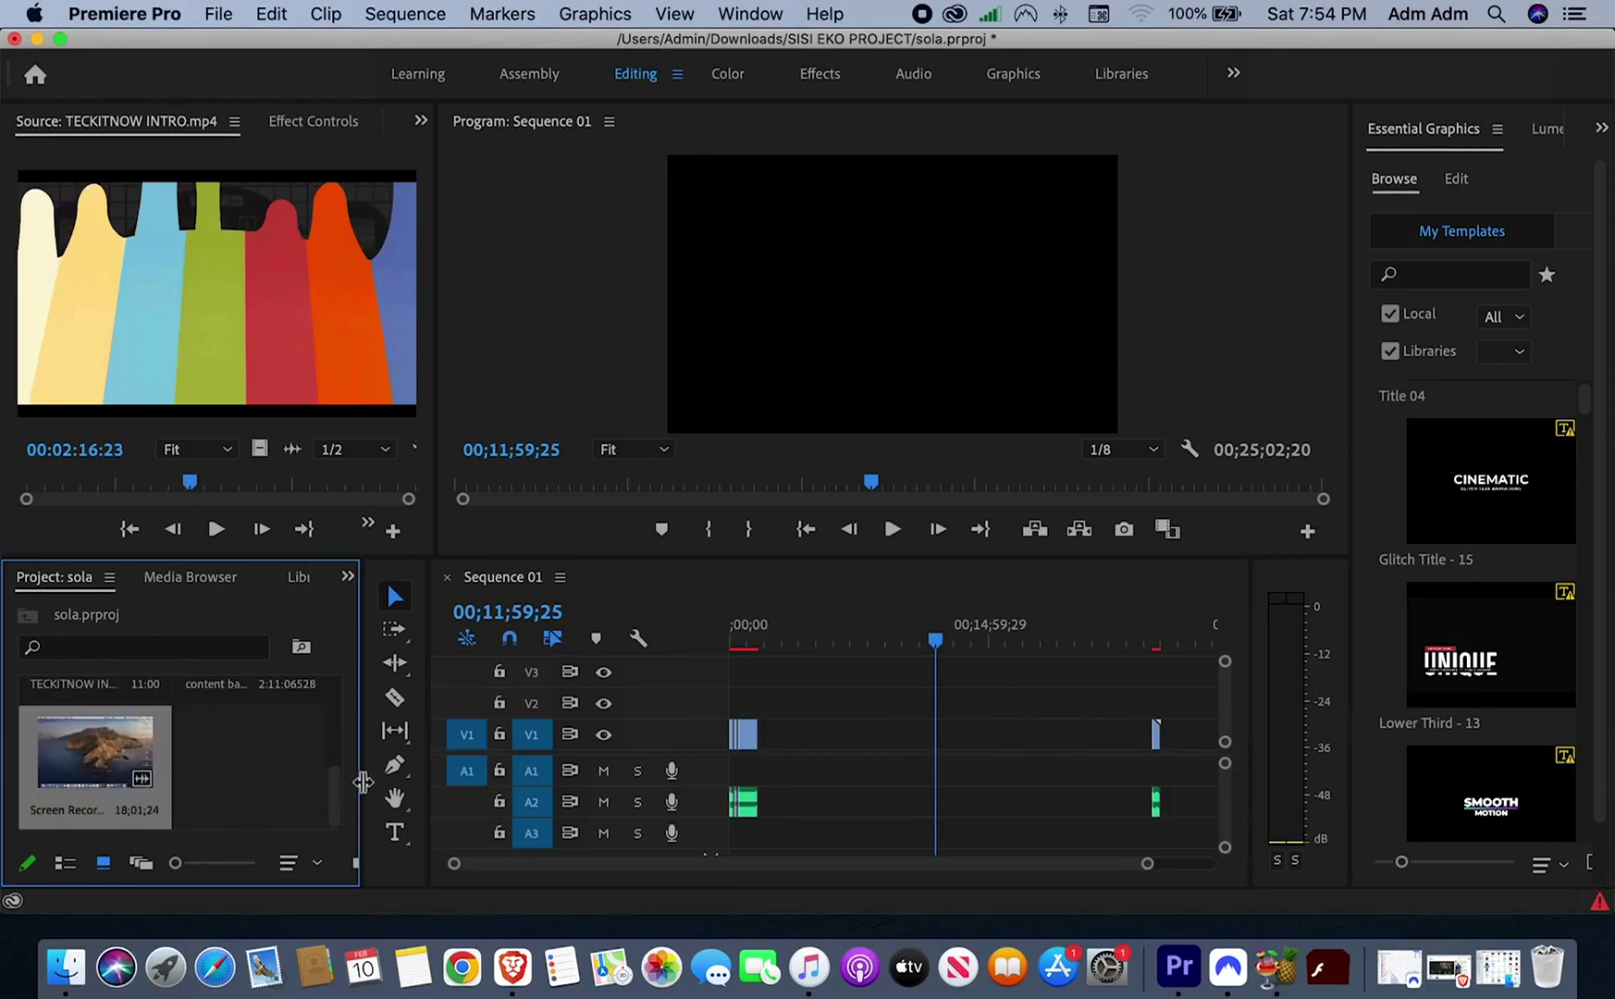
left_click_drag(363, 783, 546, 786)
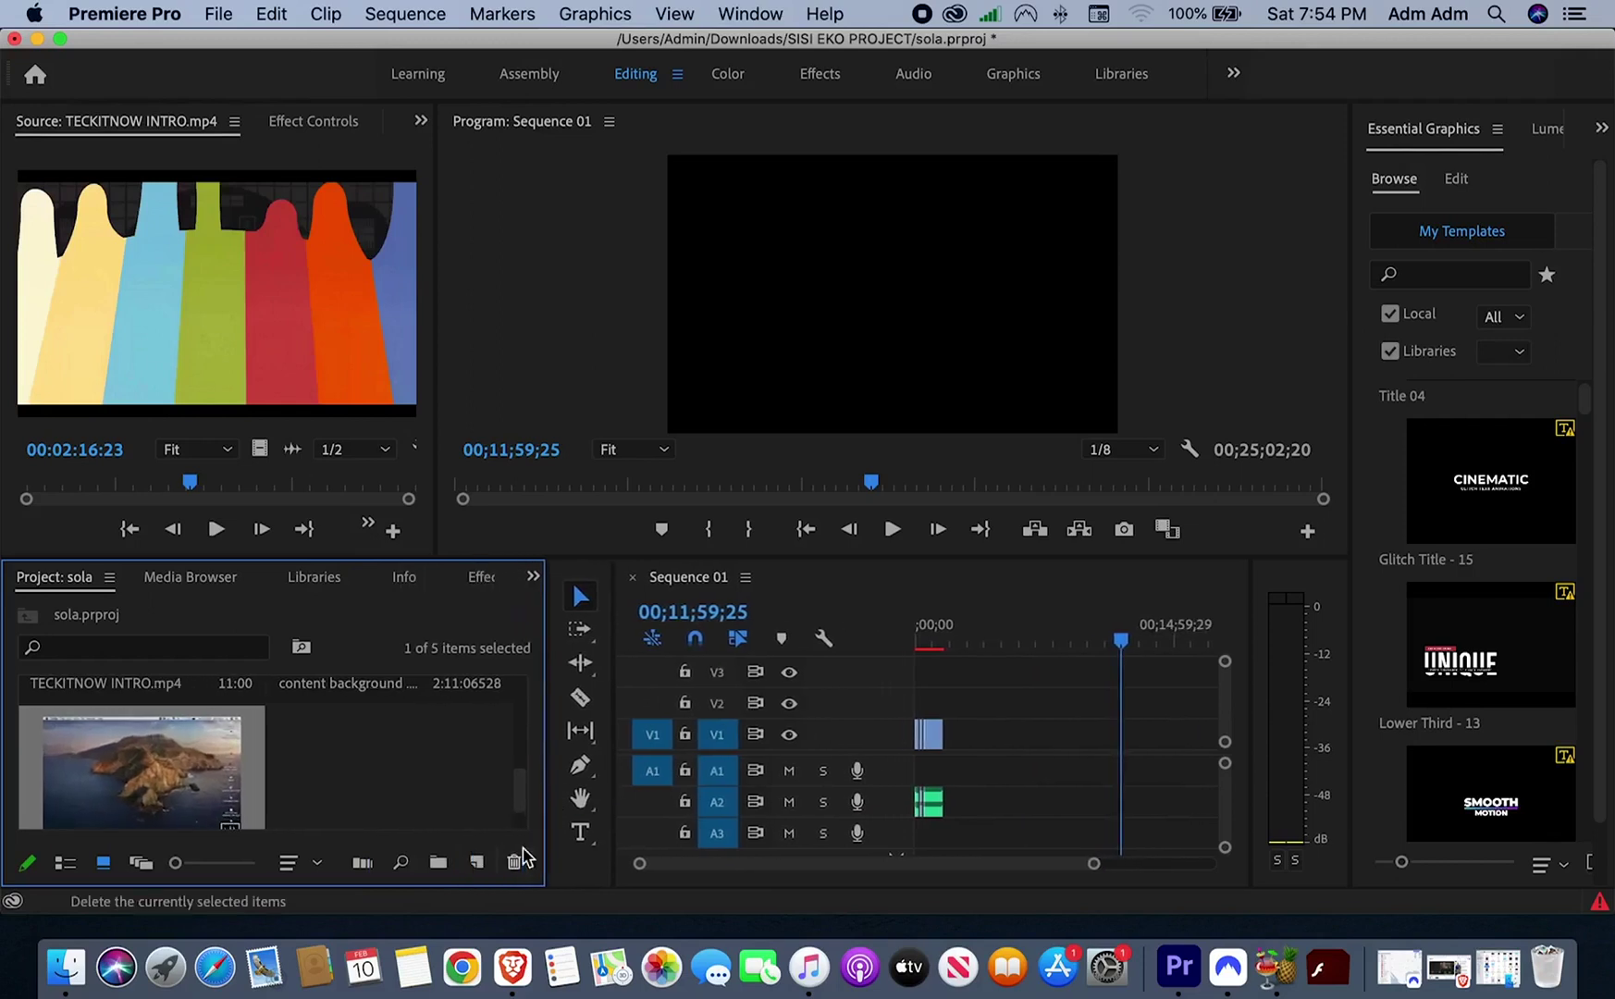
left_click(515, 861)
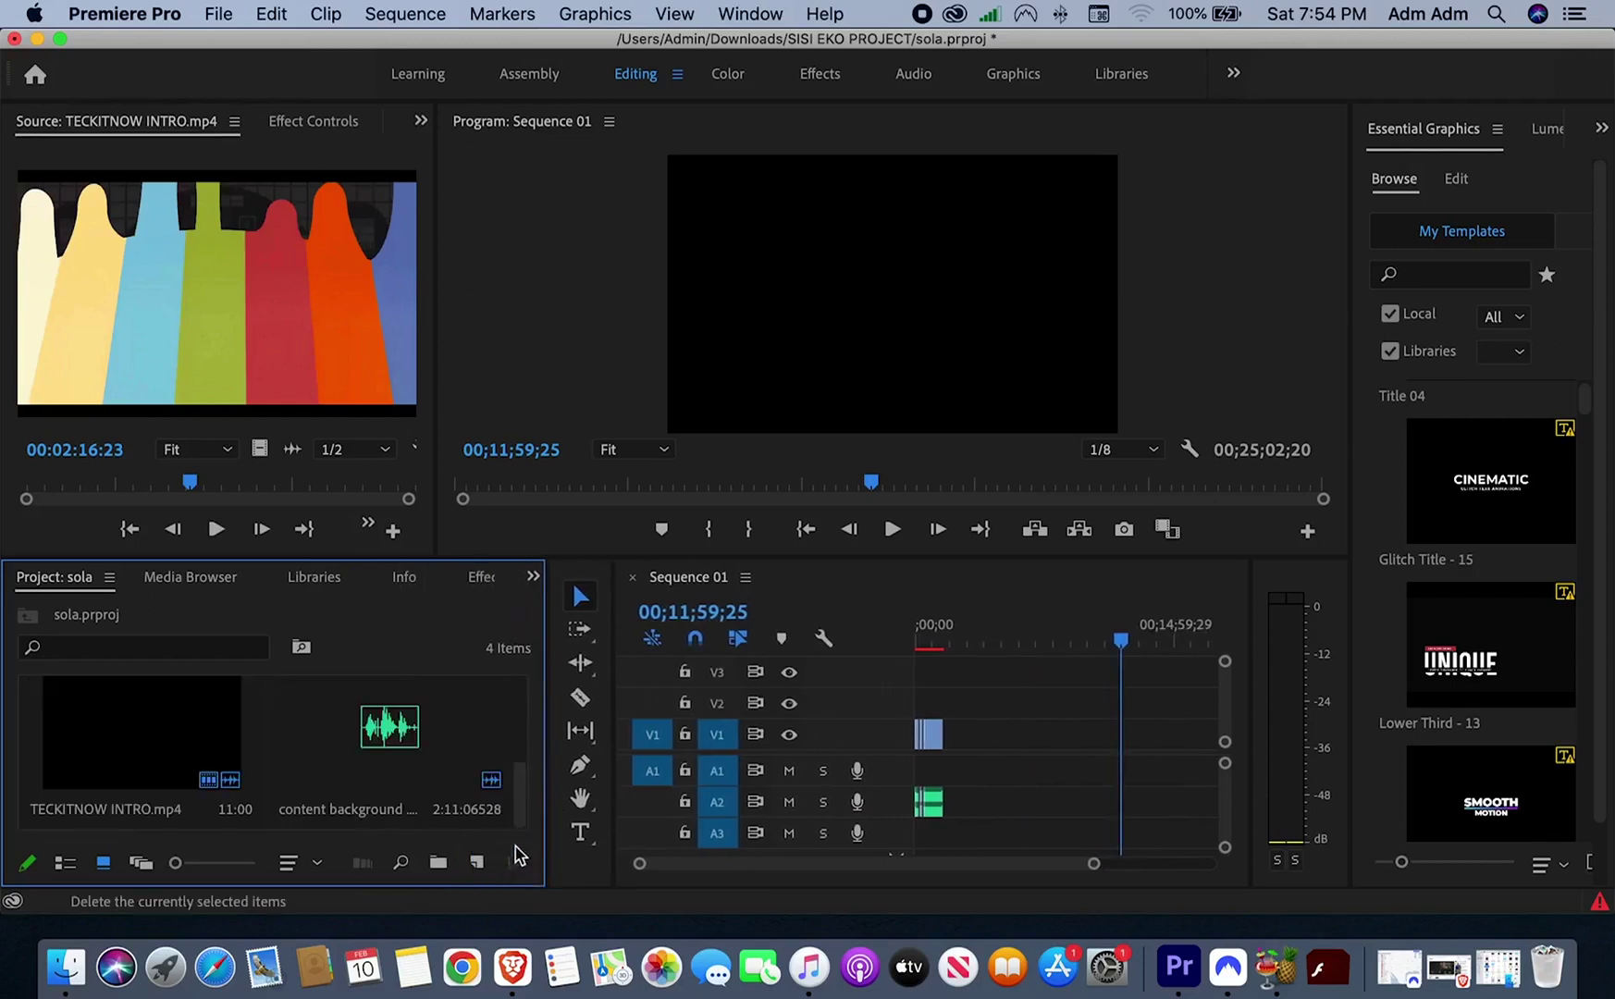
Drag the converted Screen Recording .mp4 from the Finder Desktop into Premiere's Project panel.
left_click(46, 966)
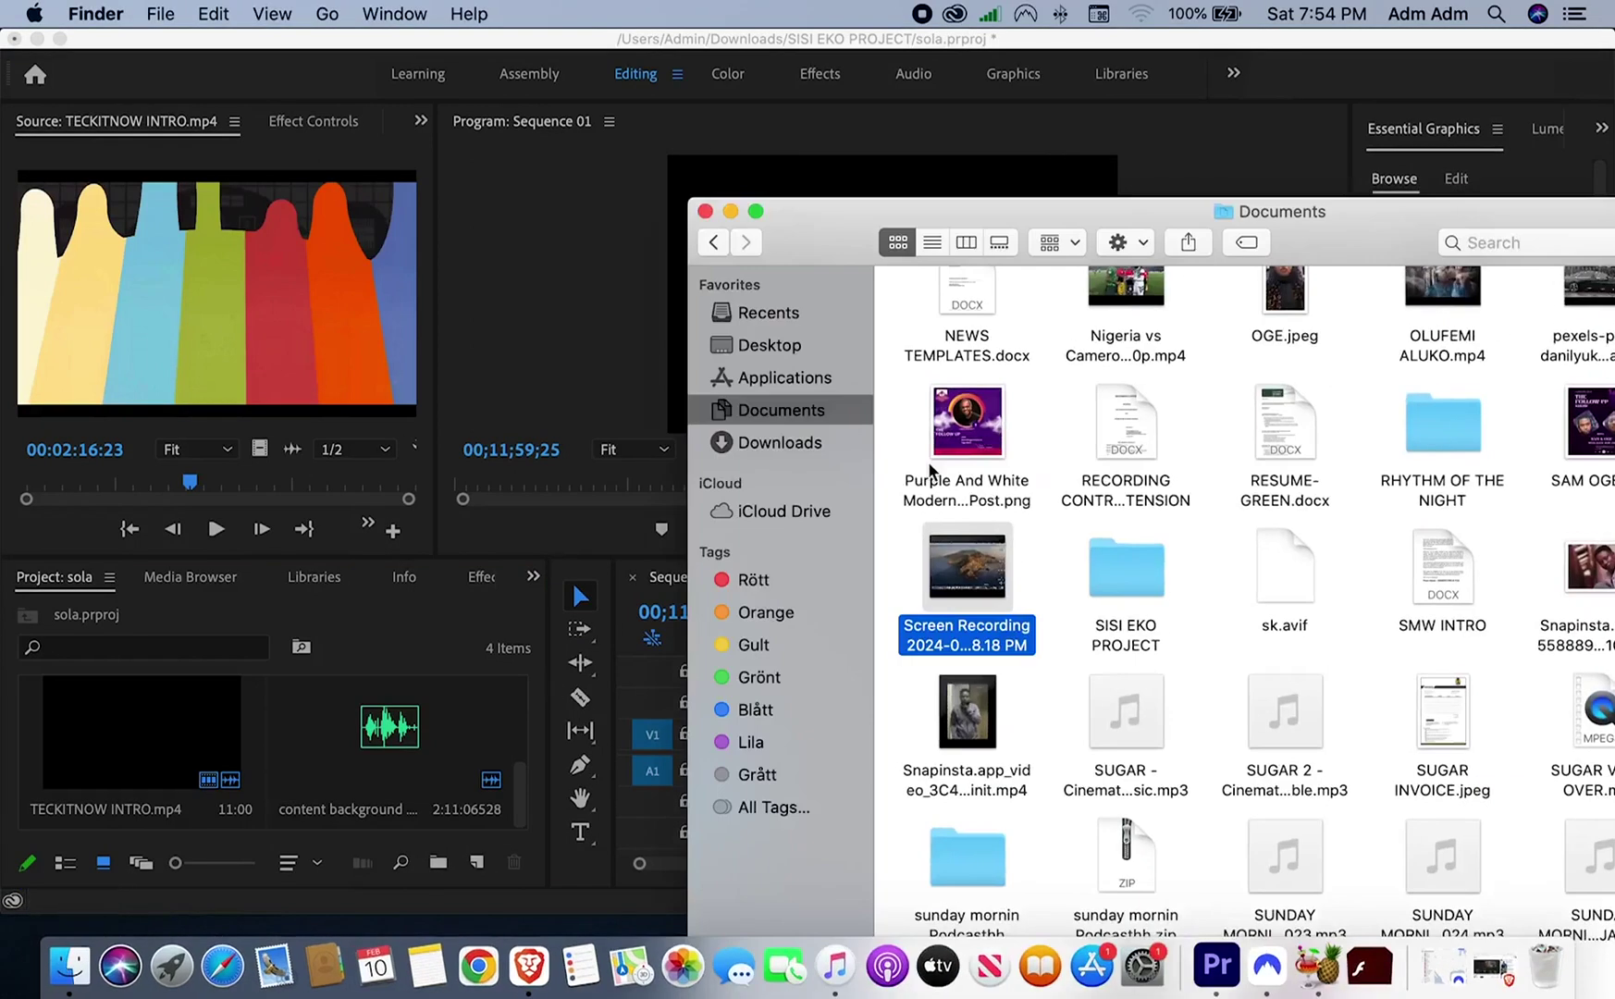
left_click(766, 345)
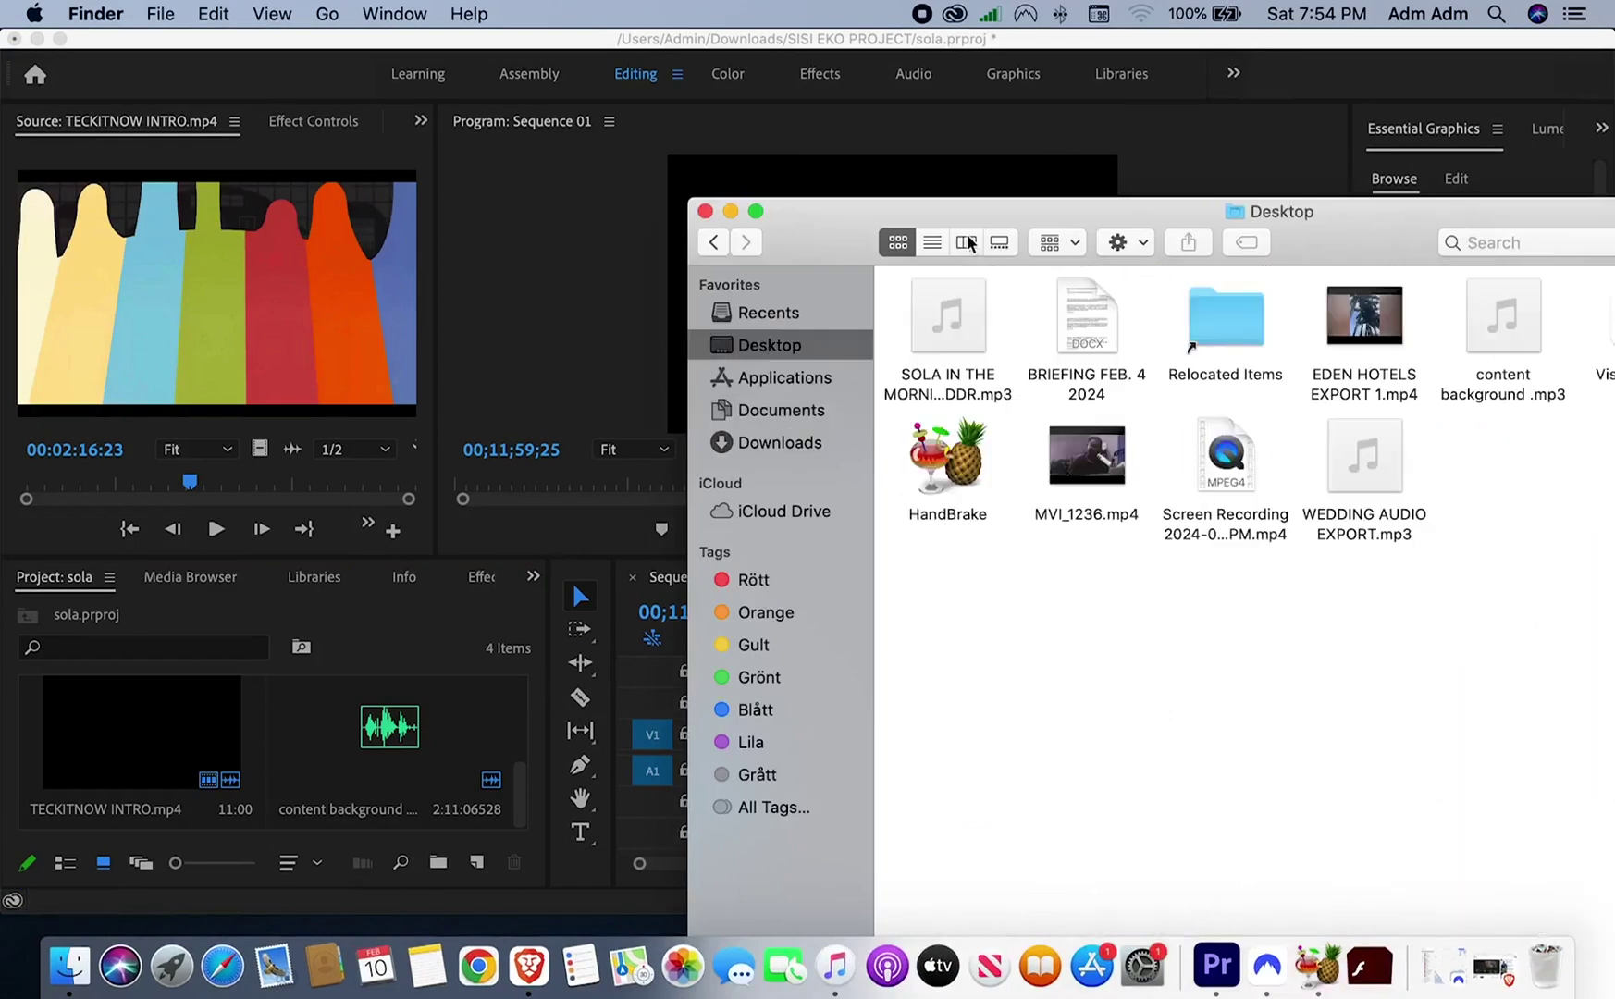
left_click_drag(1056, 222, 764, 93)
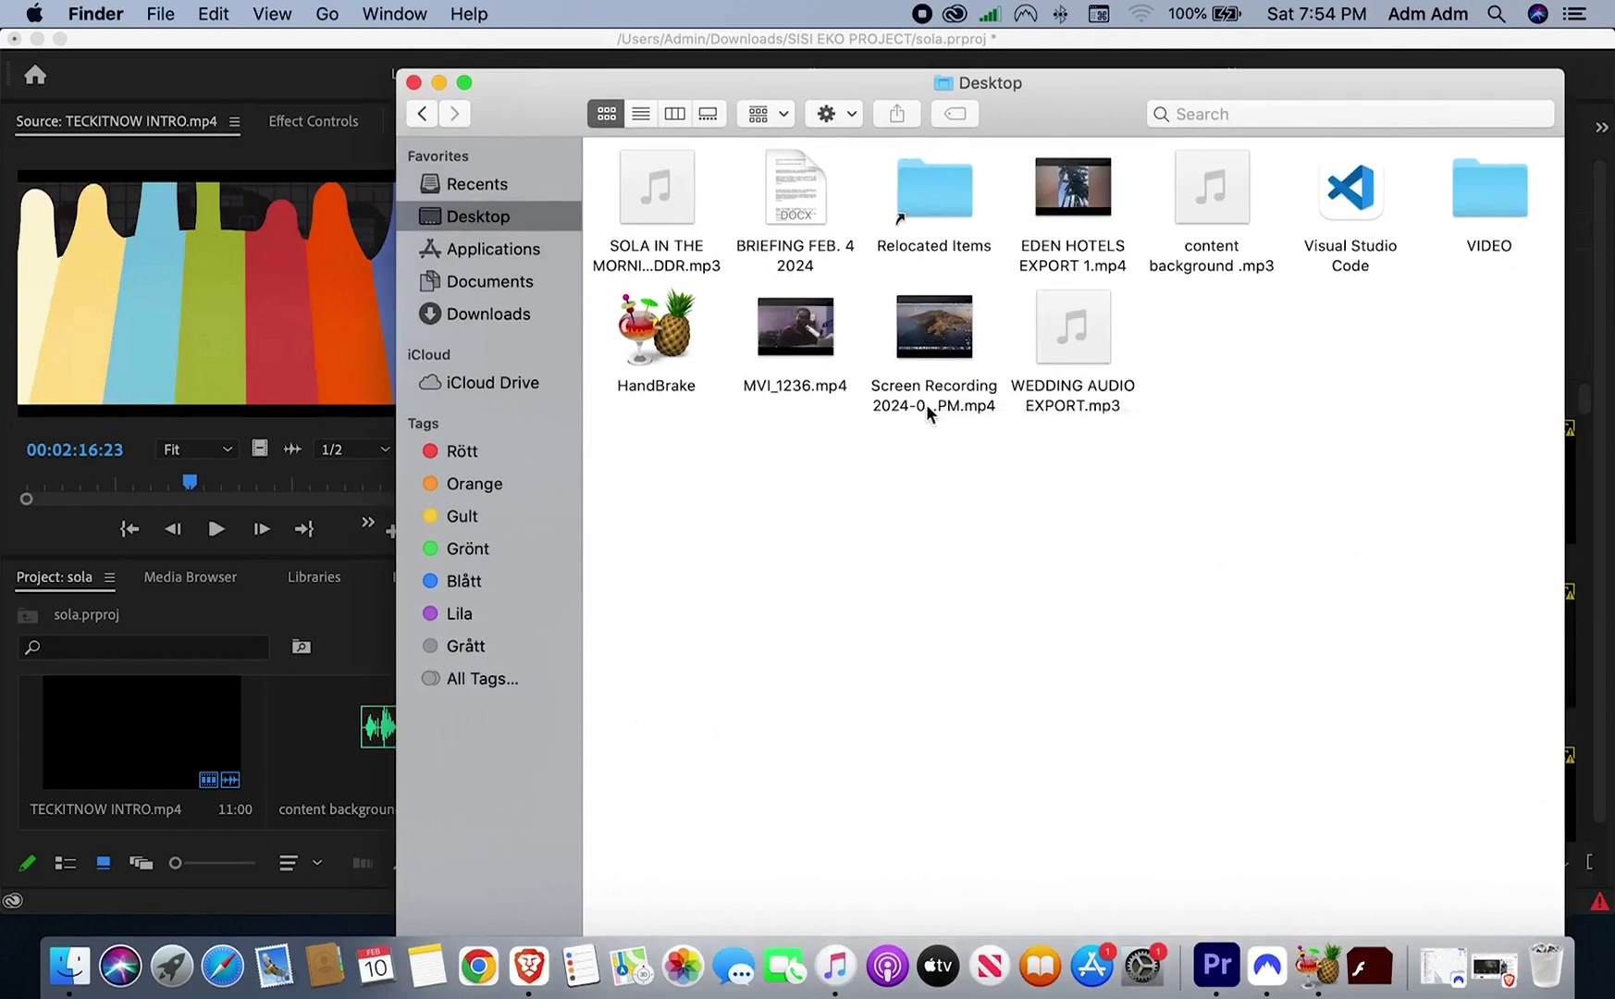
mouse_move(1225, 457)
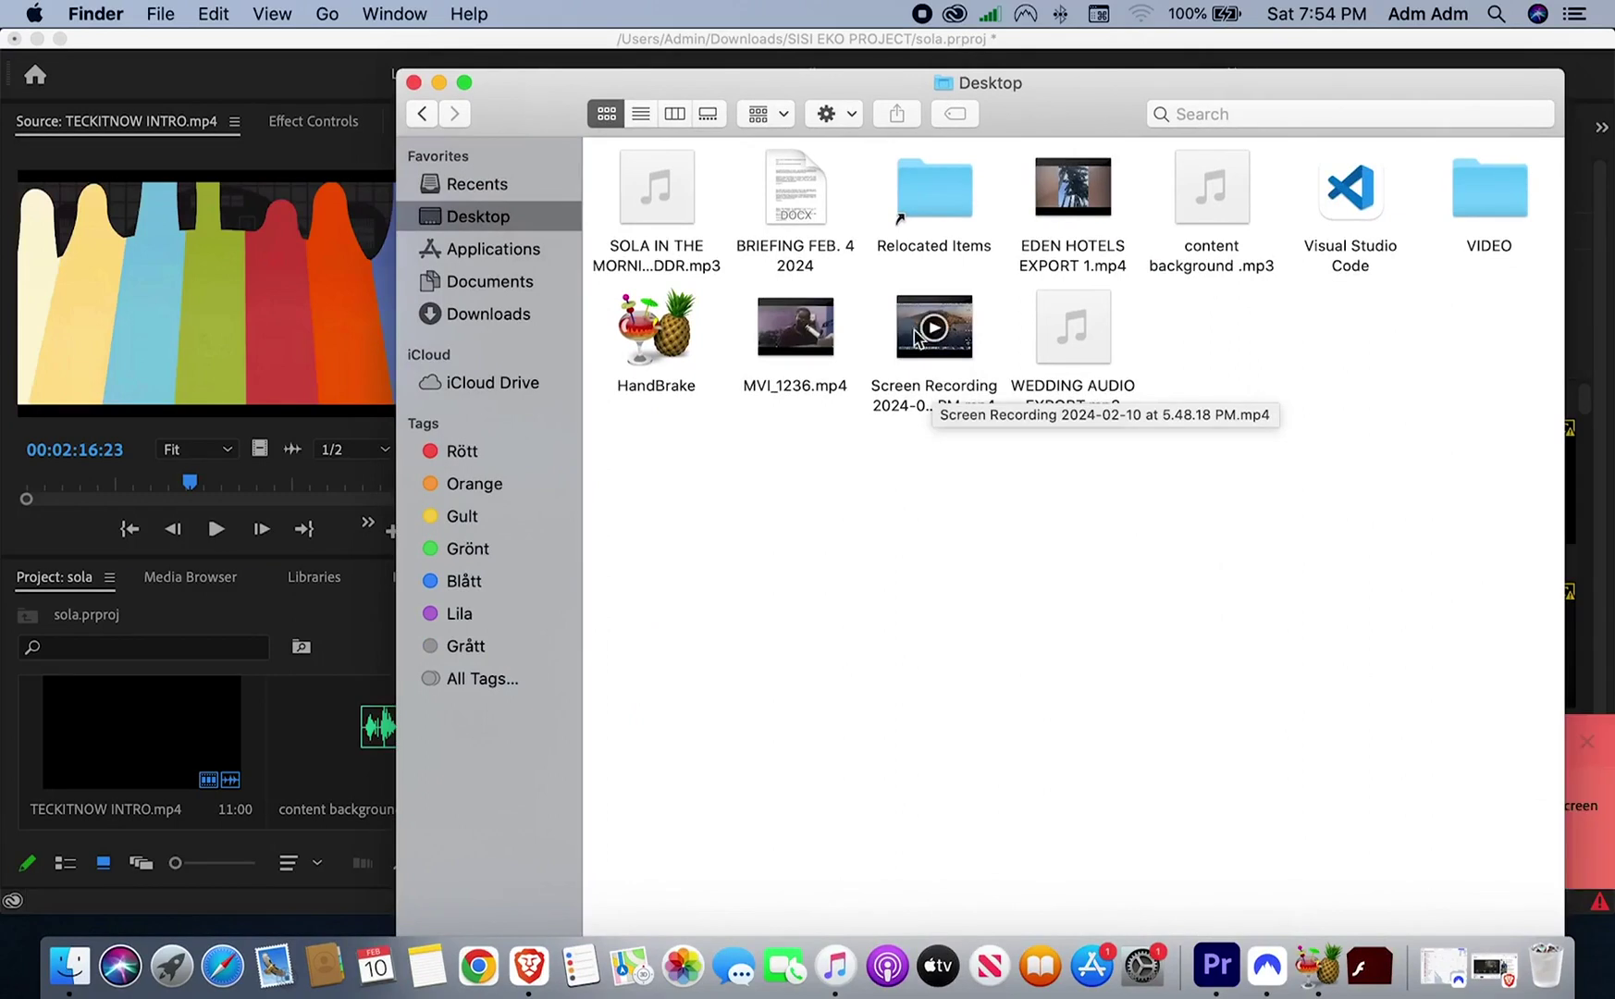
left_click(909, 328)
left_click_drag(909, 327, 293, 740)
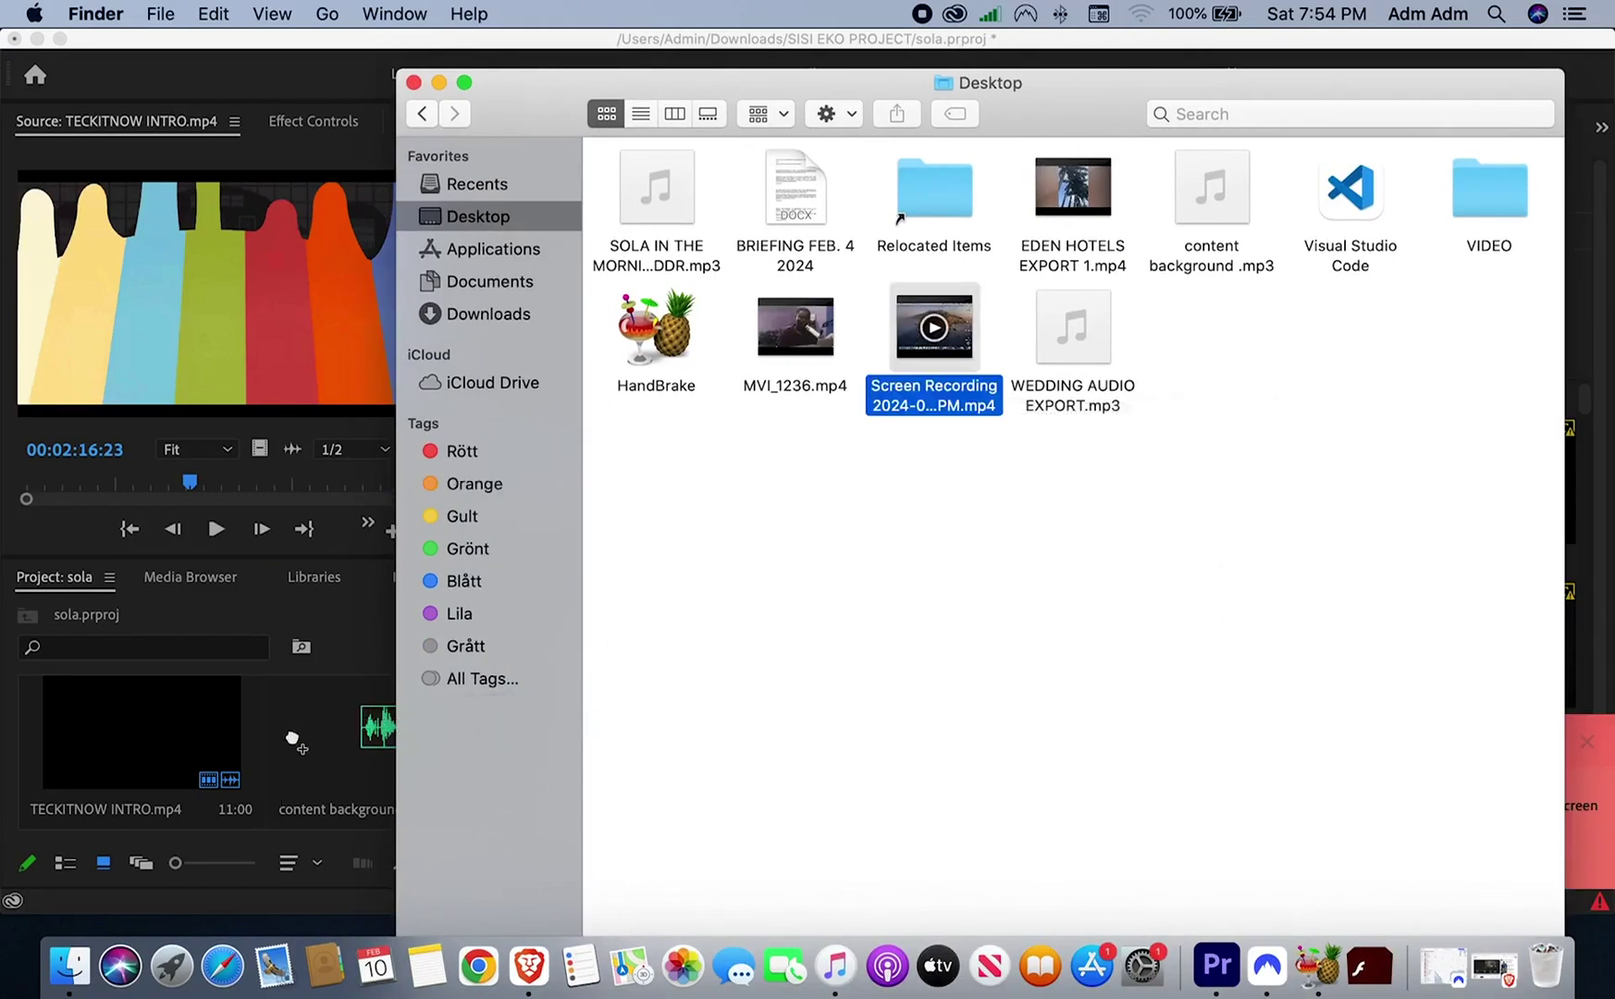
left_click_drag(292, 740, 294, 742)
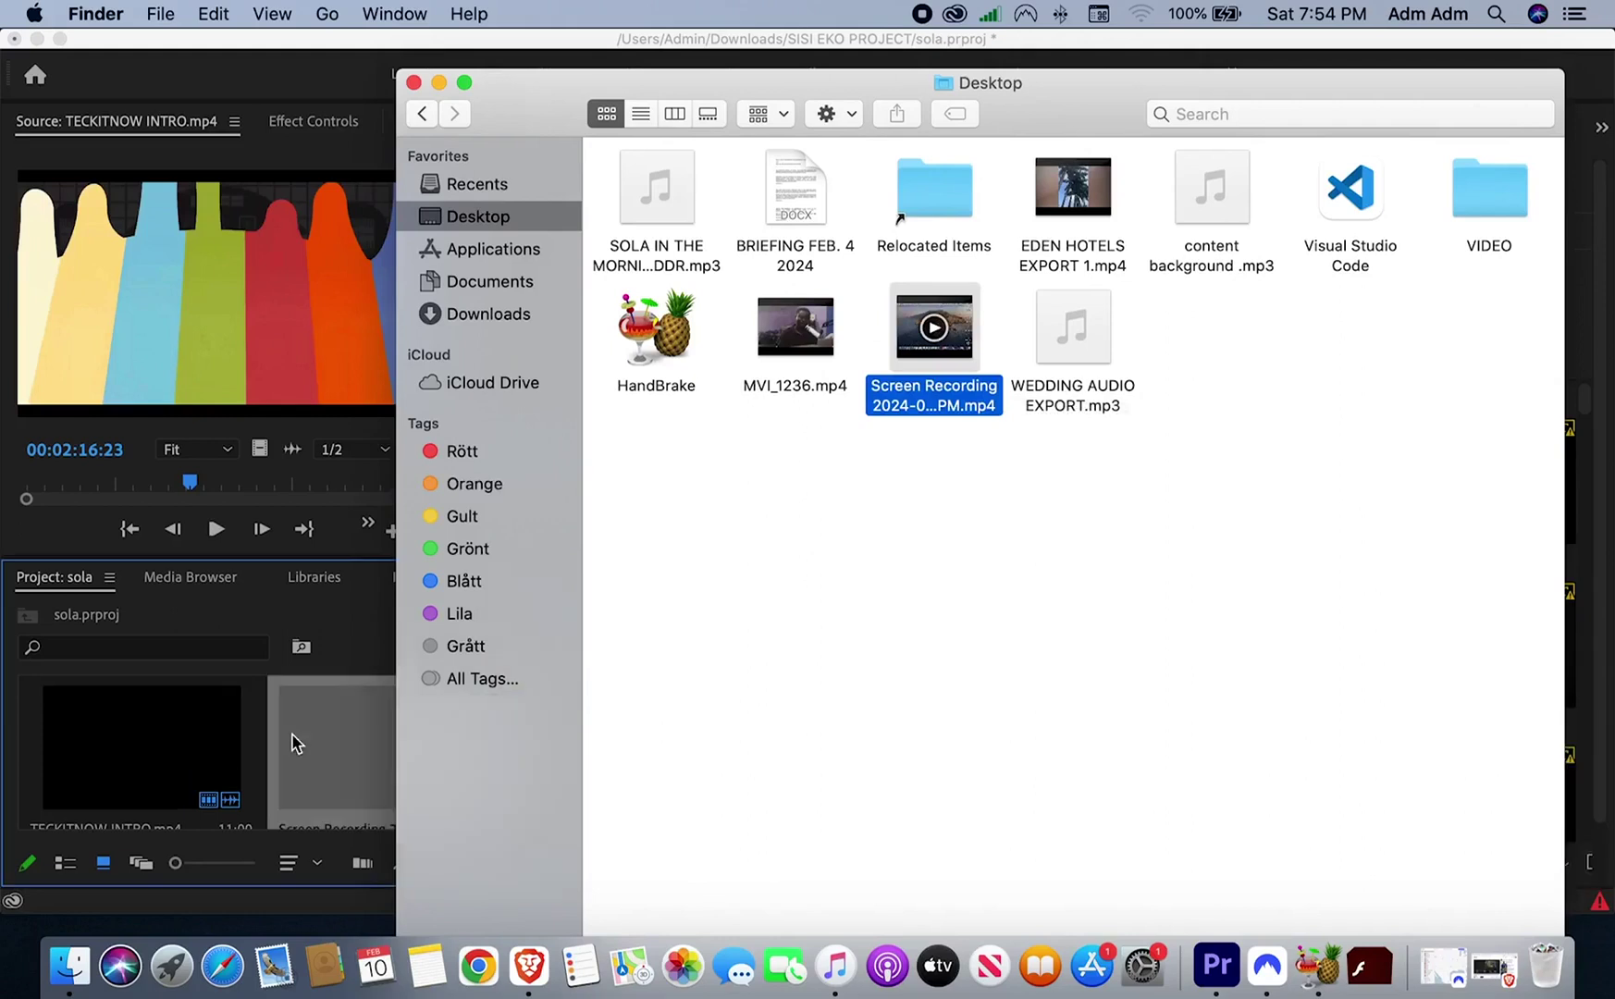
left_click(292, 58)
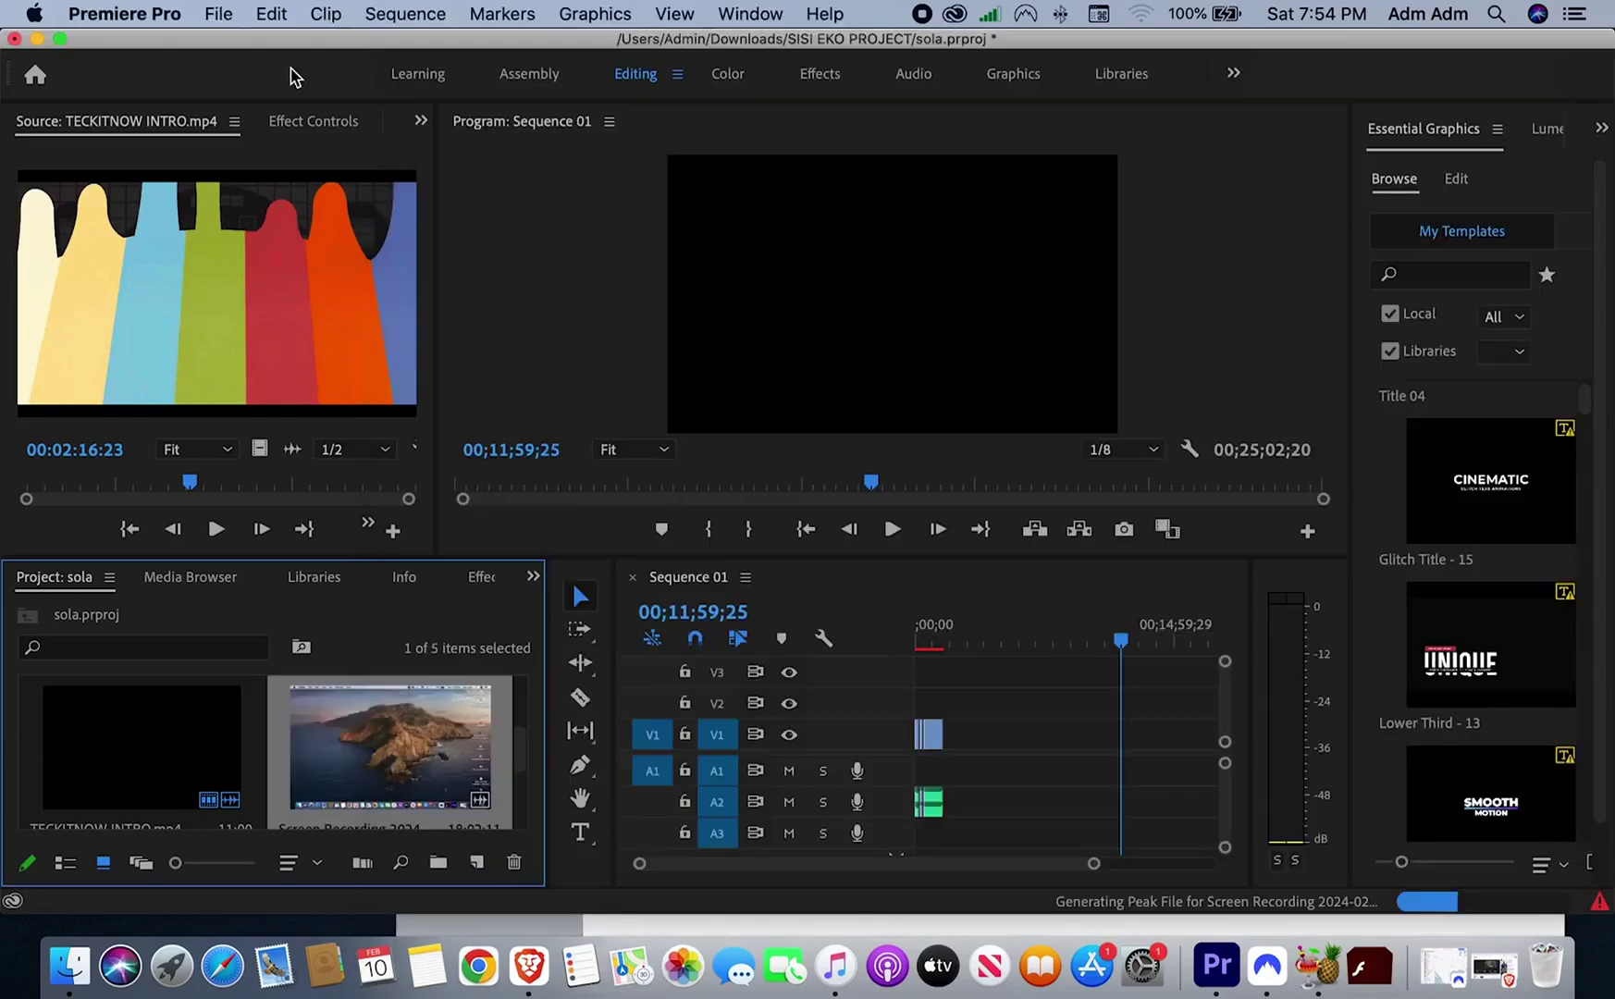
Clear all logged frame-retrieval errors and close the Events window.
left_click(1600, 903)
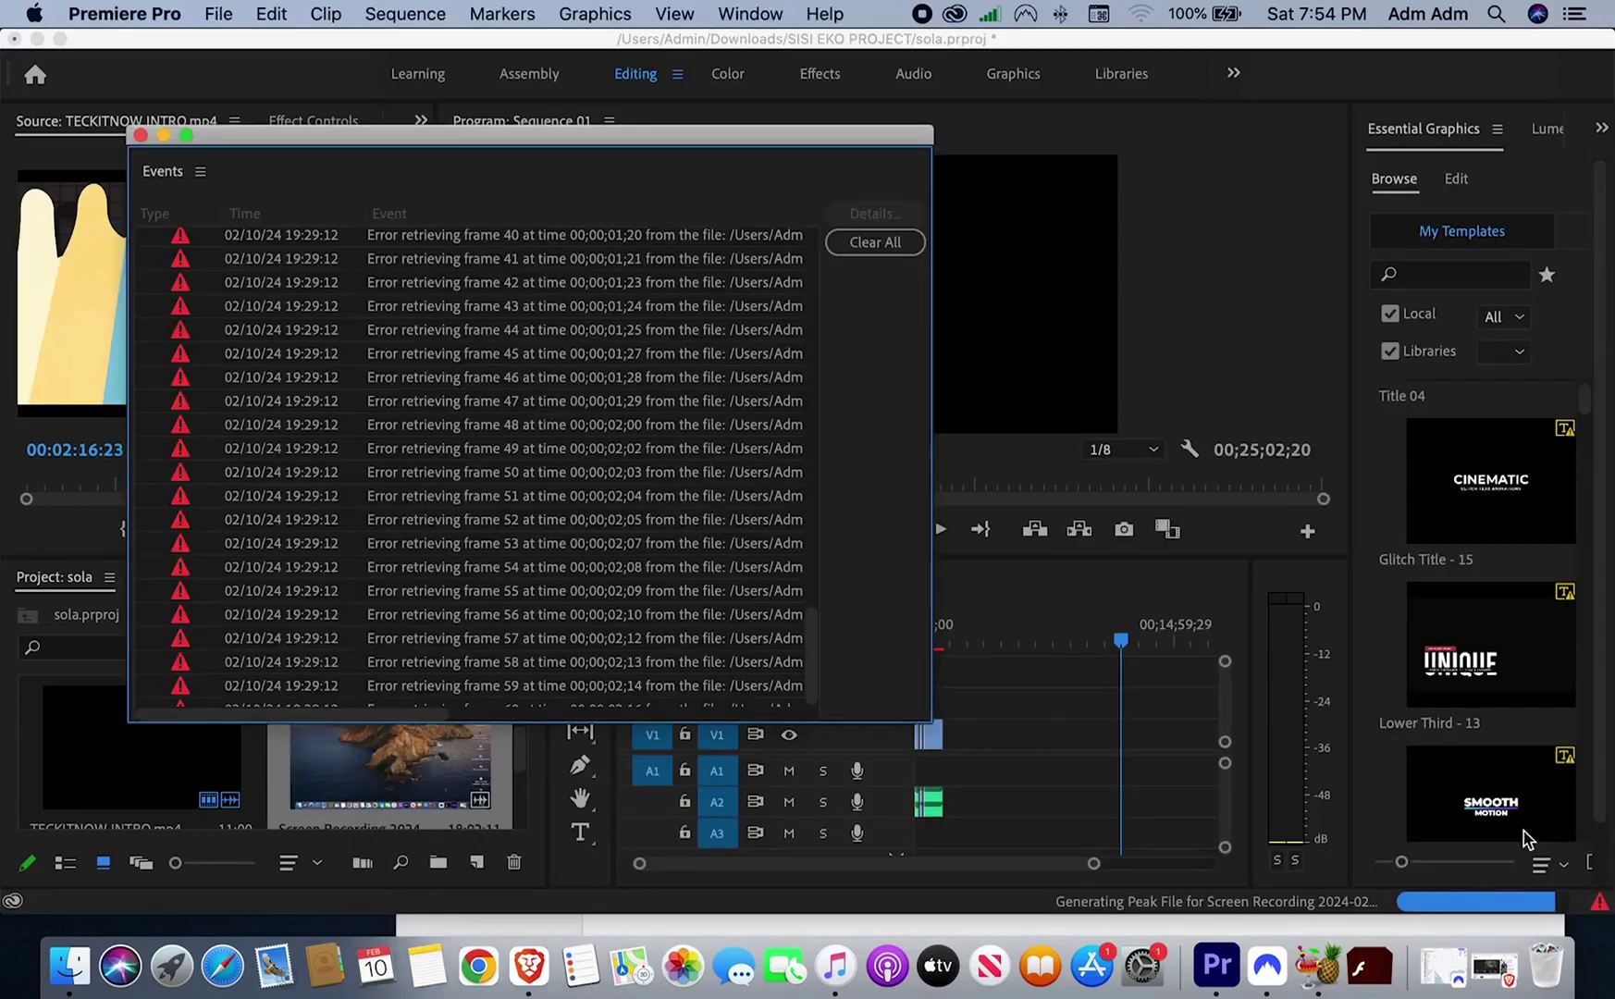
left_click(875, 242)
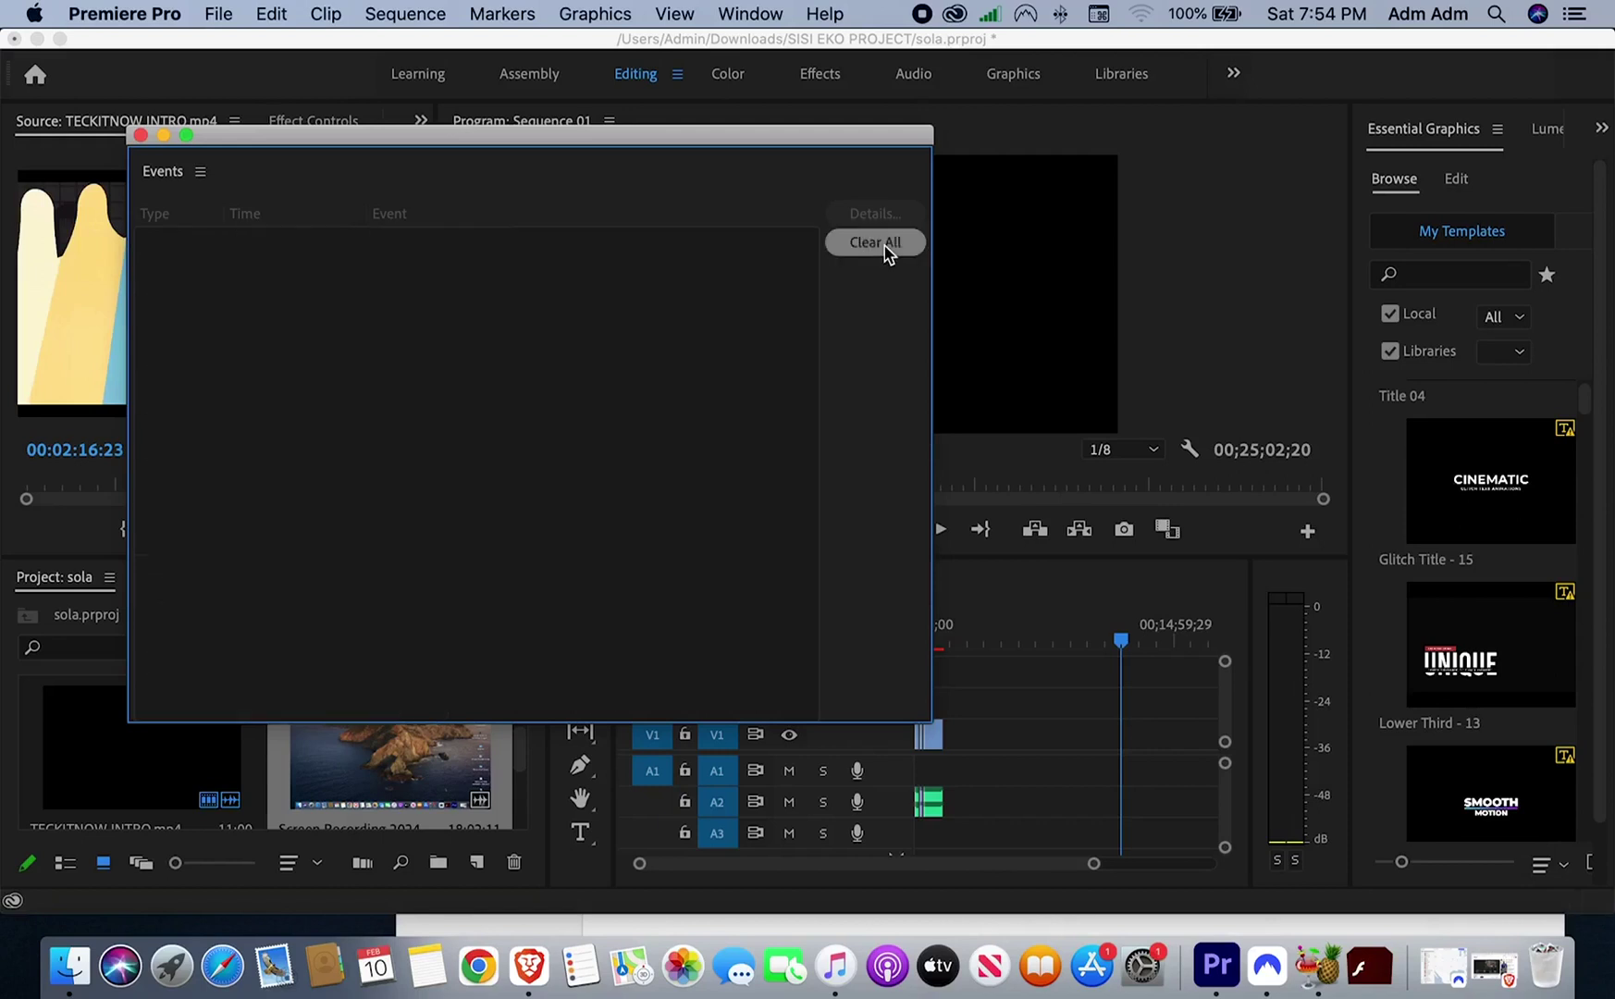
left_click(141, 136)
Load the clip into the source monitor near eight minutes and resize panels to widen the timeline.
double_click(370, 754)
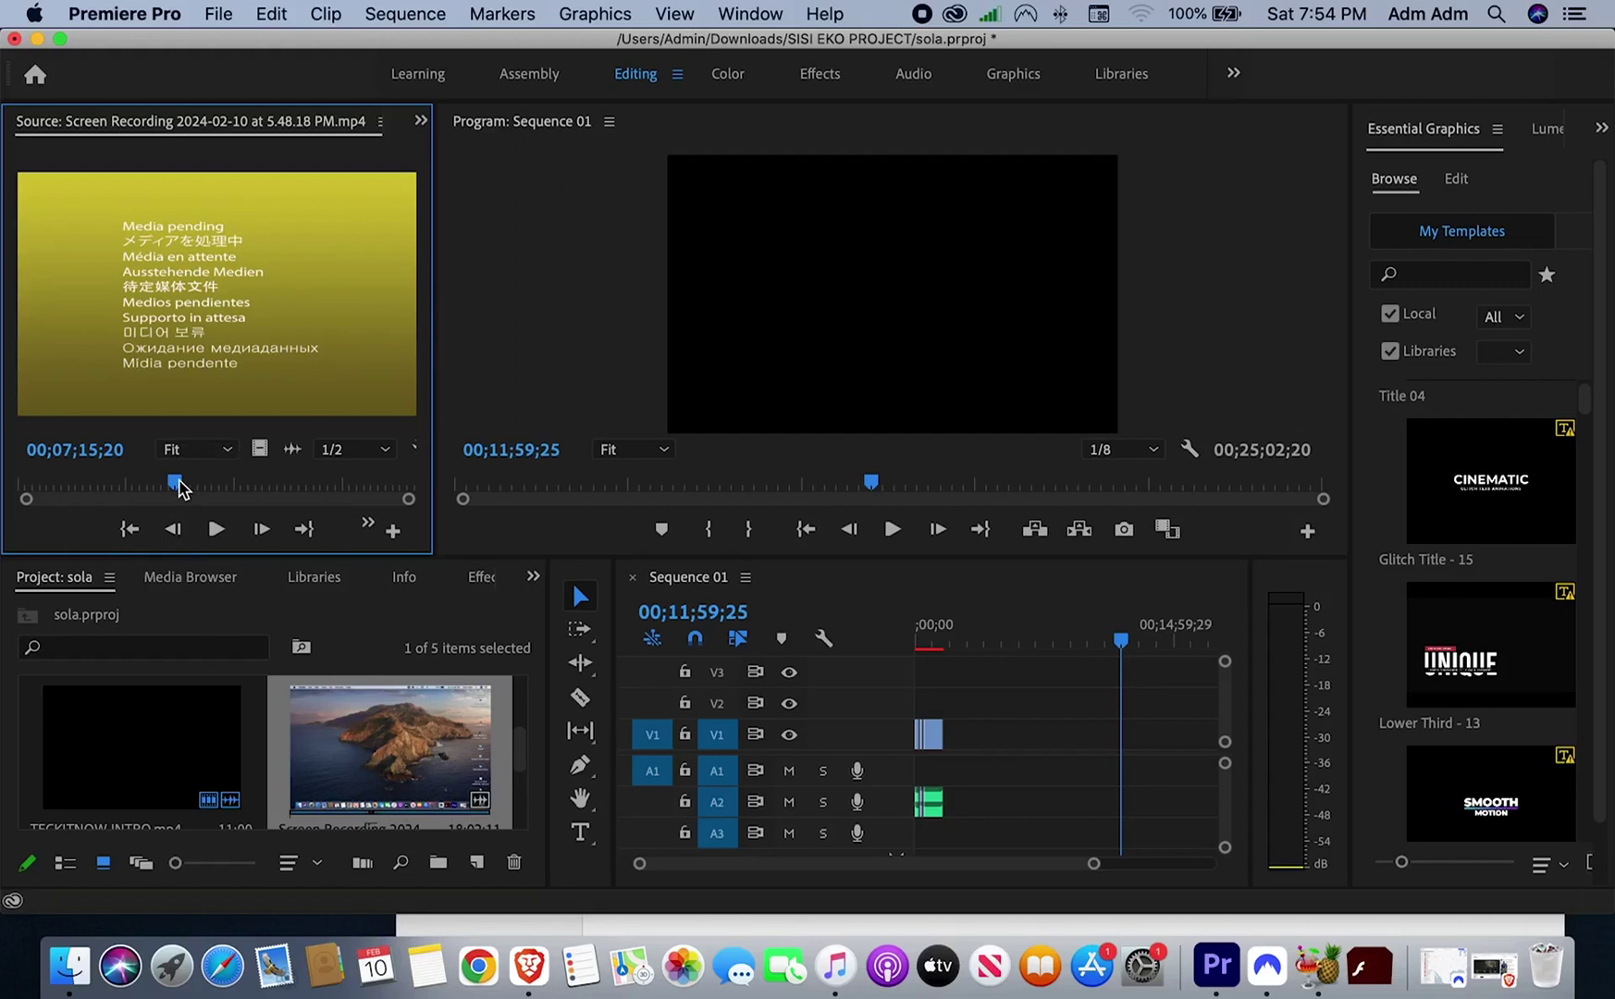
left_click_drag(179, 481, 195, 483)
left_click_drag(959, 558, 913, 450)
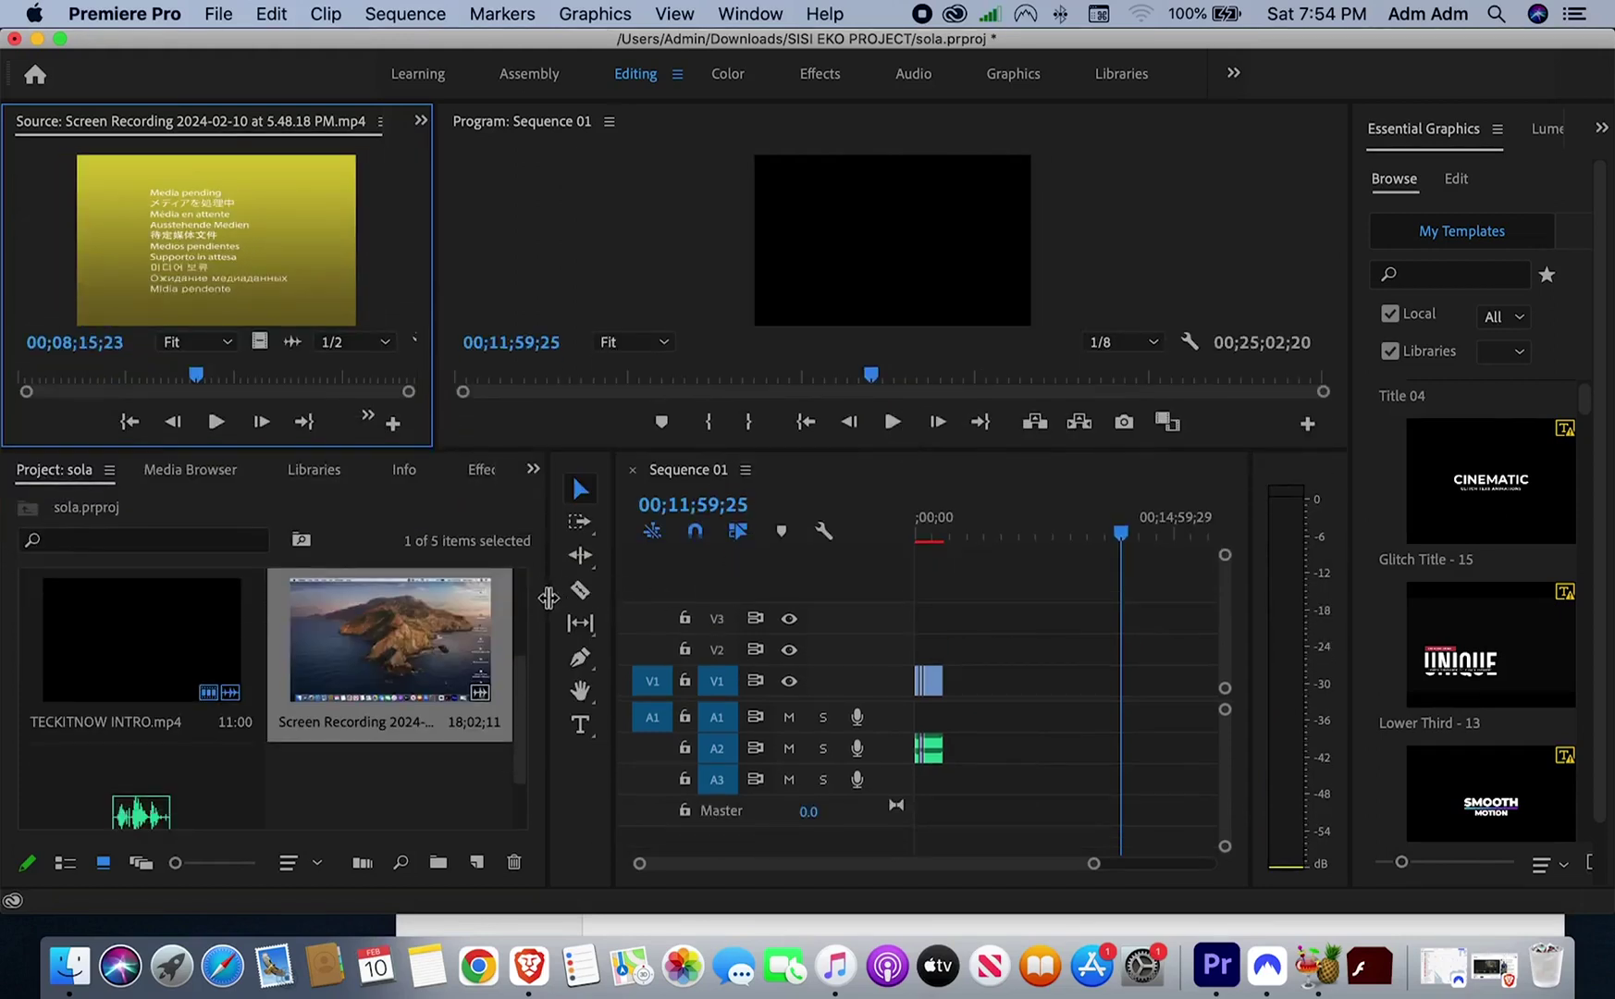
left_click_drag(549, 598, 411, 602)
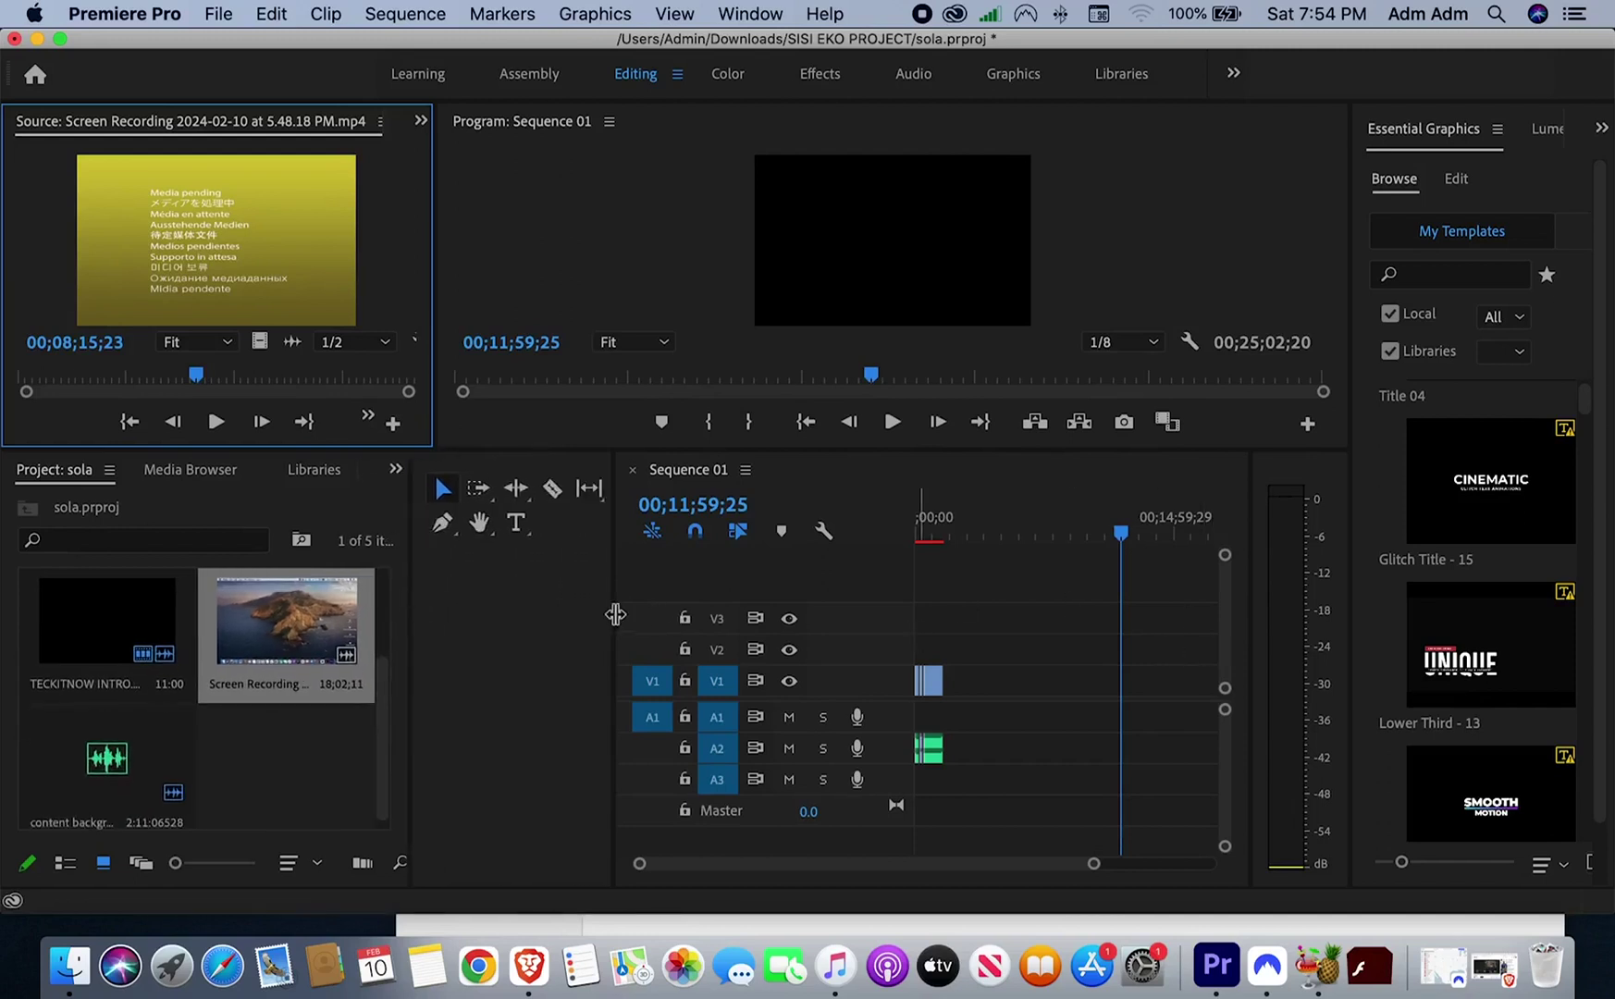
left_click_drag(612, 616, 441, 607)
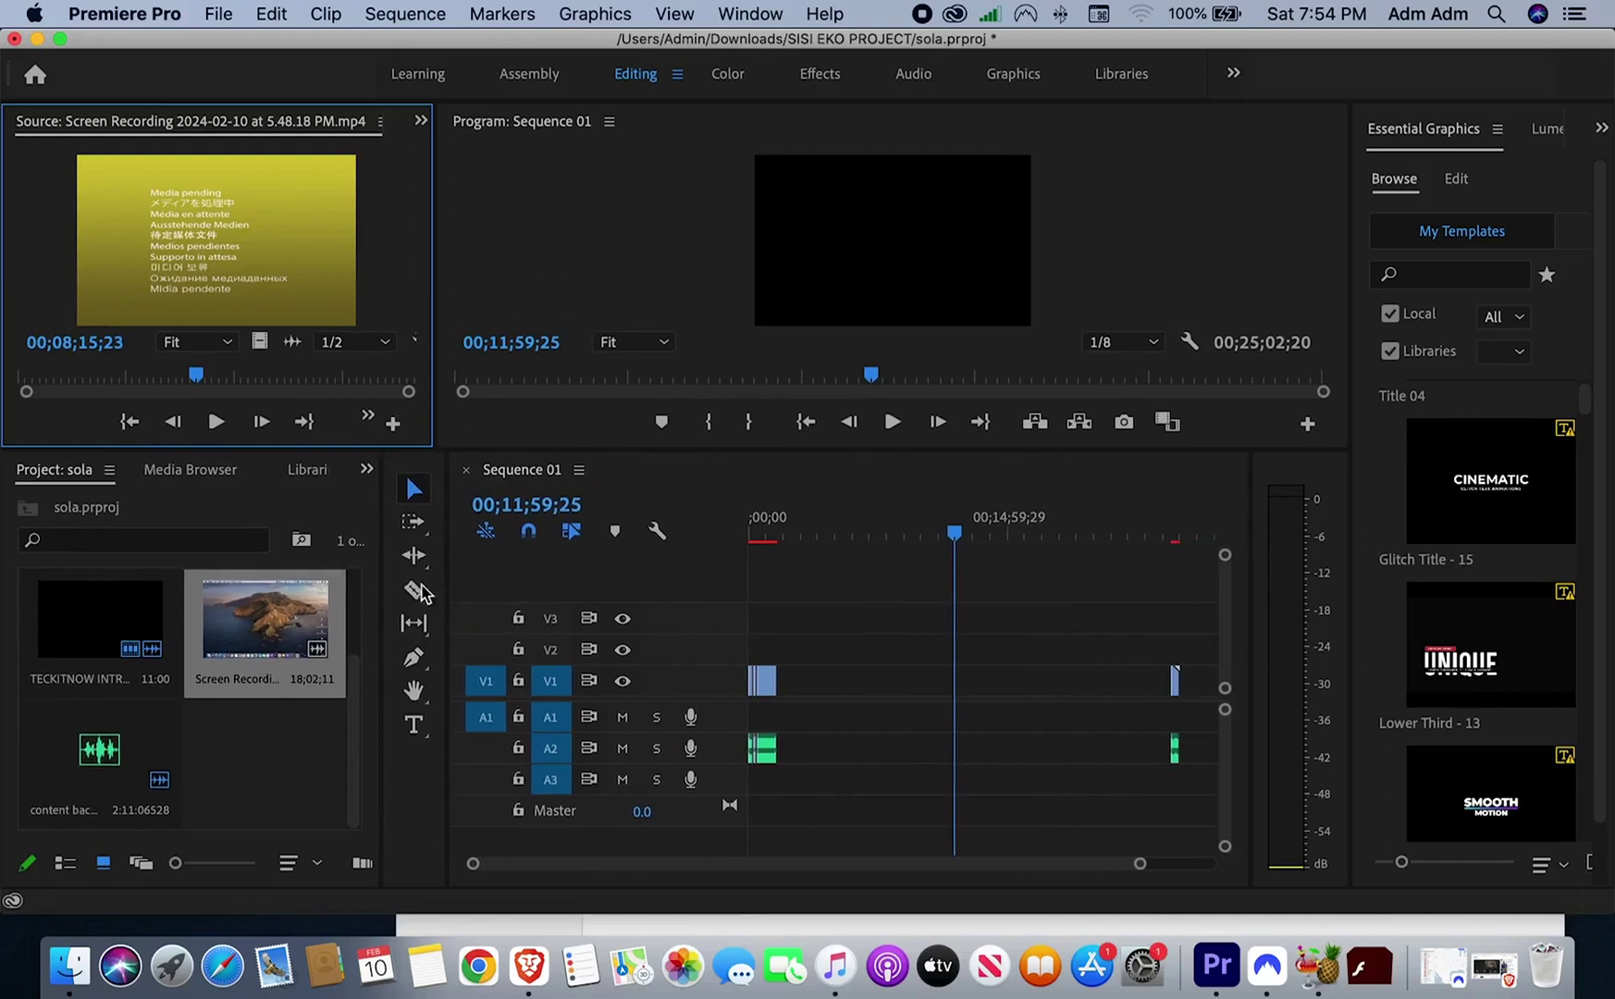
left_click(262, 620)
Place the screen recording on V1/A1 and play a few seconds from about 14:46.
left_click_drag(262, 620, 810, 678)
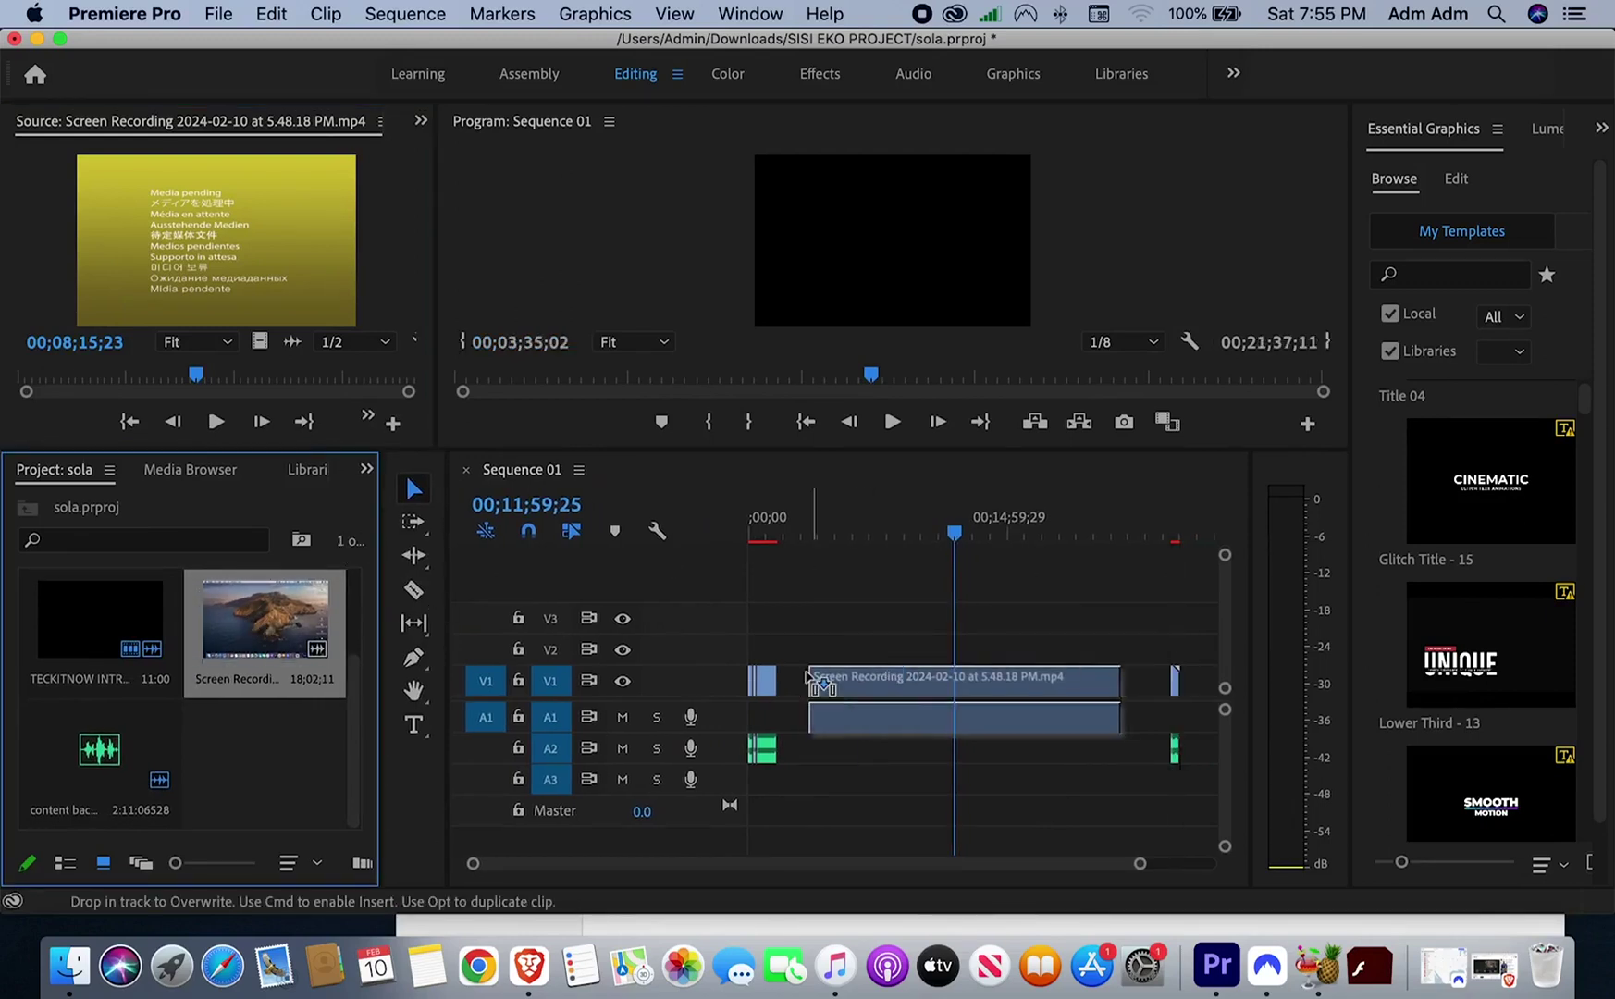
left_click_drag(809, 678, 808, 678)
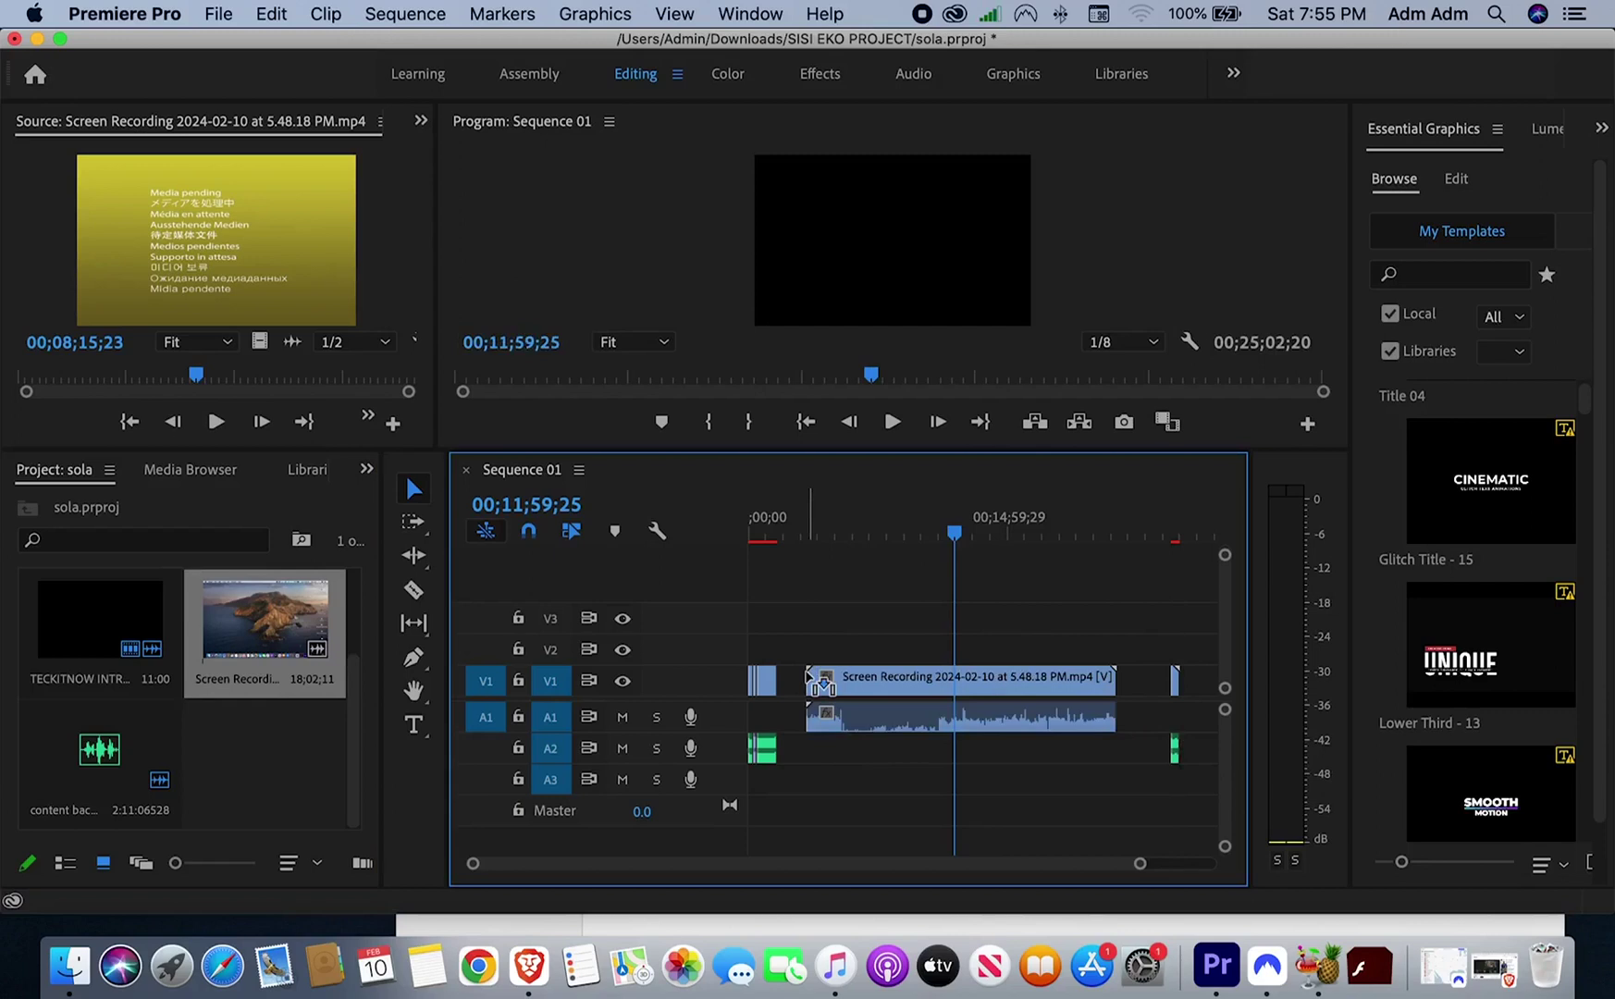
left_click(1003, 535)
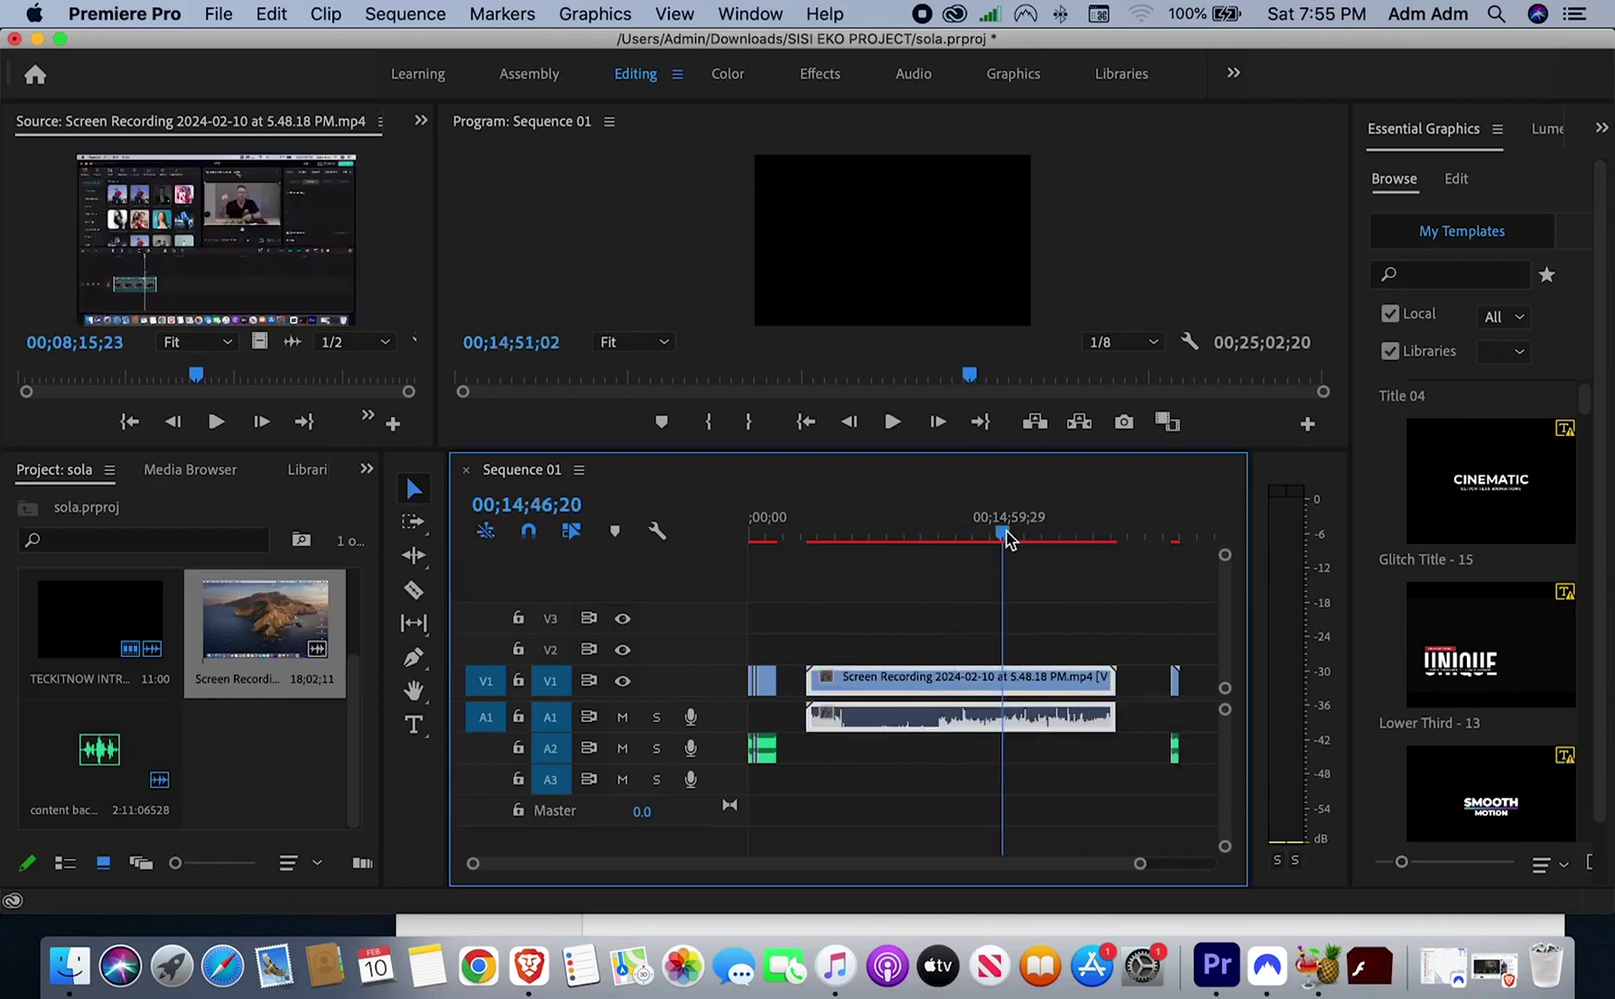
key("space")
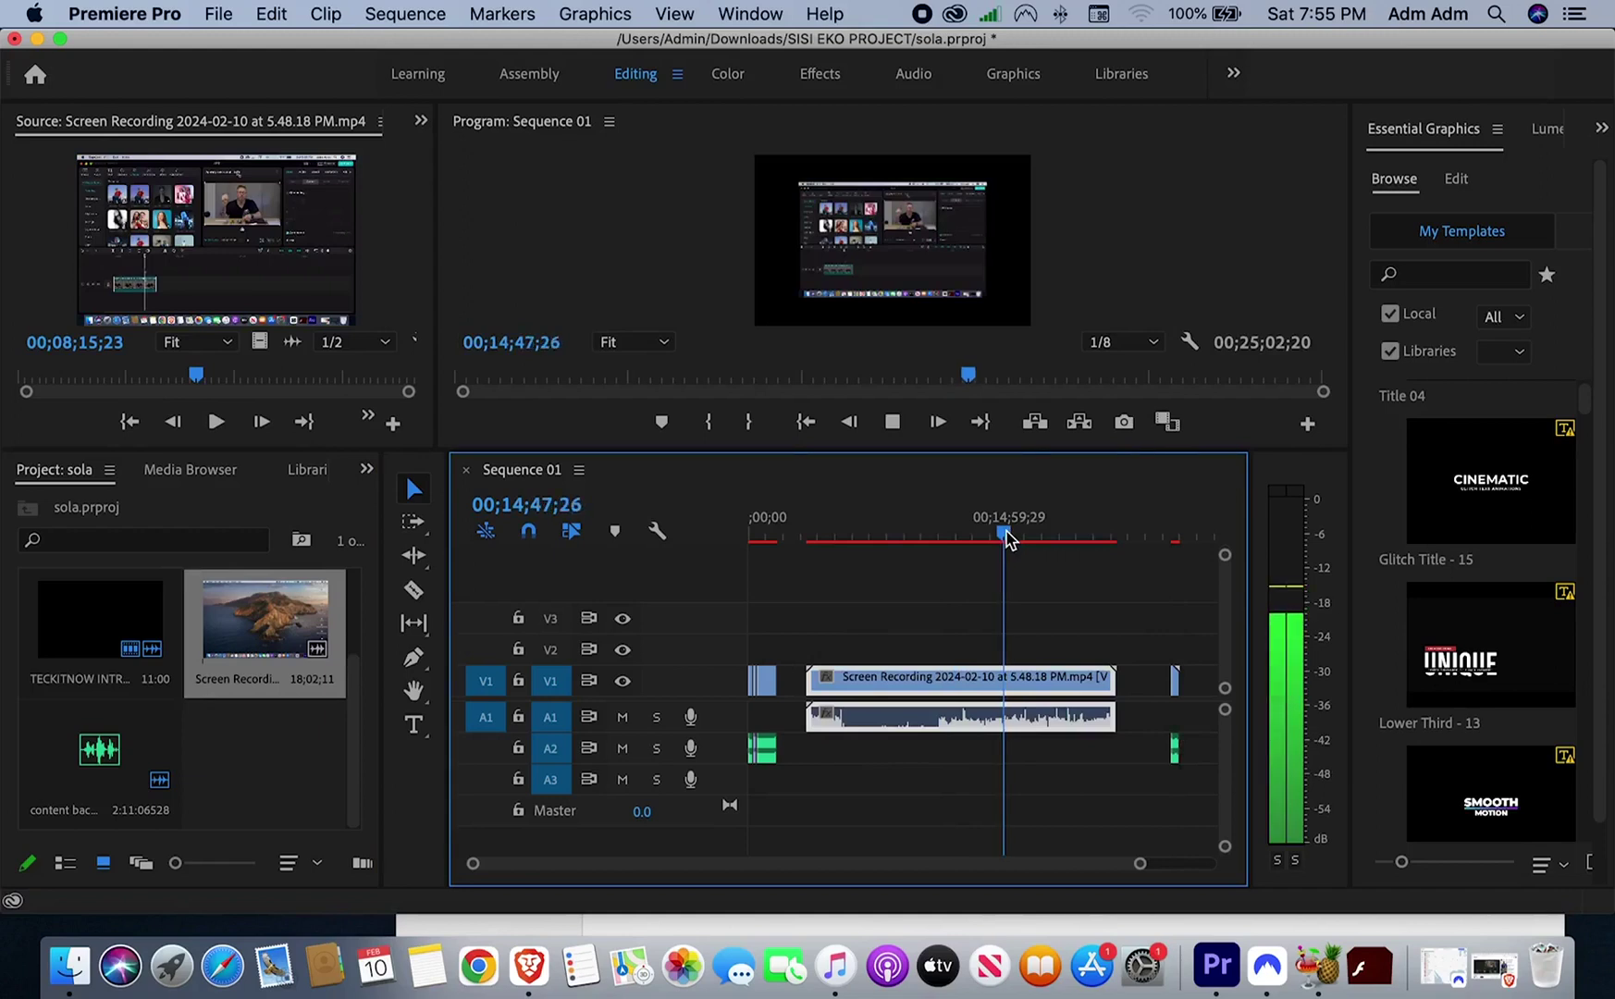
key("space")
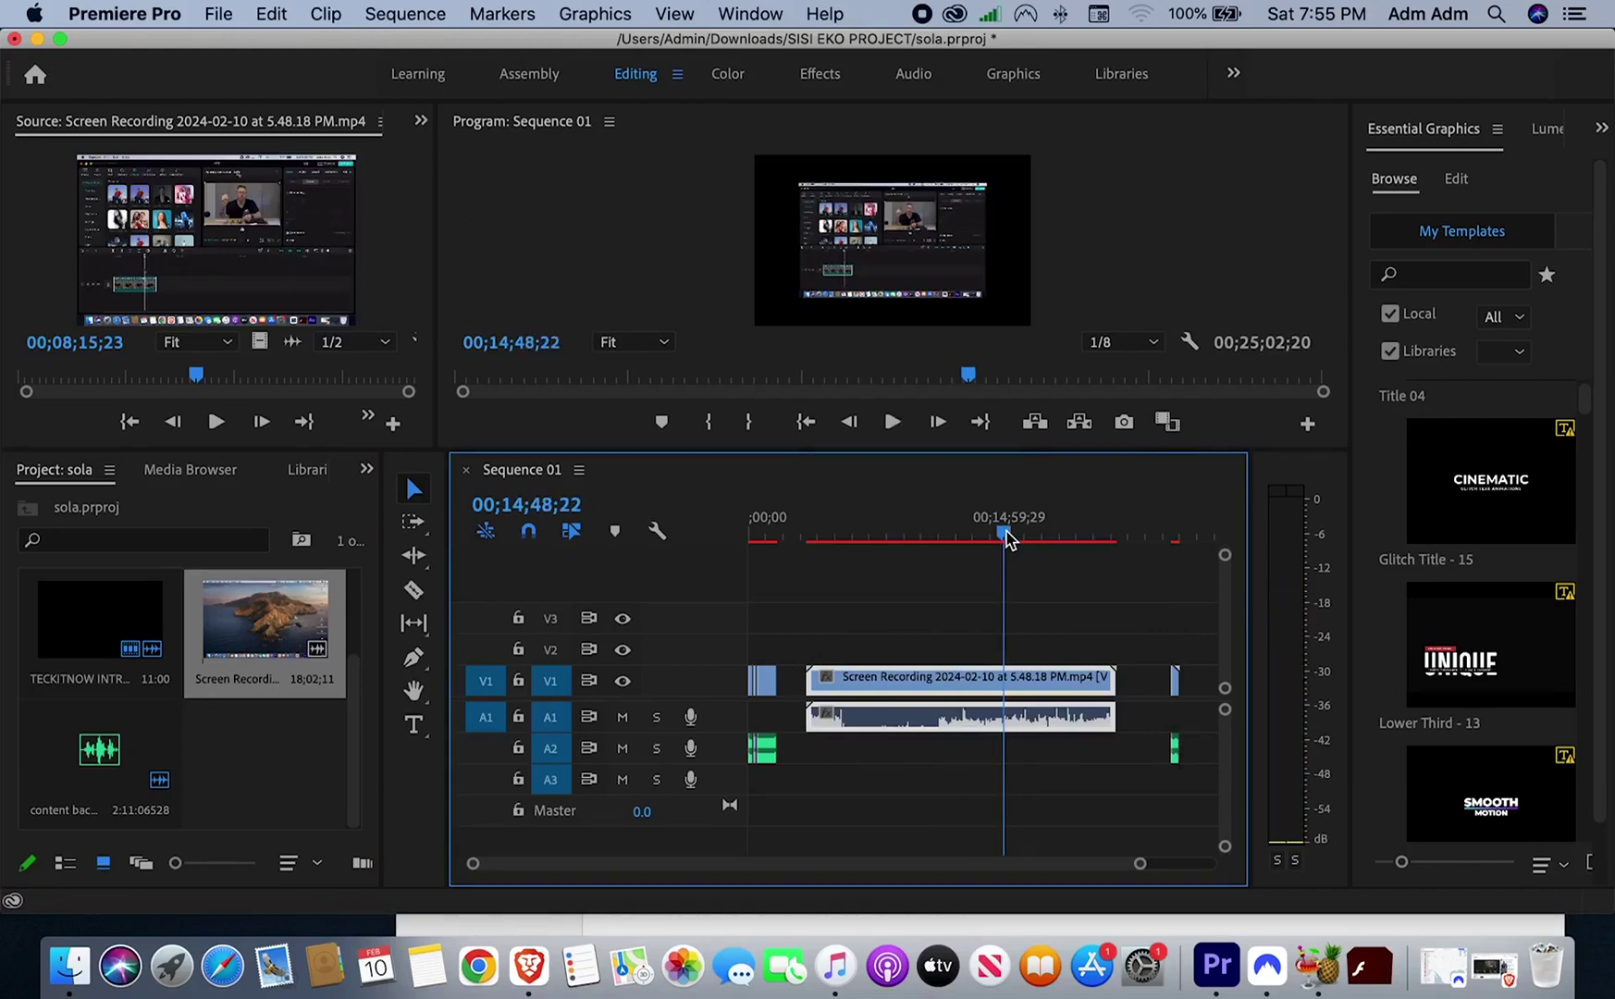
left_click(218, 14)
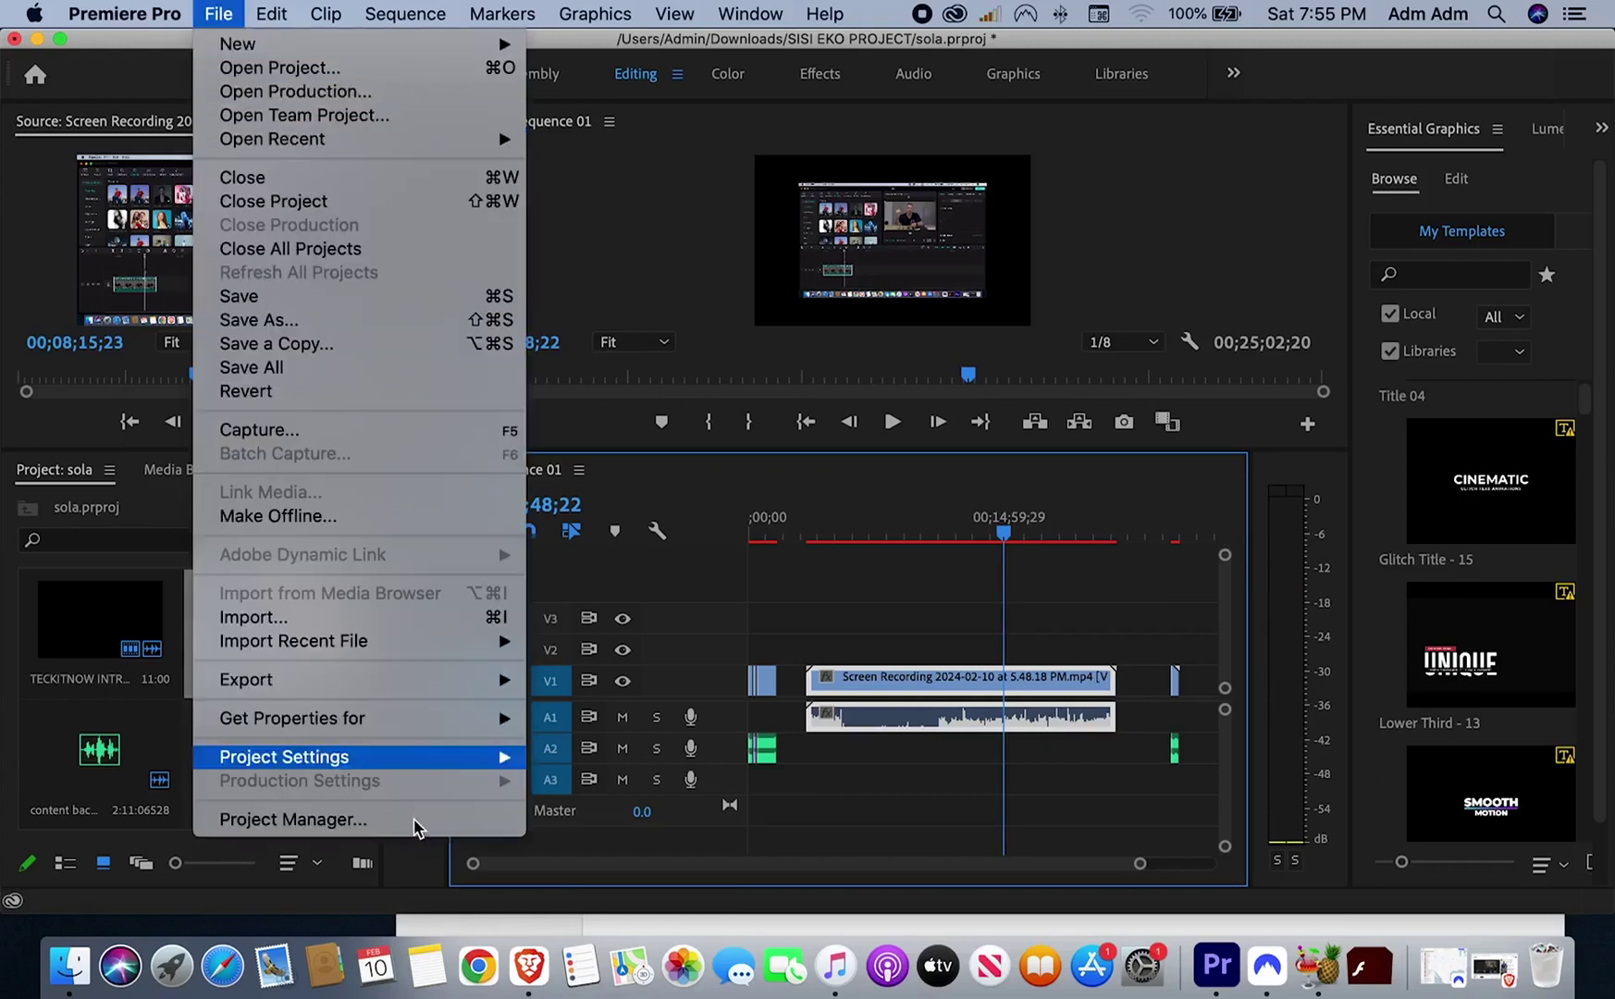
mouse_move(283, 757)
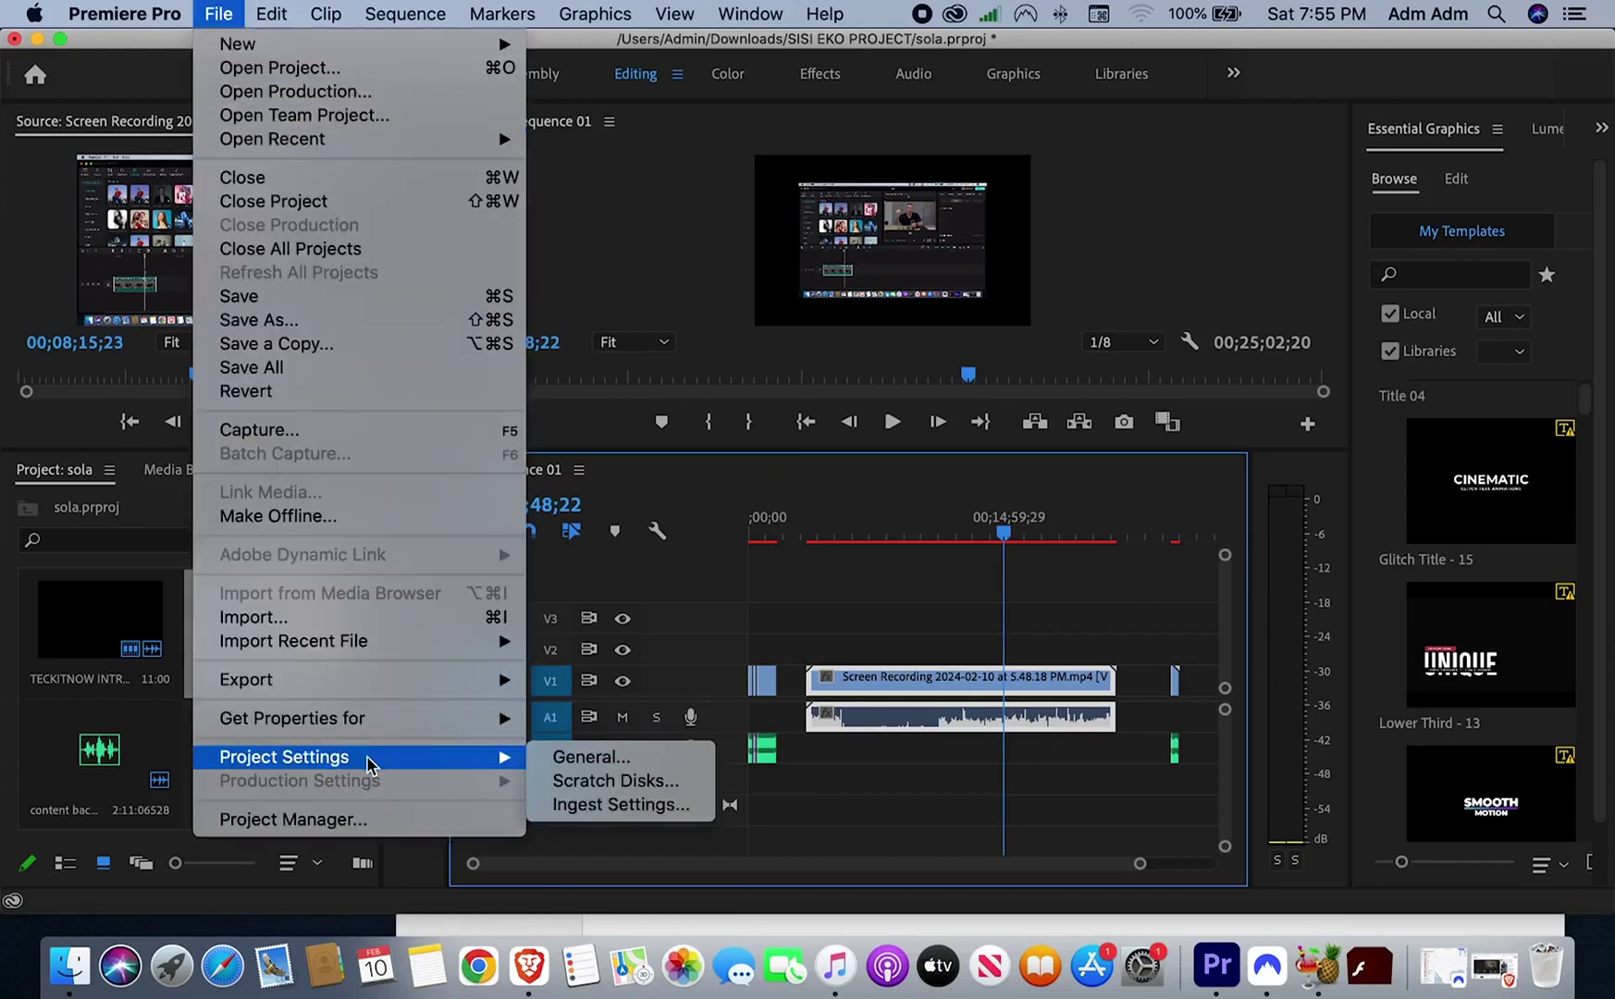
Set the Project Settings renderer to Mercury Playback Engine GPU Acceleration (Metal).
left_click(584, 757)
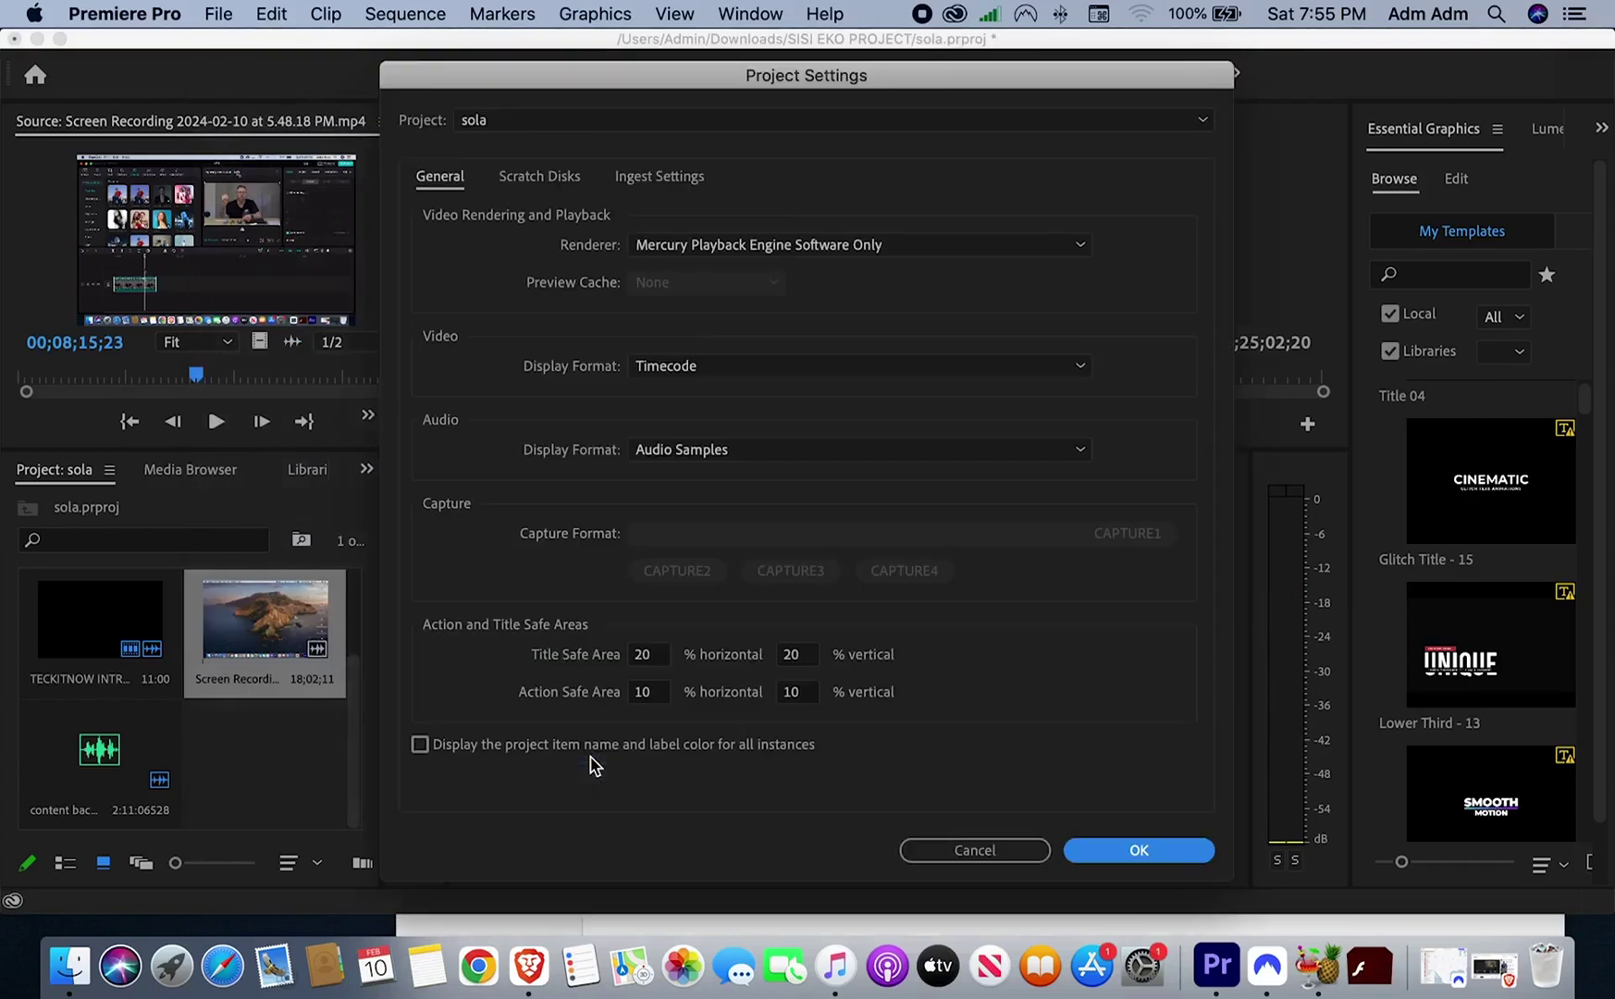
left_click(794, 245)
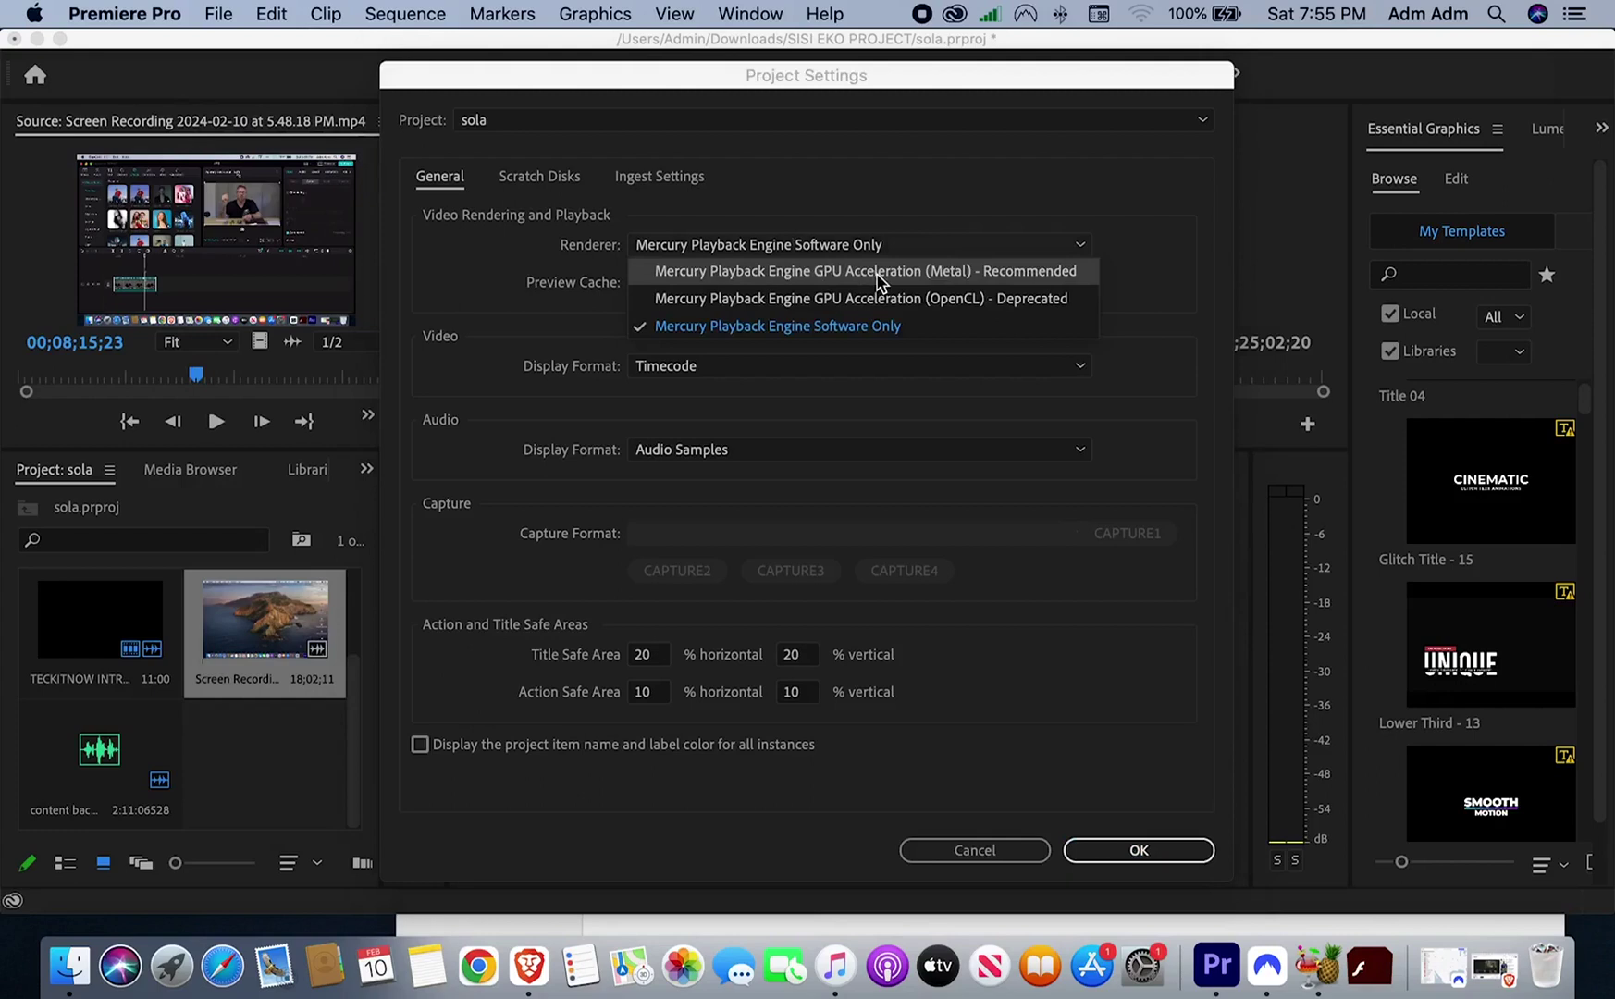
left_click(876, 272)
left_click(1145, 853)
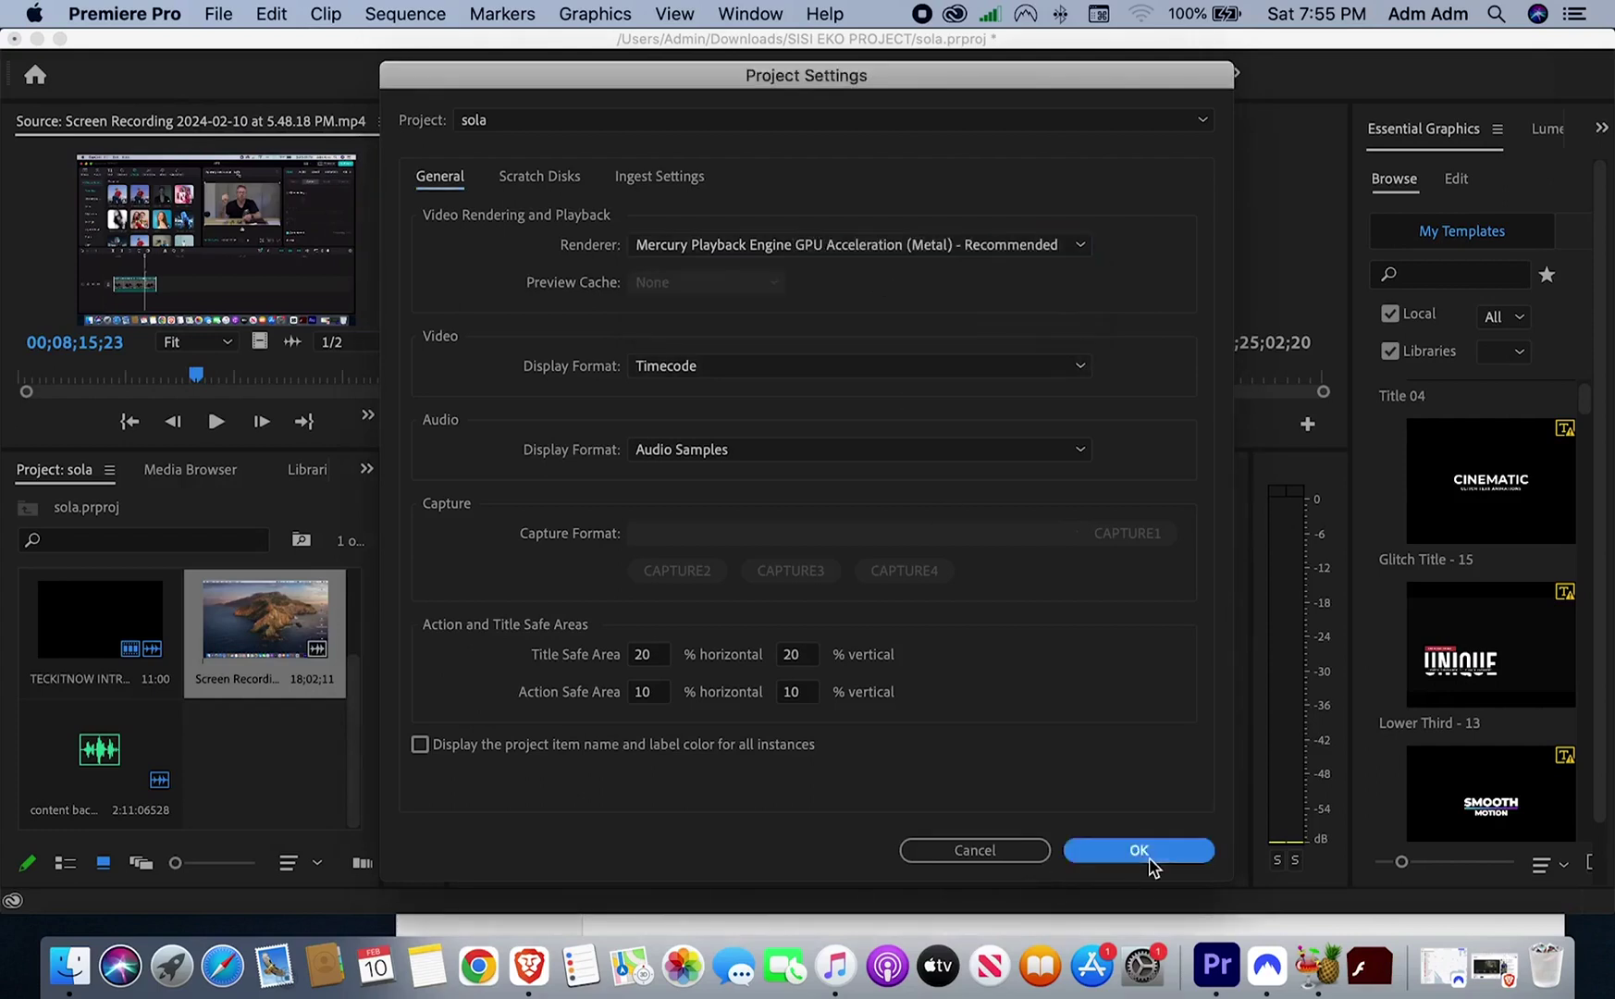
left_click(833, 534)
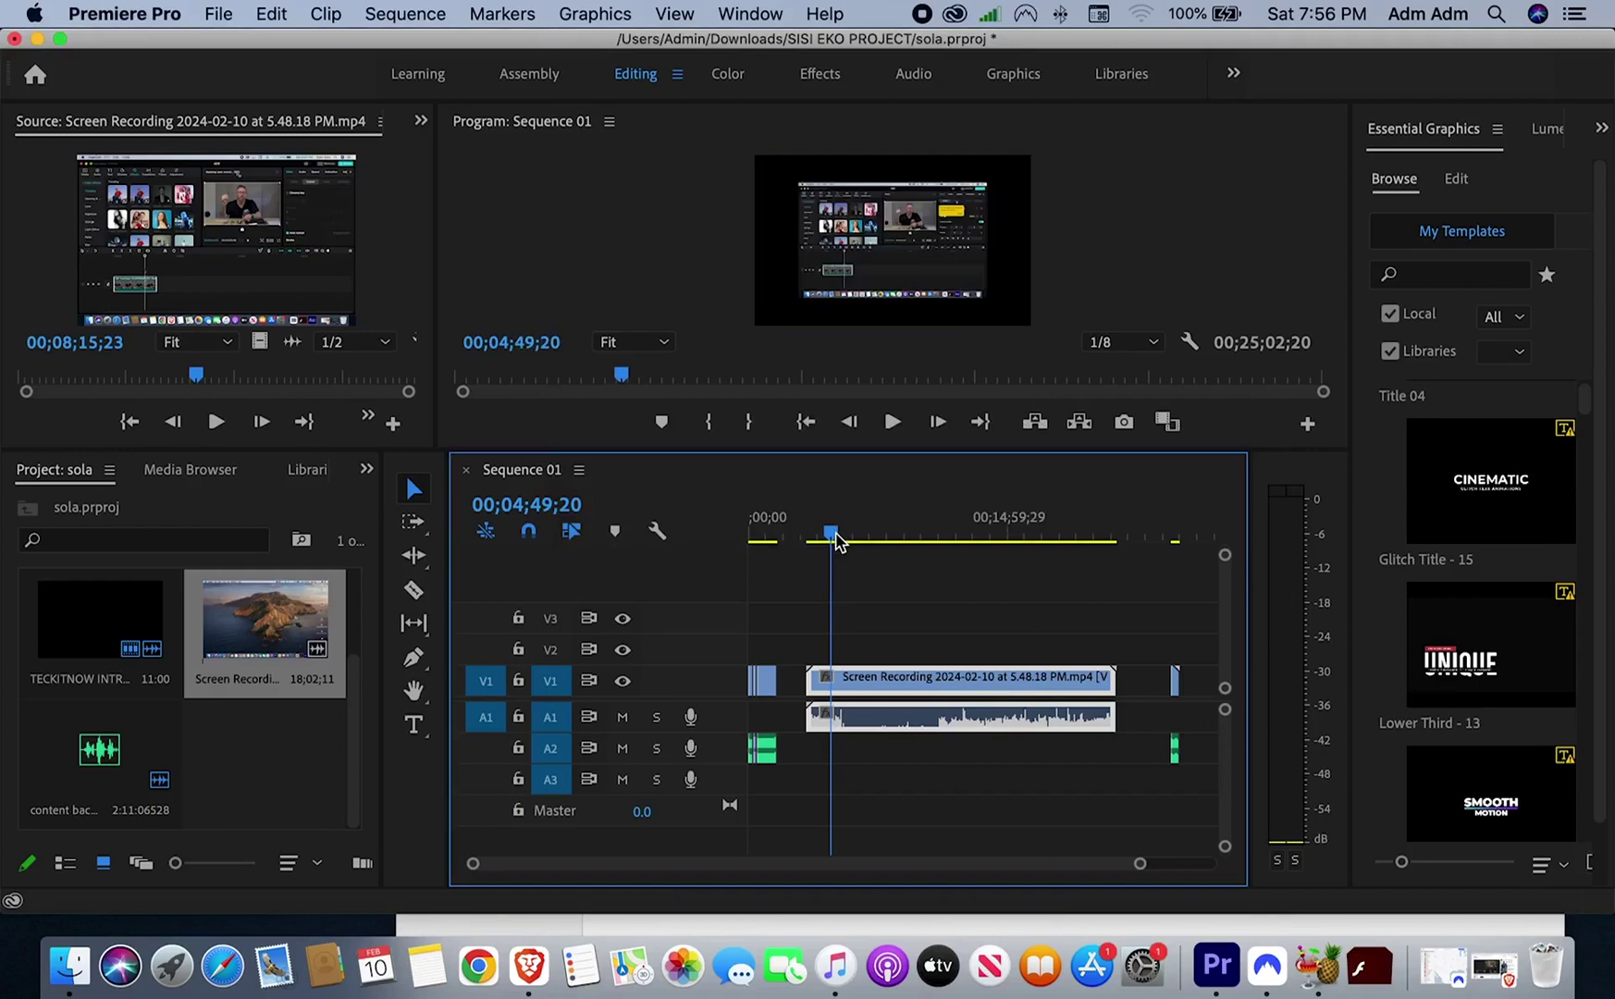
Apply Scale to Frame Size to the V1 clip and drag the monitor divider down.
right_click(988, 684)
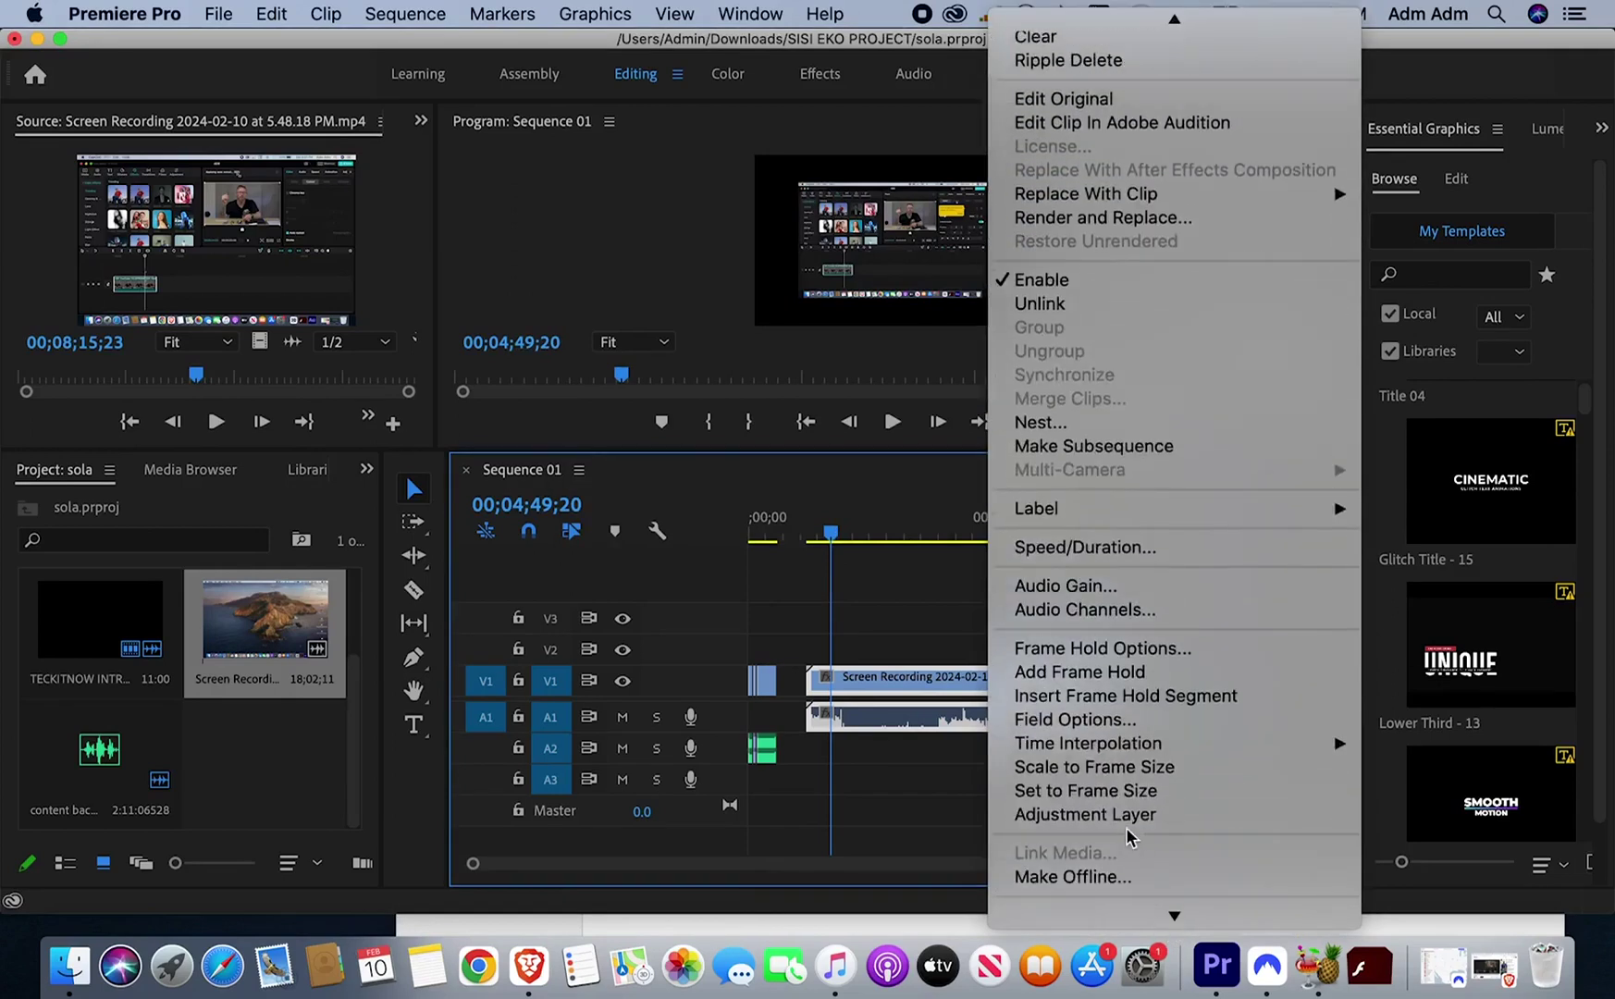
left_click(1100, 777)
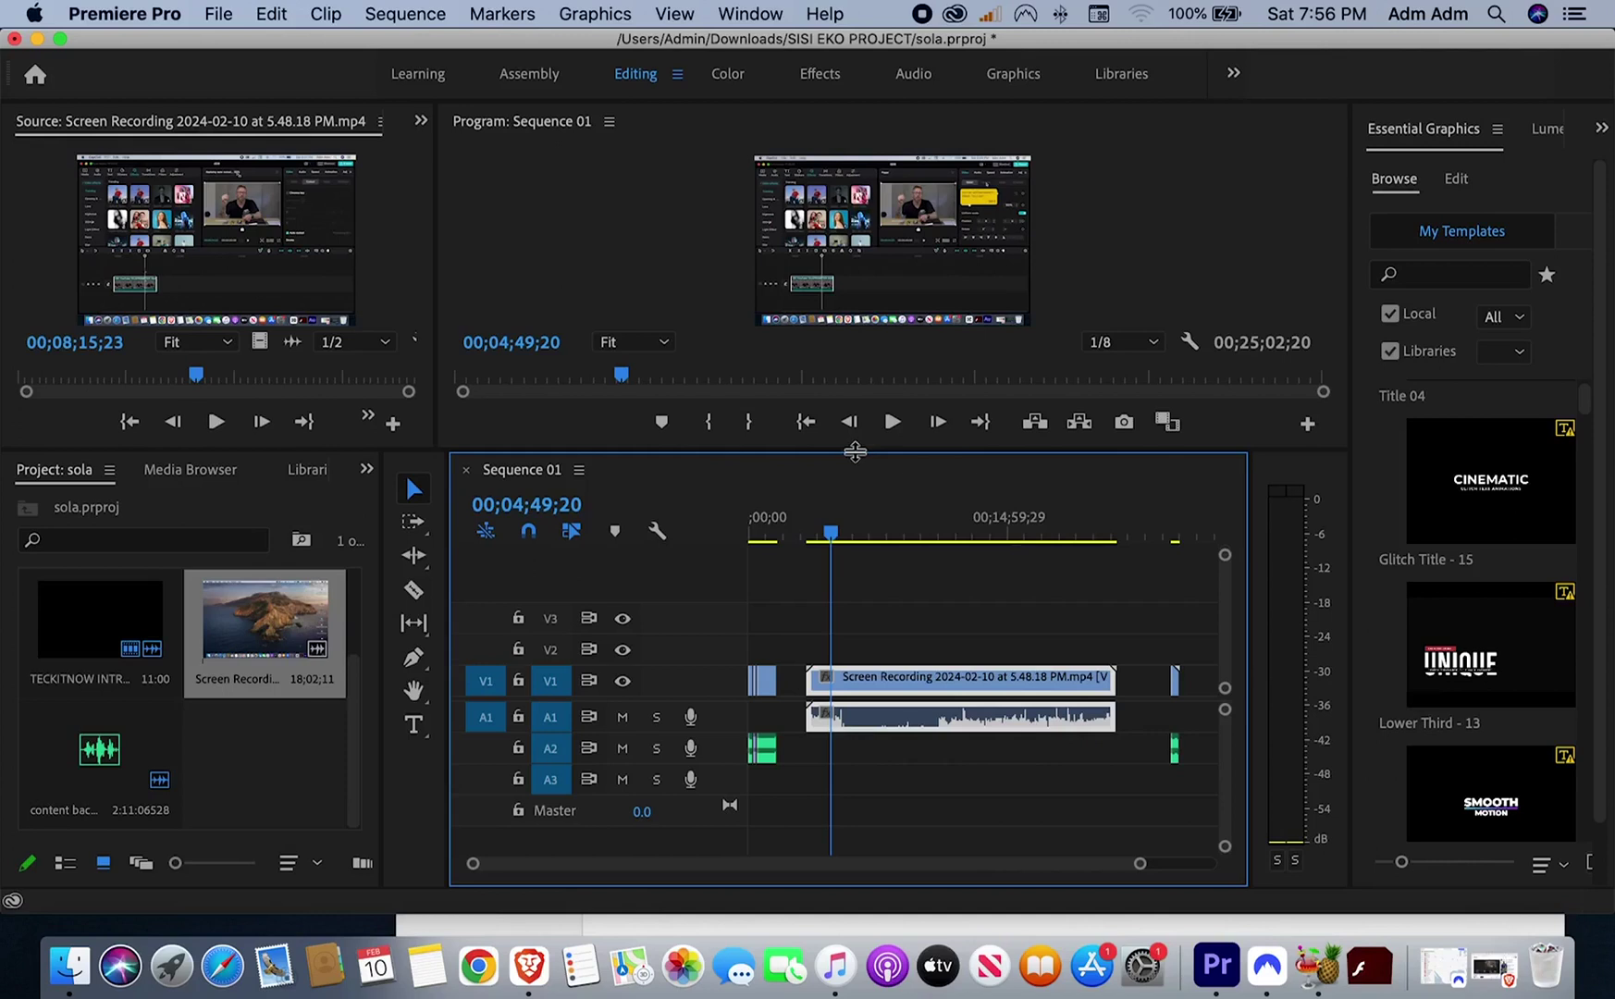
left_click_drag(854, 452, 855, 531)
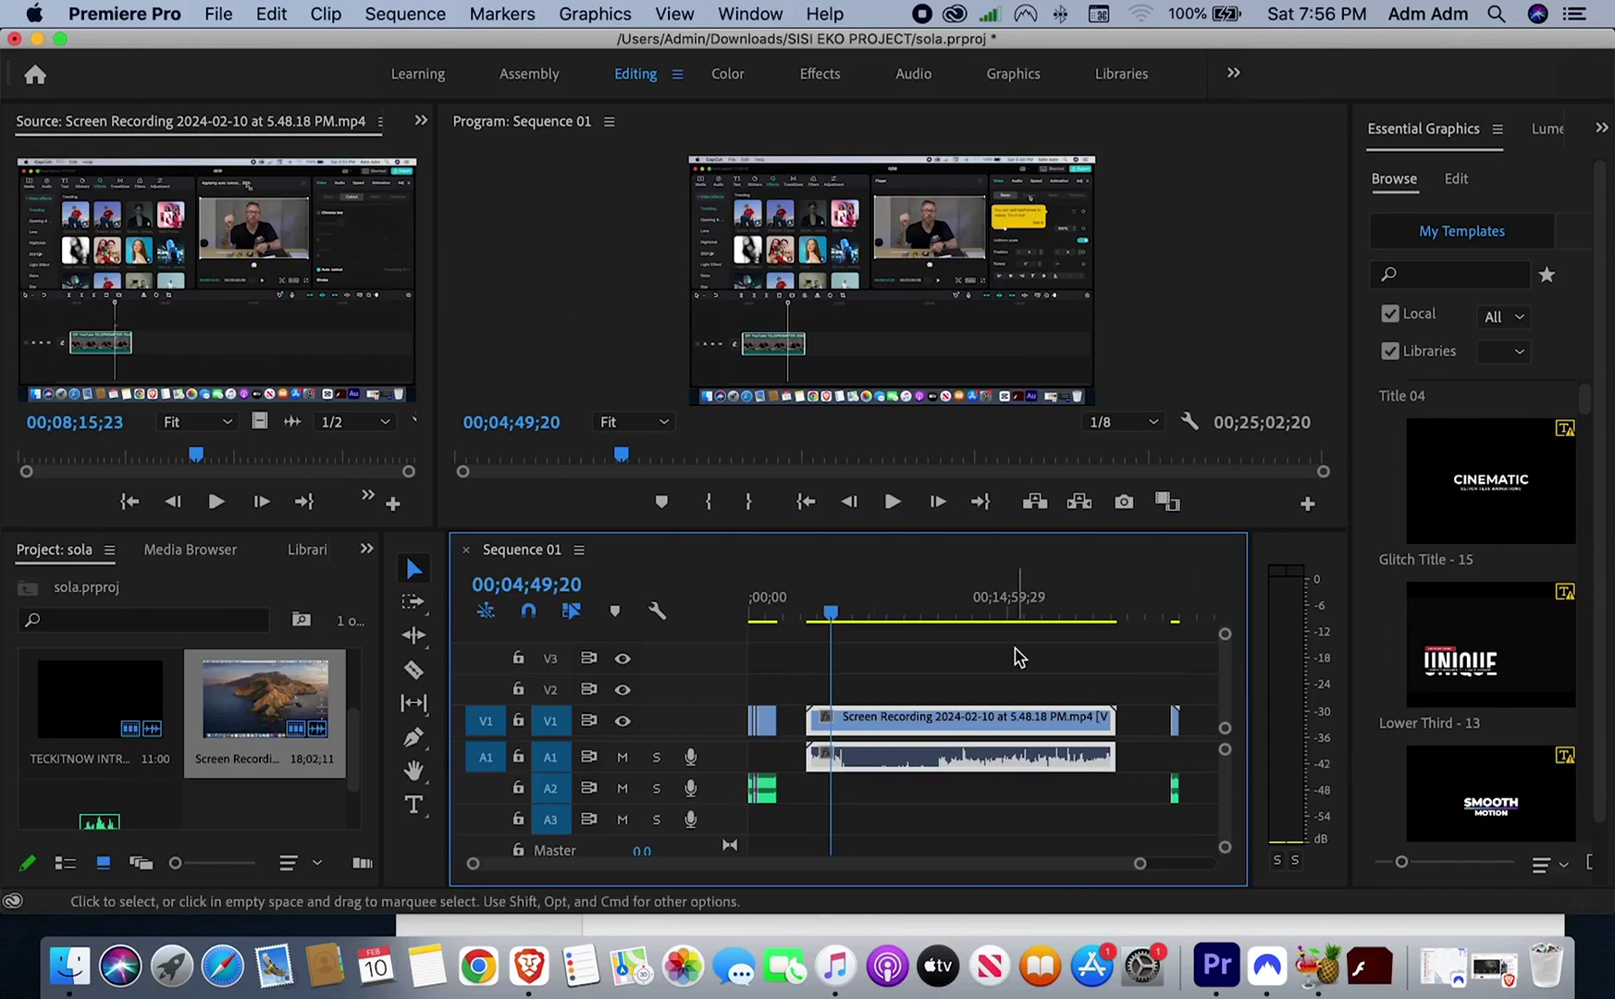
key("space")
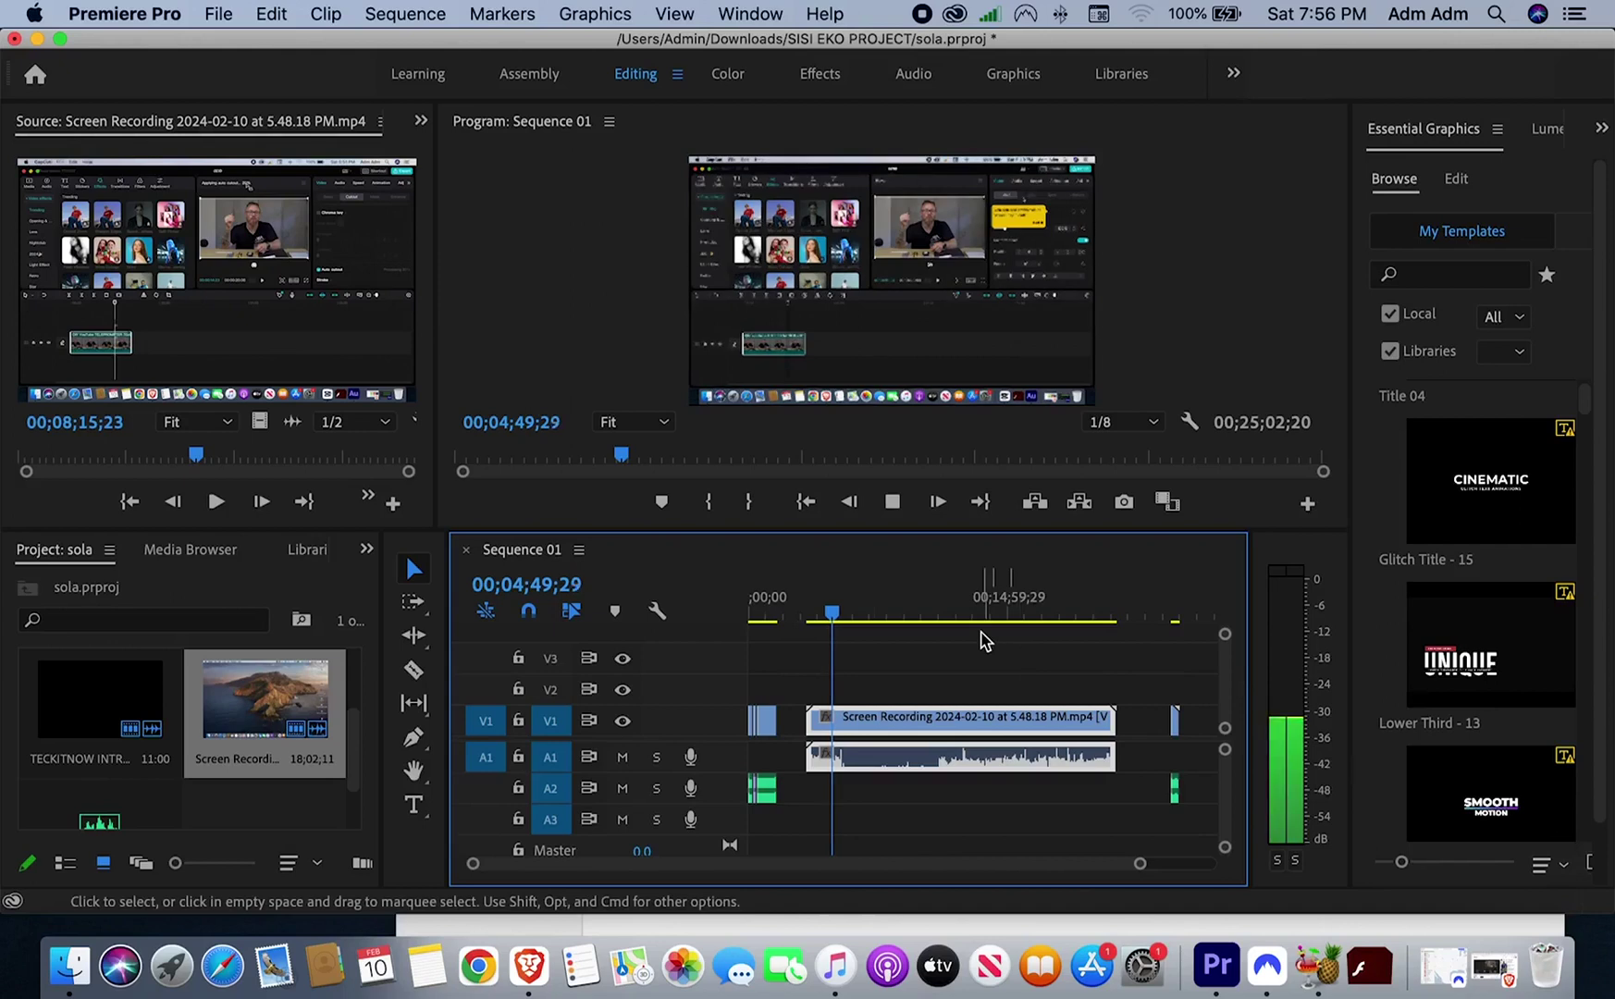
left_click(961, 619)
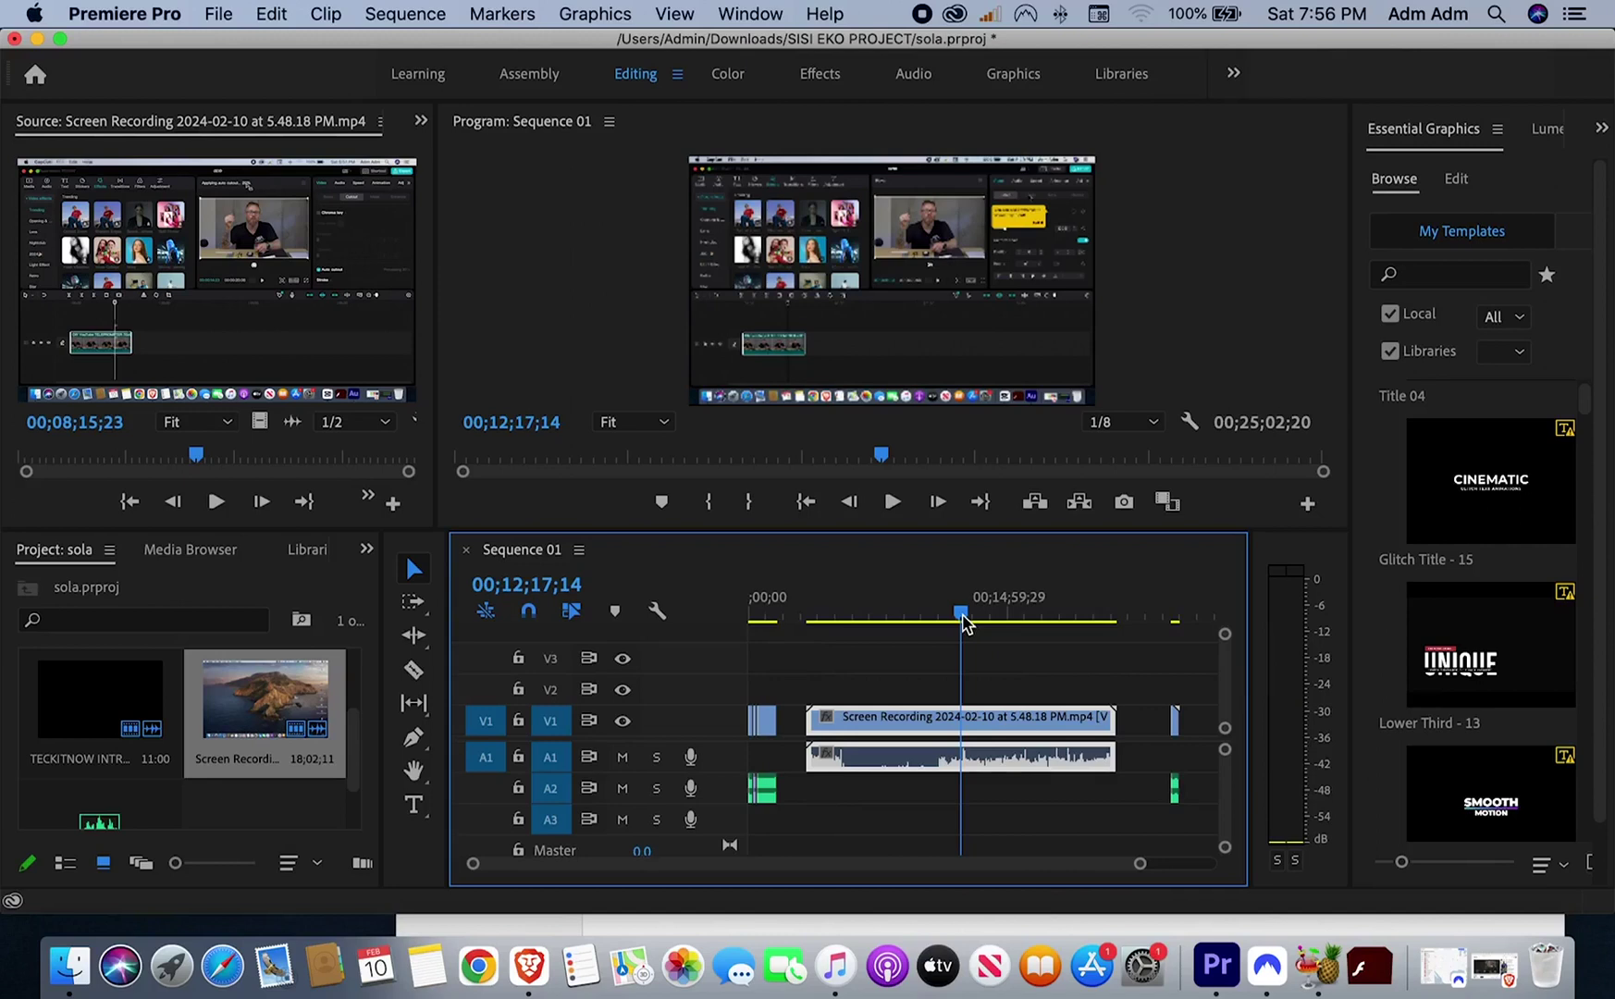
key("space")
left_click(987, 618)
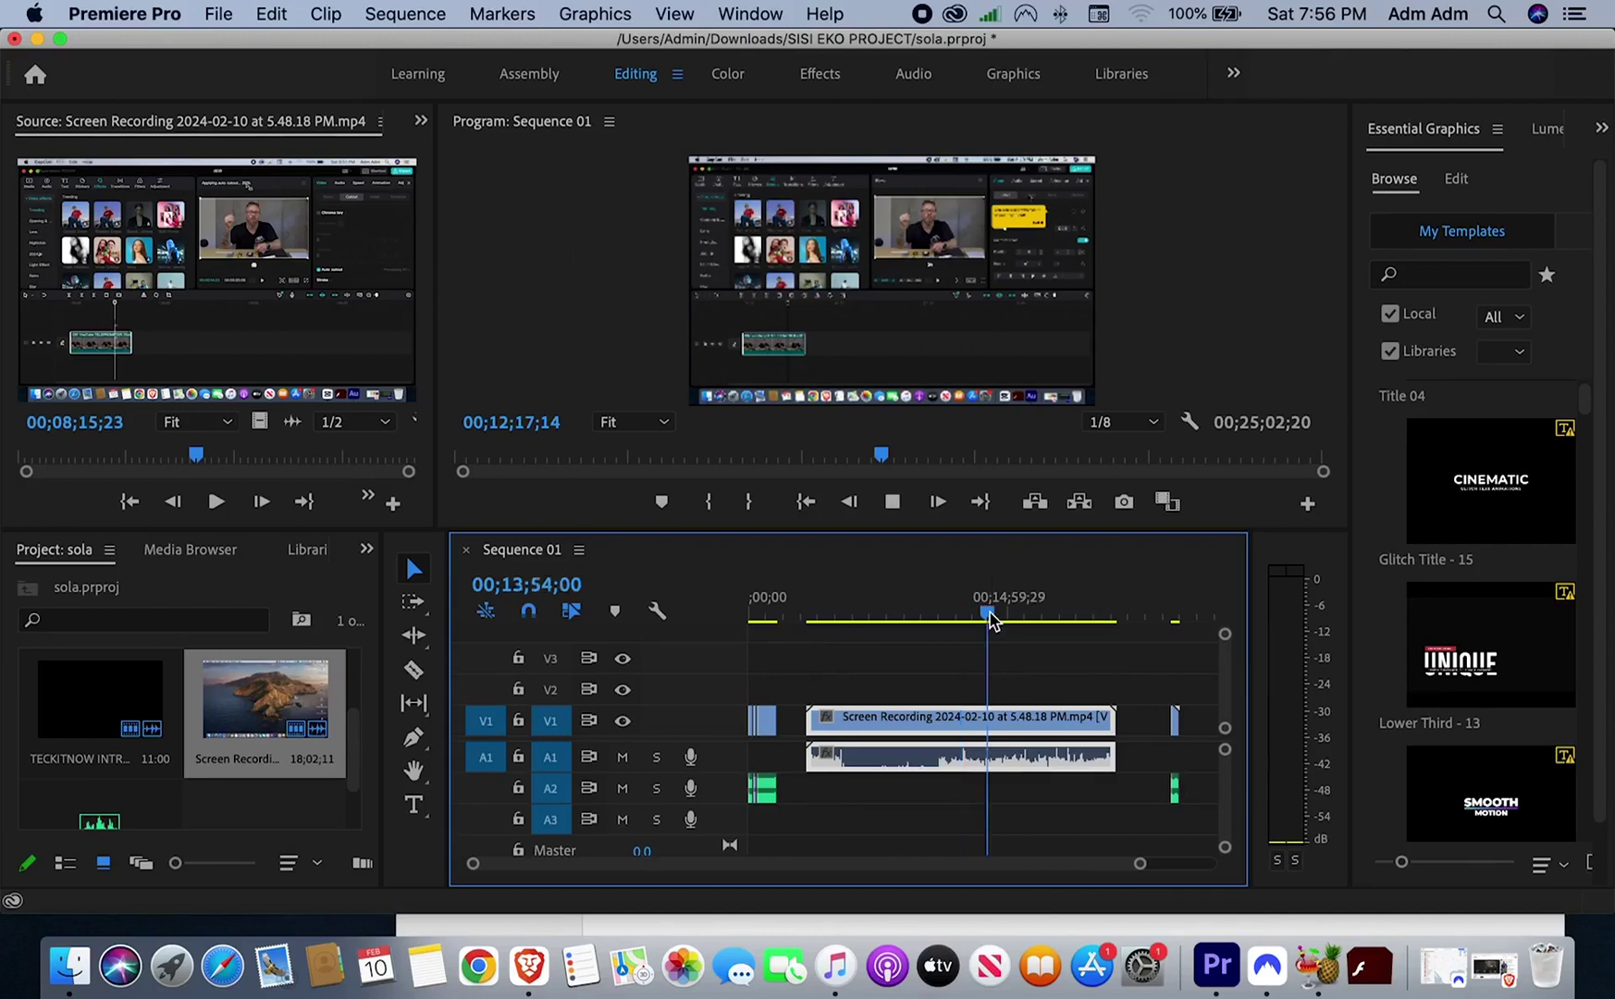
left_click(1025, 616)
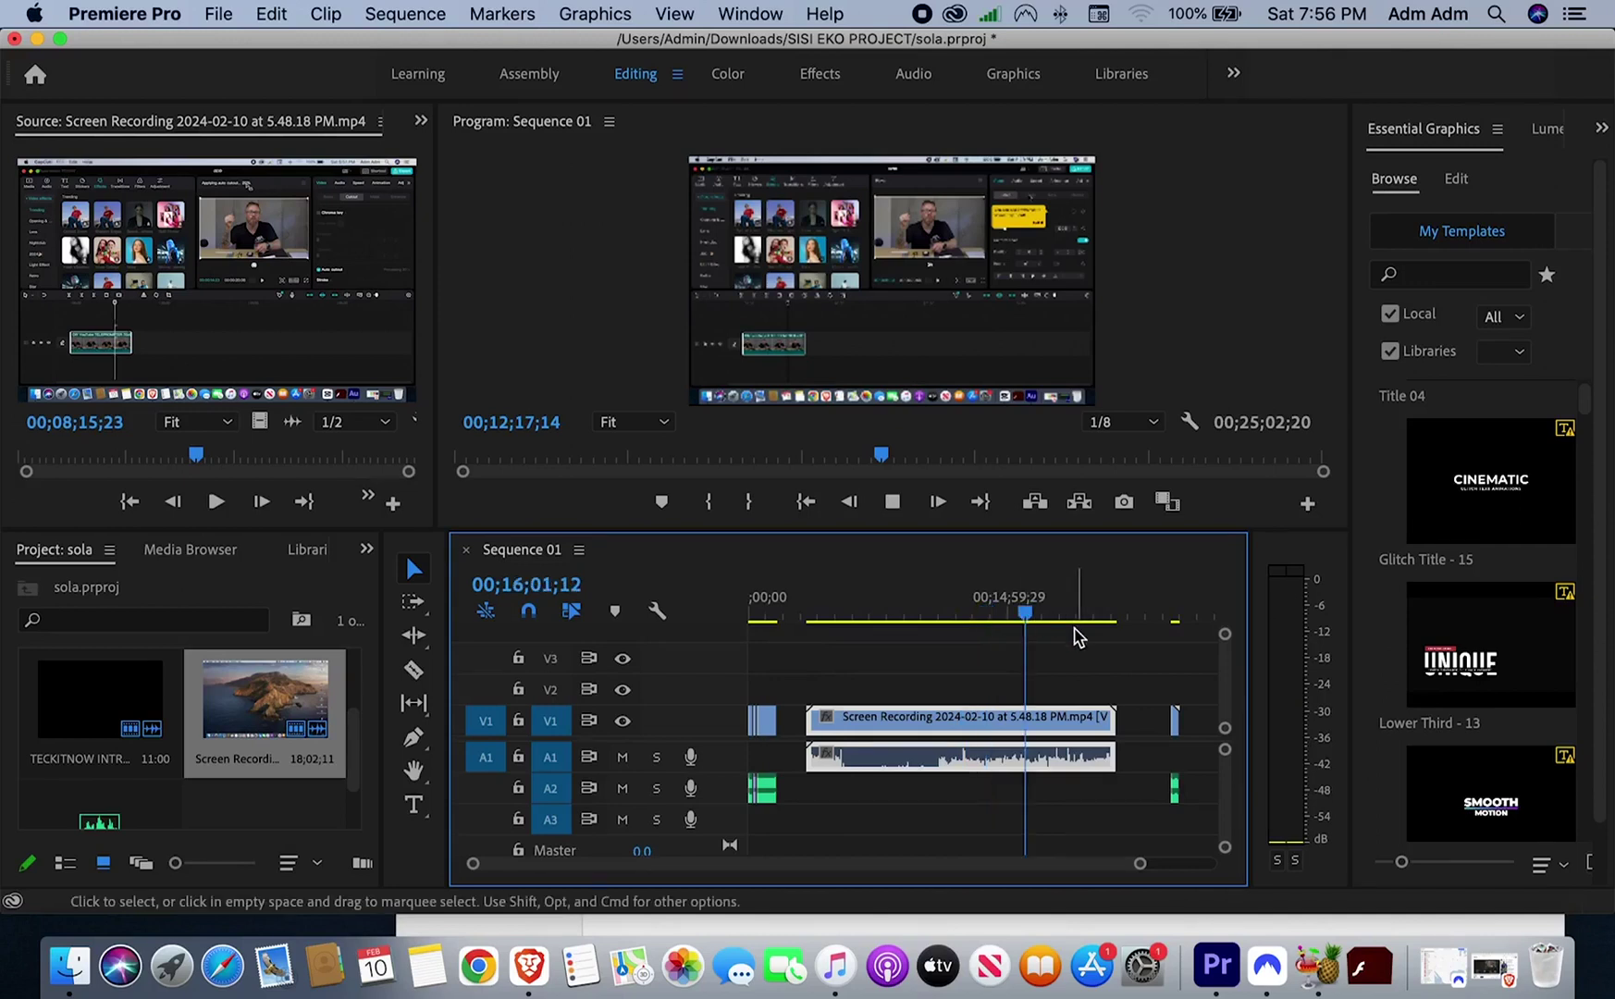
key("space")
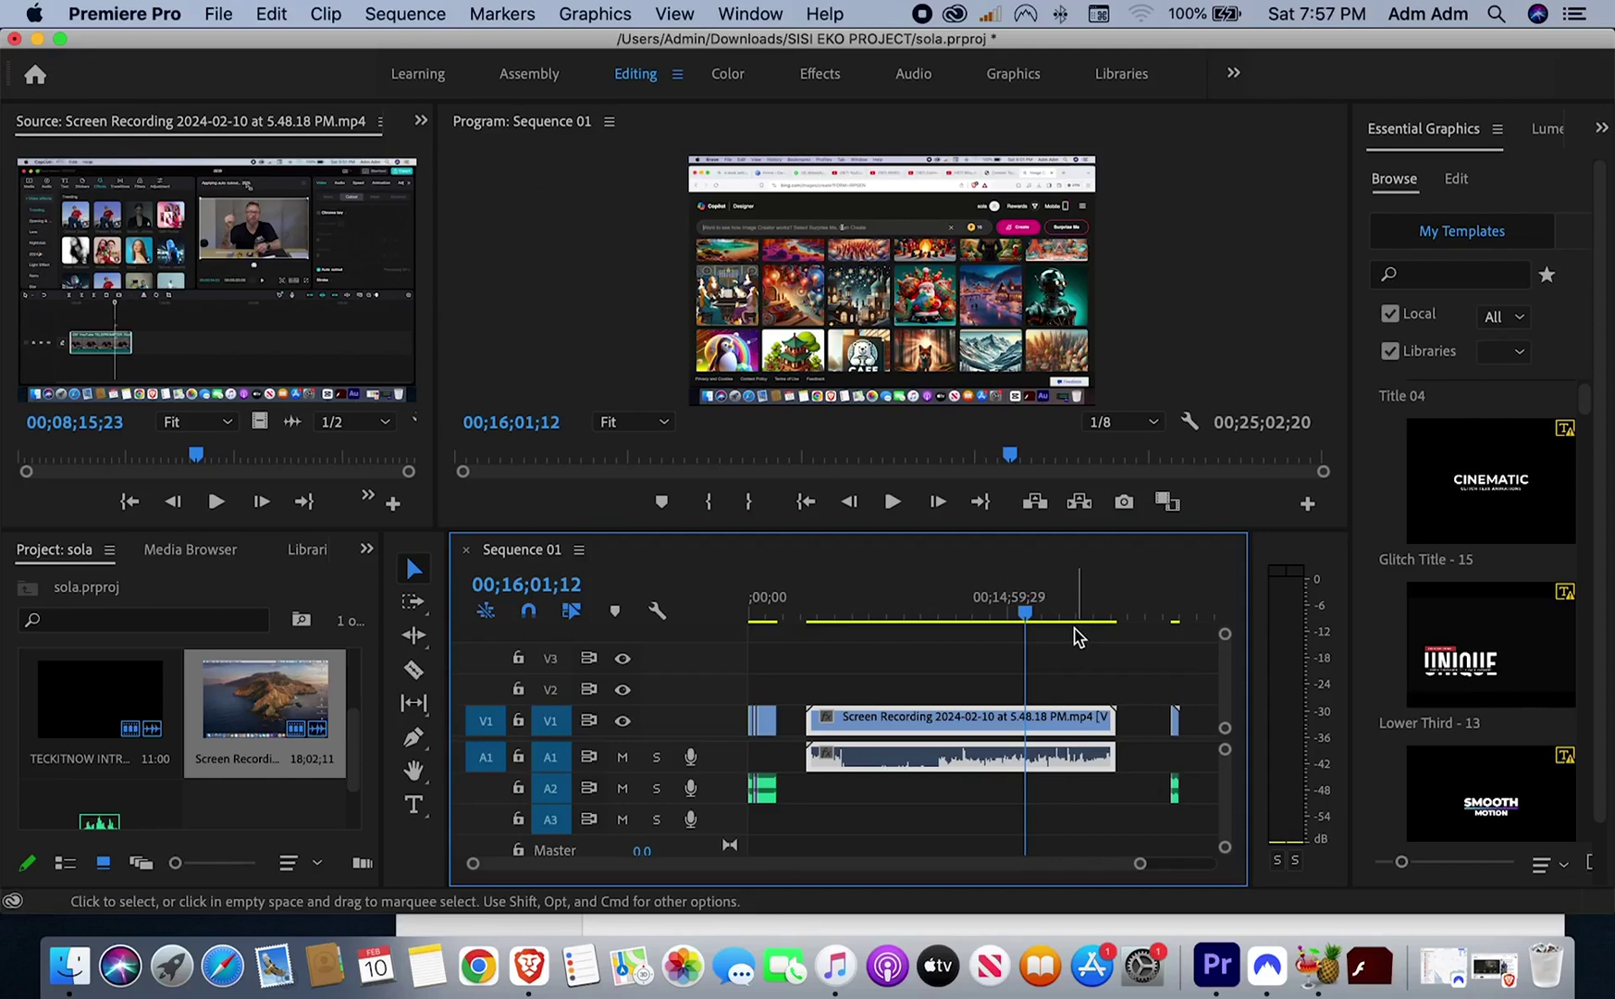
left_click(1318, 972)
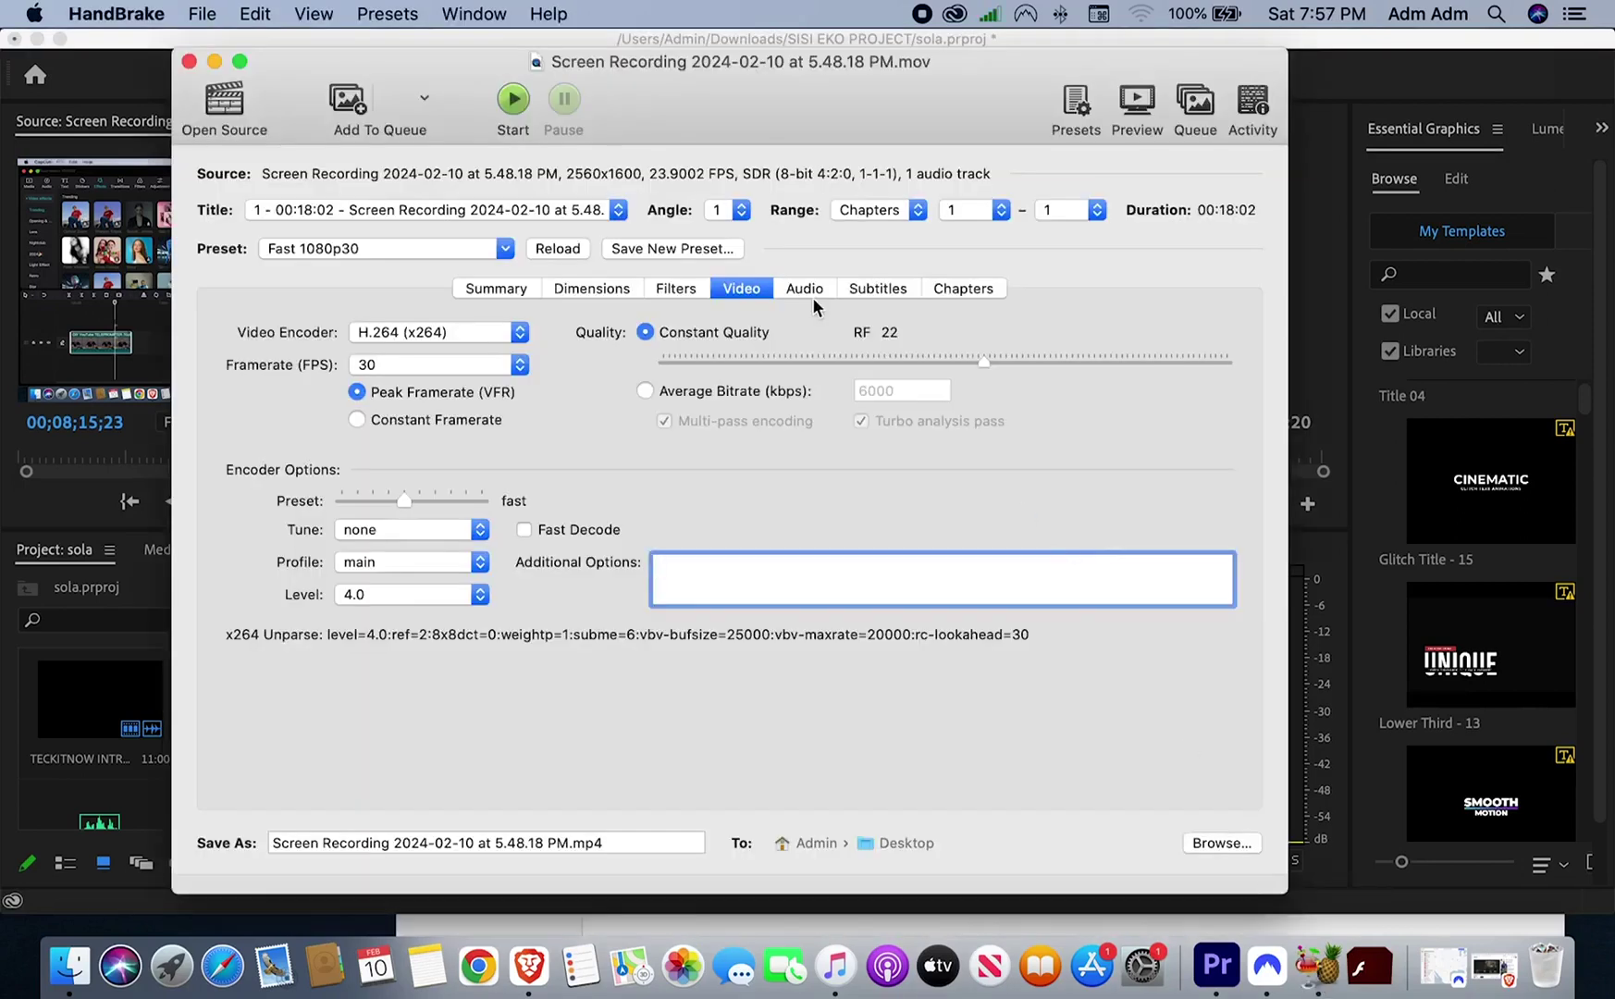
left_click(215, 62)
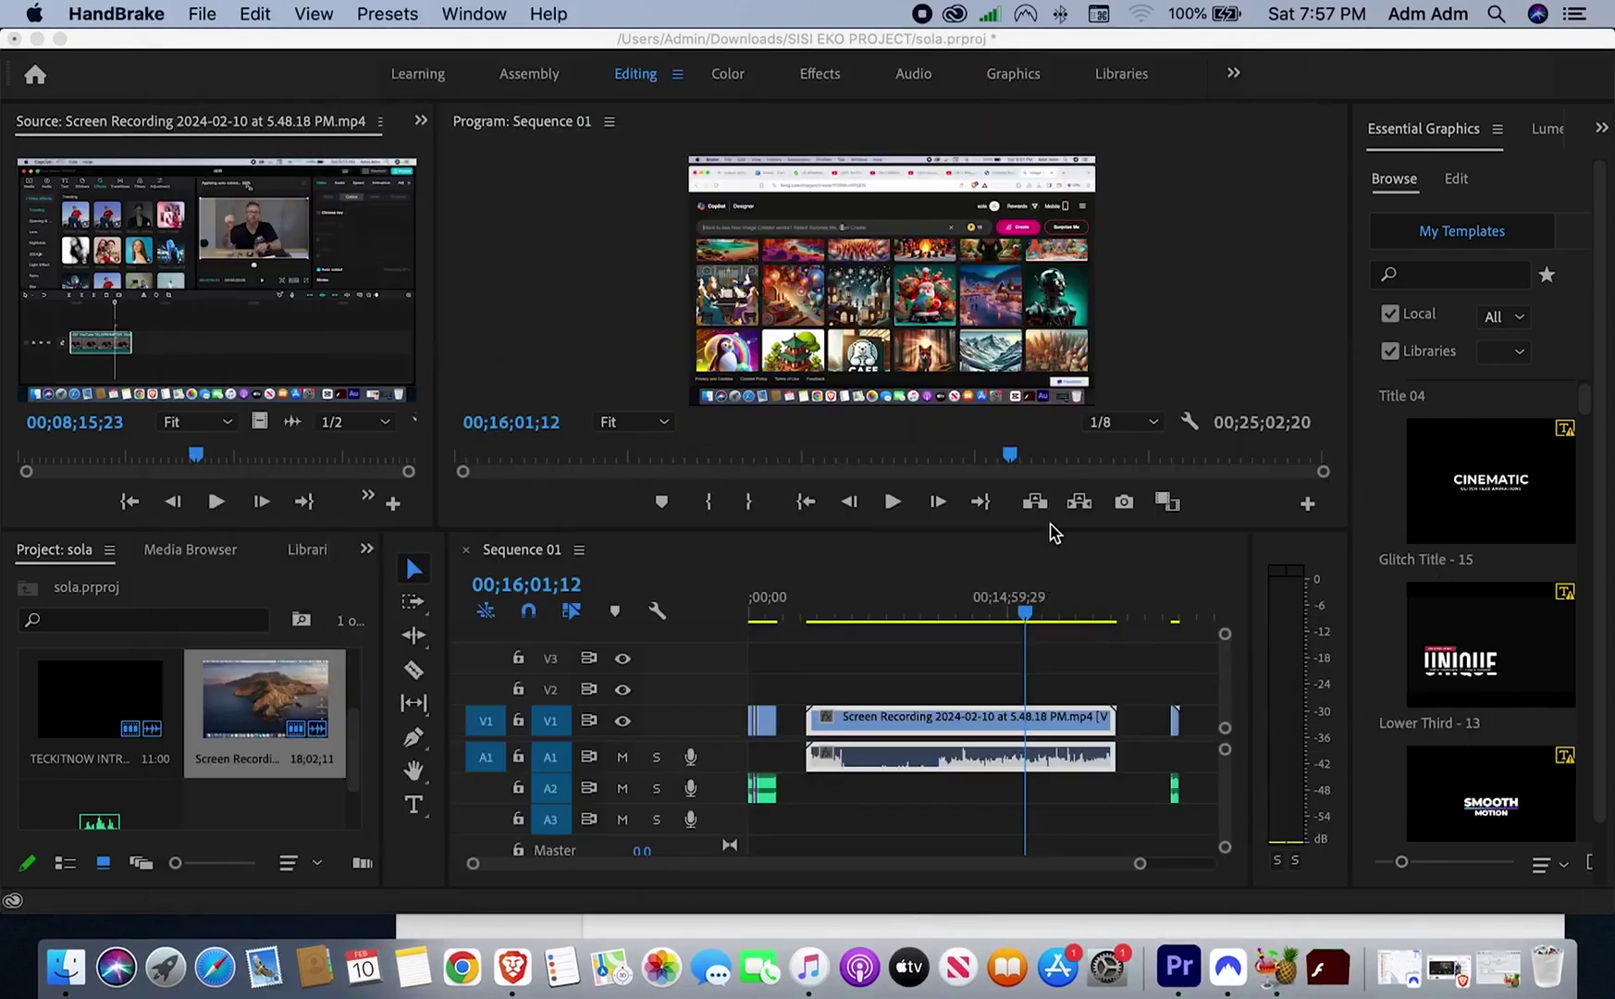